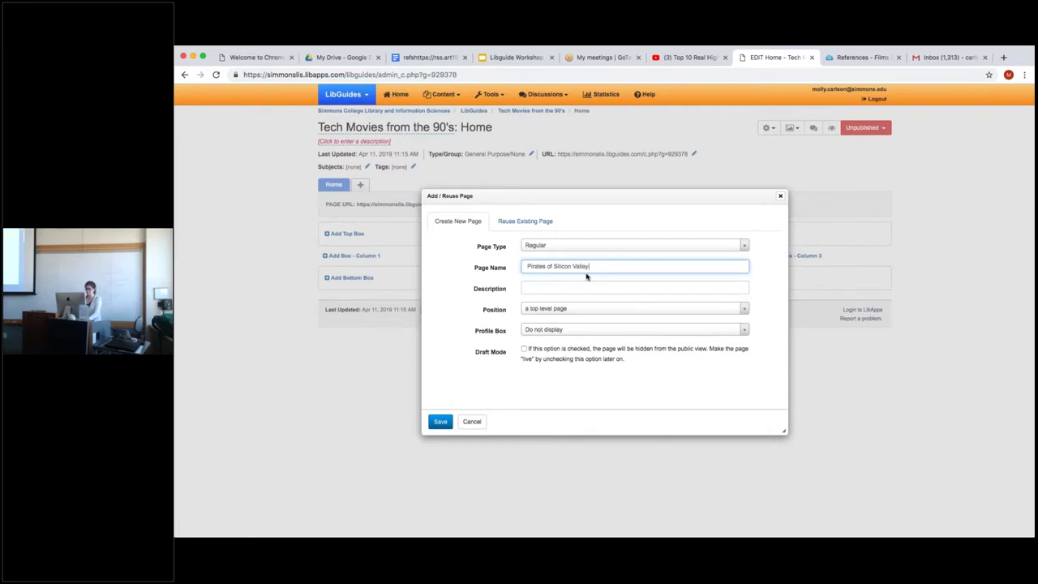
- Save the Pirates of Silicon Valley page as a top-level page
click(572, 289)
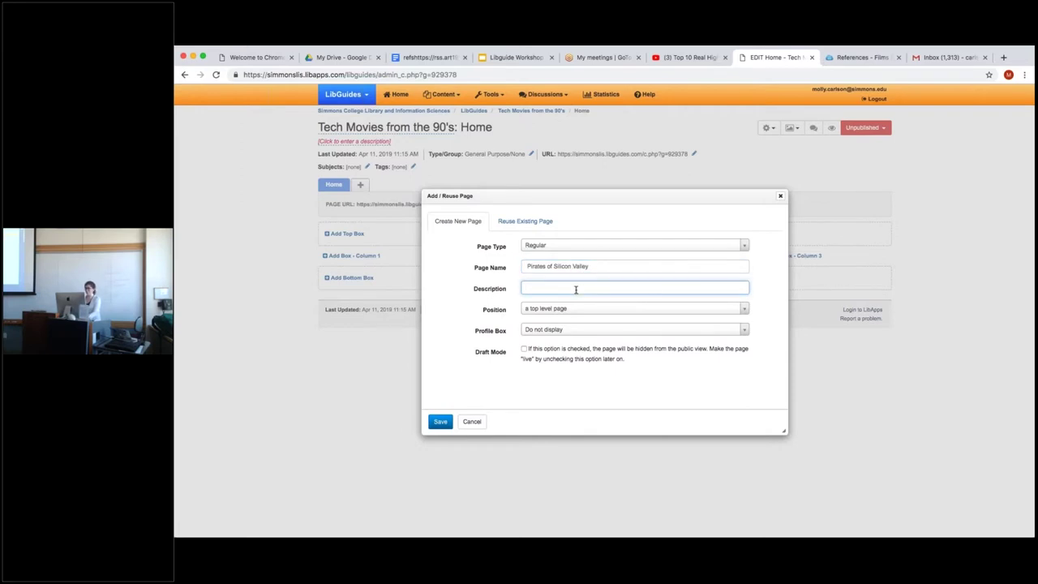
click(600, 312)
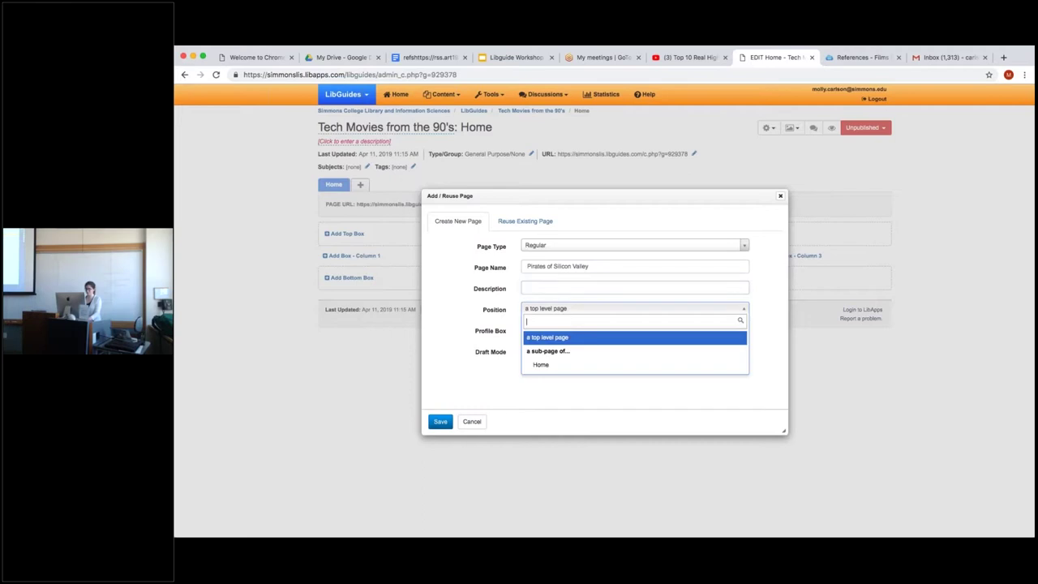
click(565, 340)
click(576, 313)
click(576, 338)
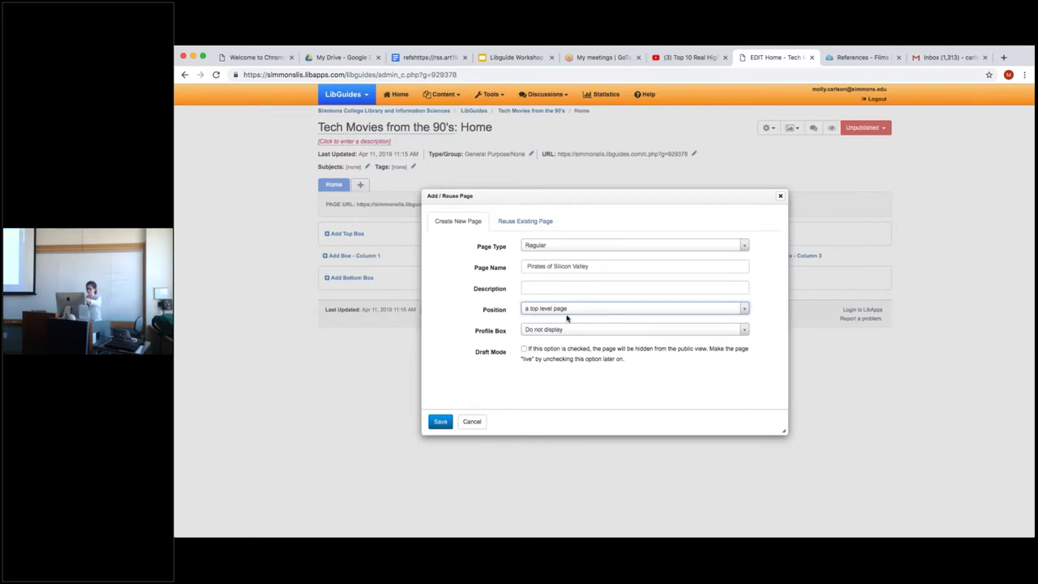
click(442, 422)
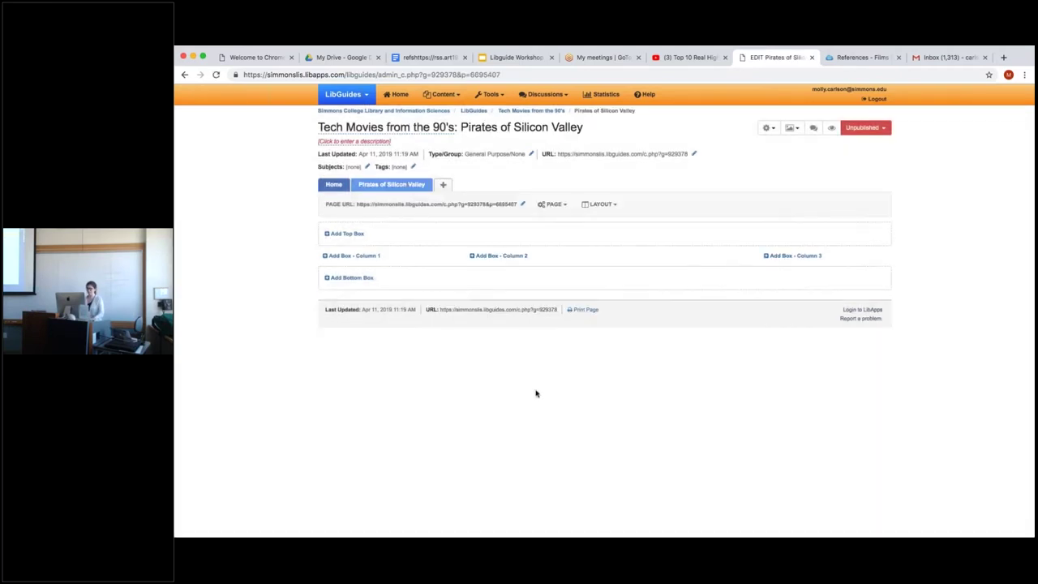
- Add the Office Space, Further Resources and References pages to the guide
click(444, 185)
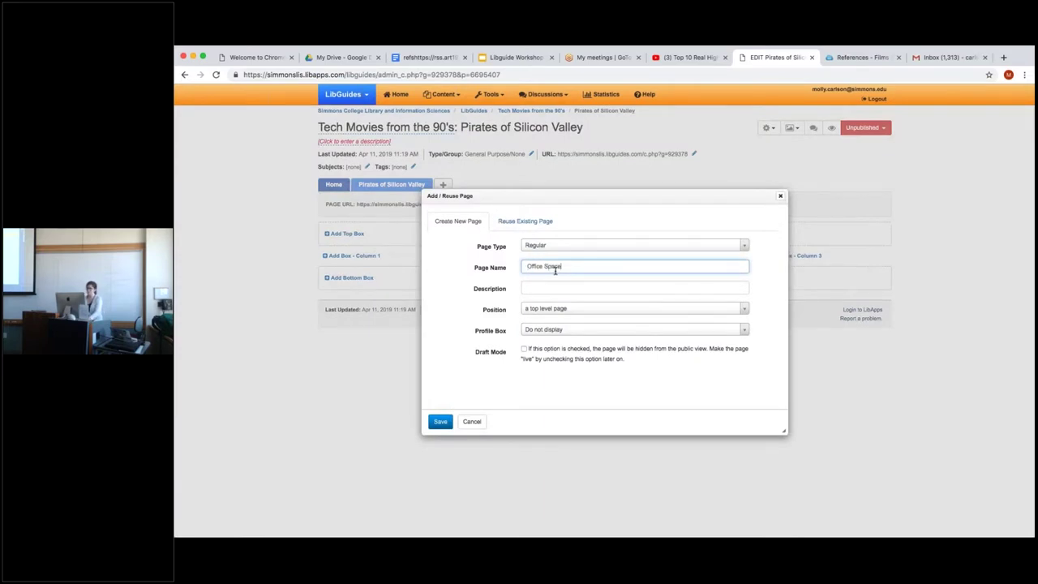
click(440, 422)
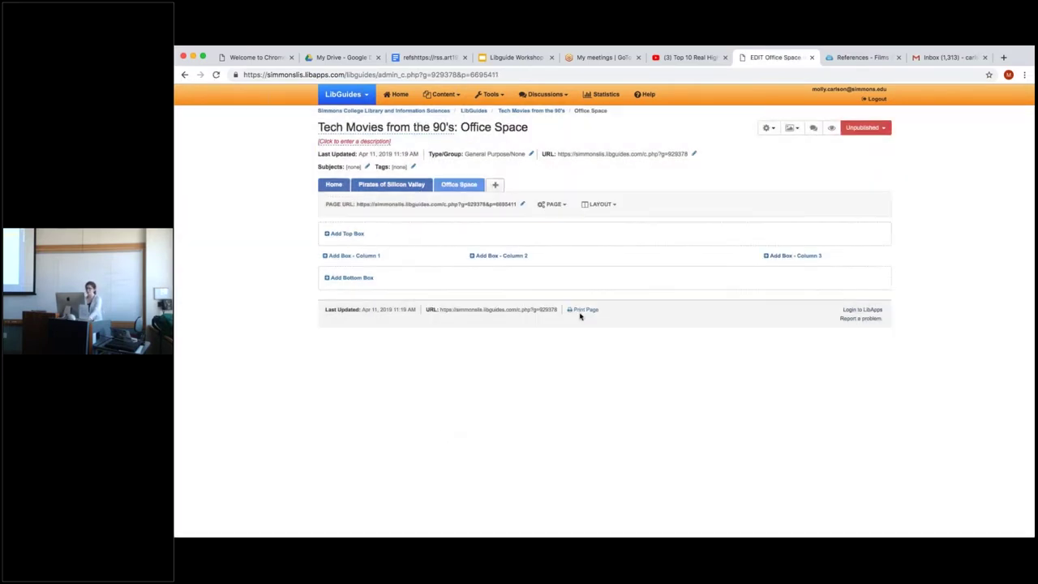
click(495, 184)
text(Furhter)
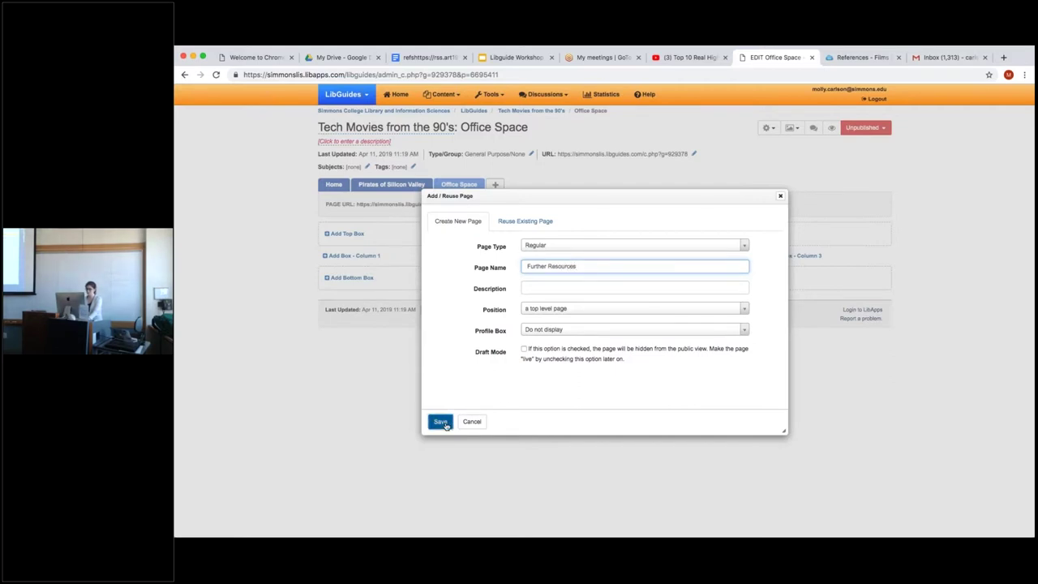
click(440, 422)
click(565, 185)
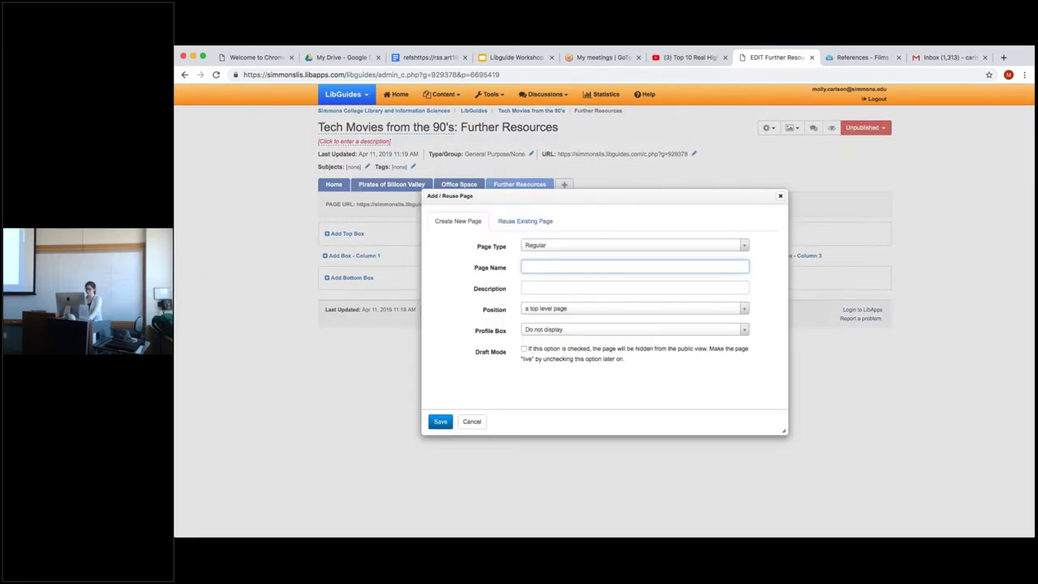
text(References)
click(439, 422)
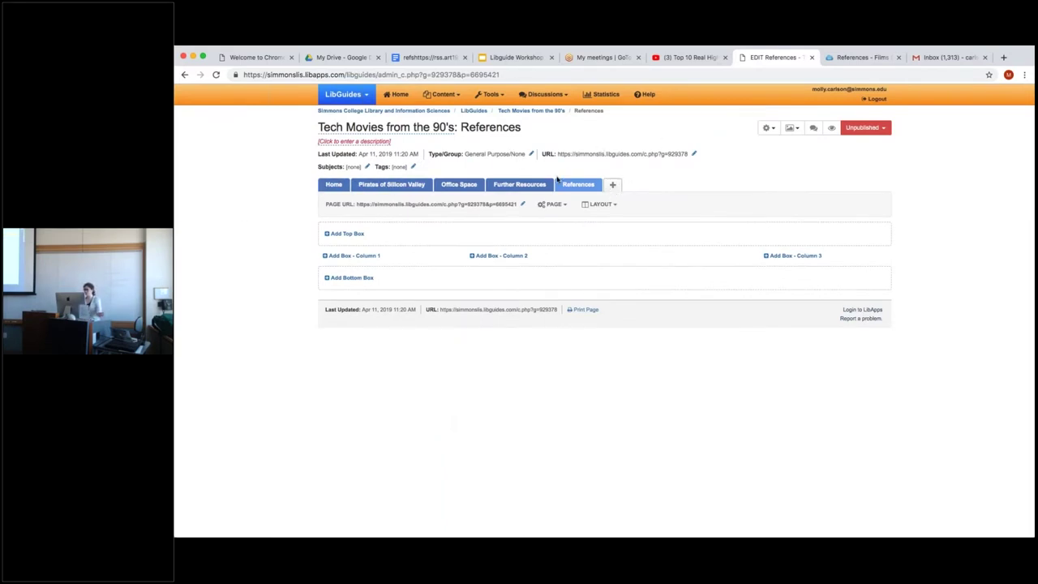
- Reorder pages to Home, Office Space, Pirates of Silicon Valley, Further Resources, References and save
click(563, 204)
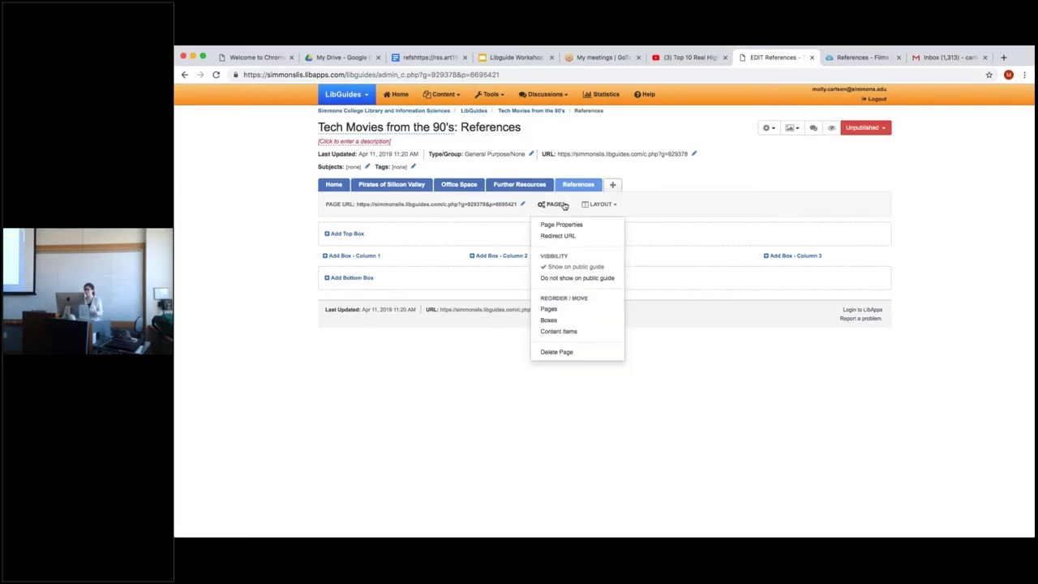
click(581, 311)
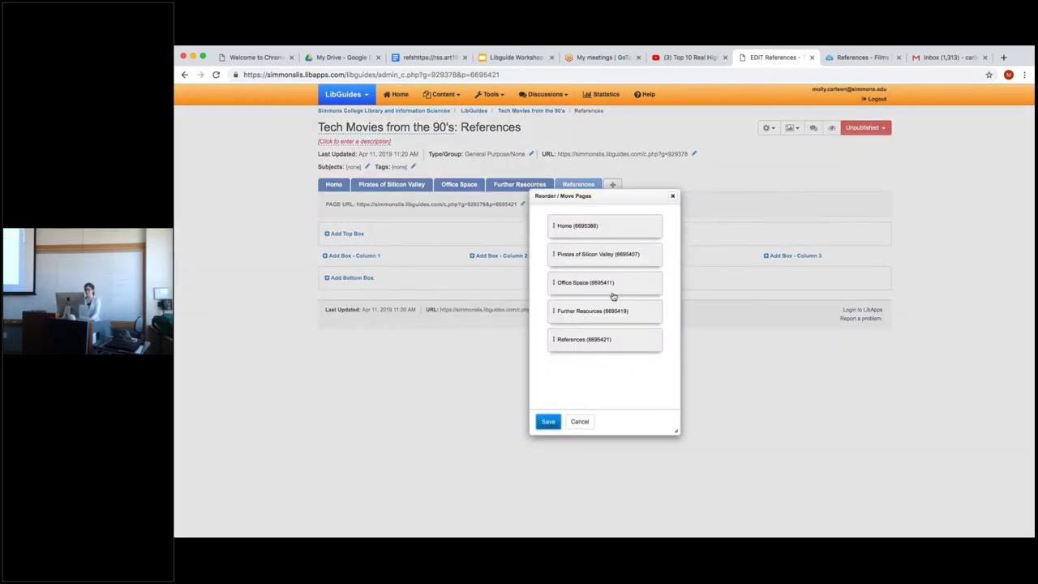
click(672, 195)
click(558, 208)
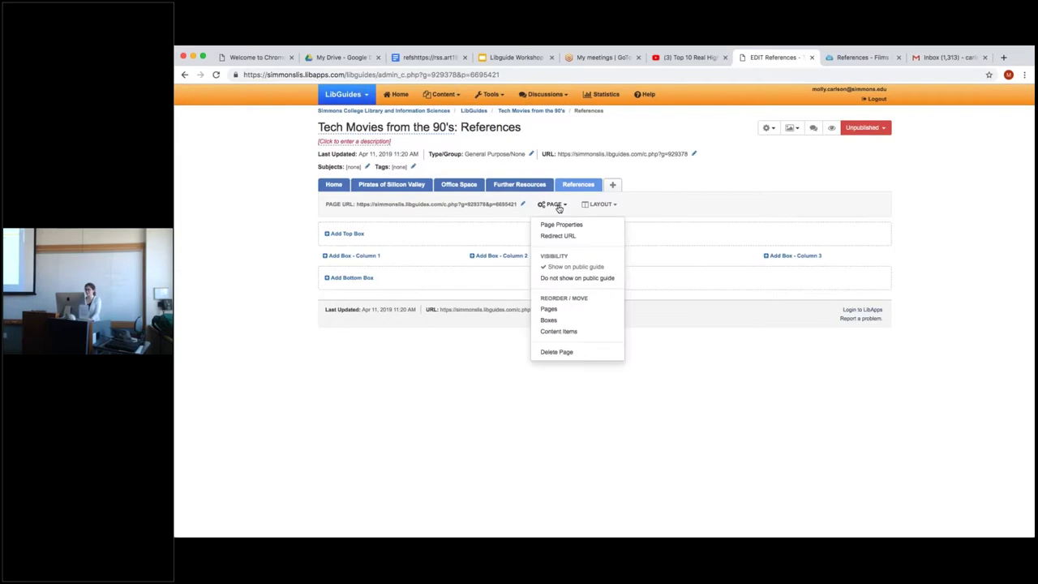
click(550, 311)
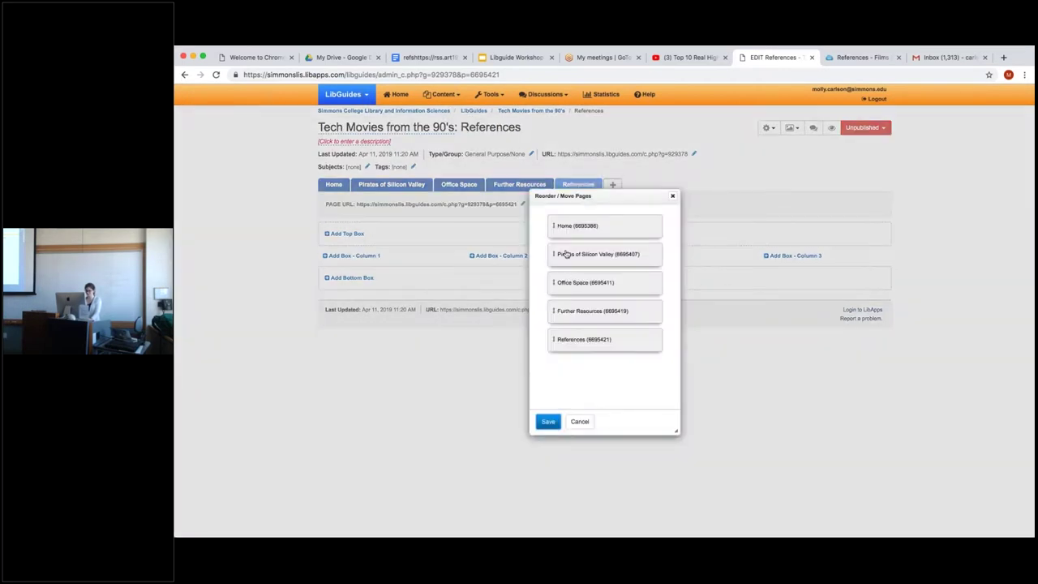
mouse_move(570, 286)
mouse_down()
mouse_move(565, 236)
mouse_move(559, 280)
mouse_up()
drag(568, 261, 553, 315)
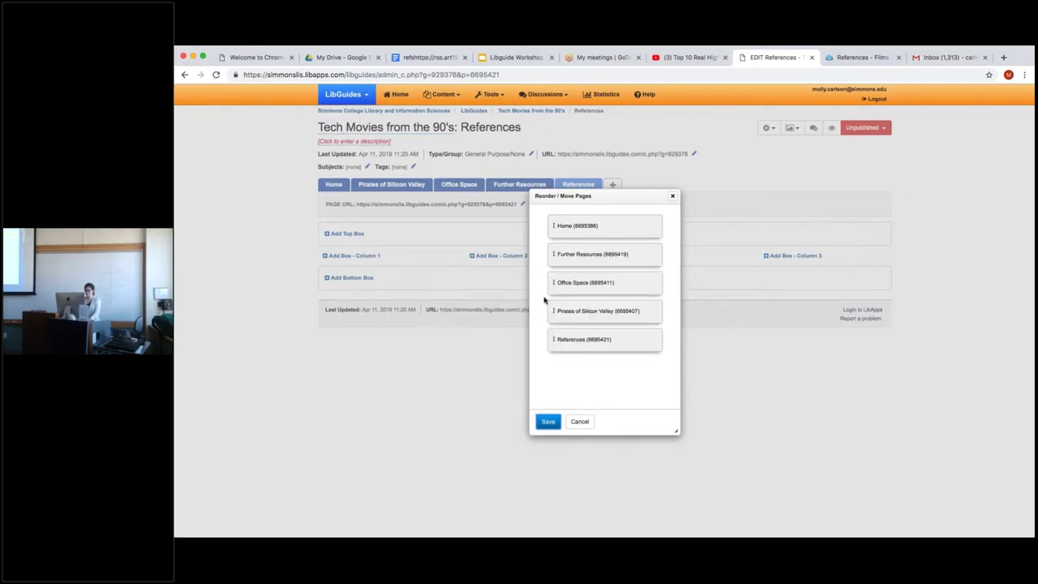
drag(577, 258, 559, 302)
click(548, 421)
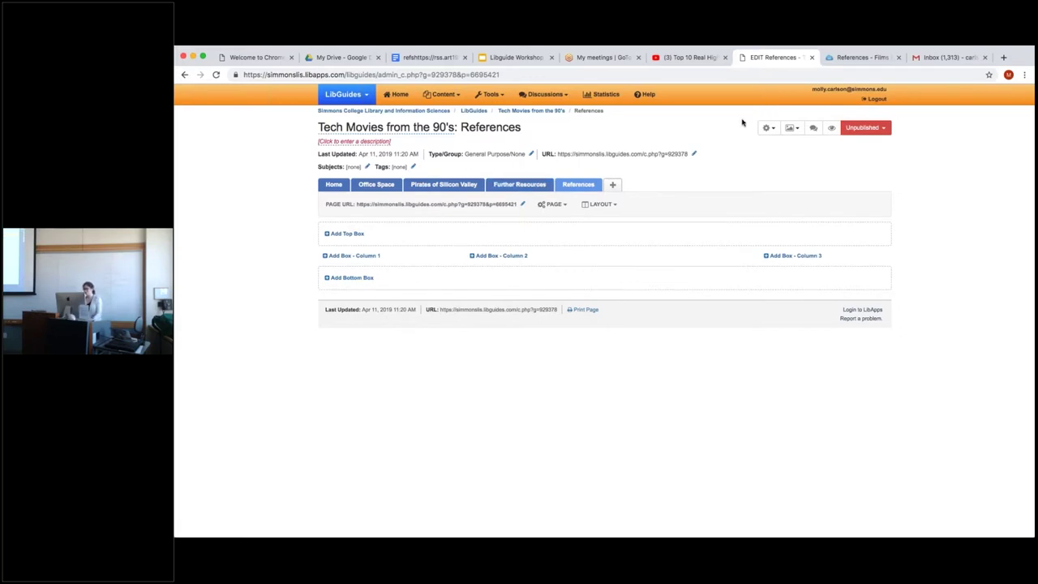
click(774, 133)
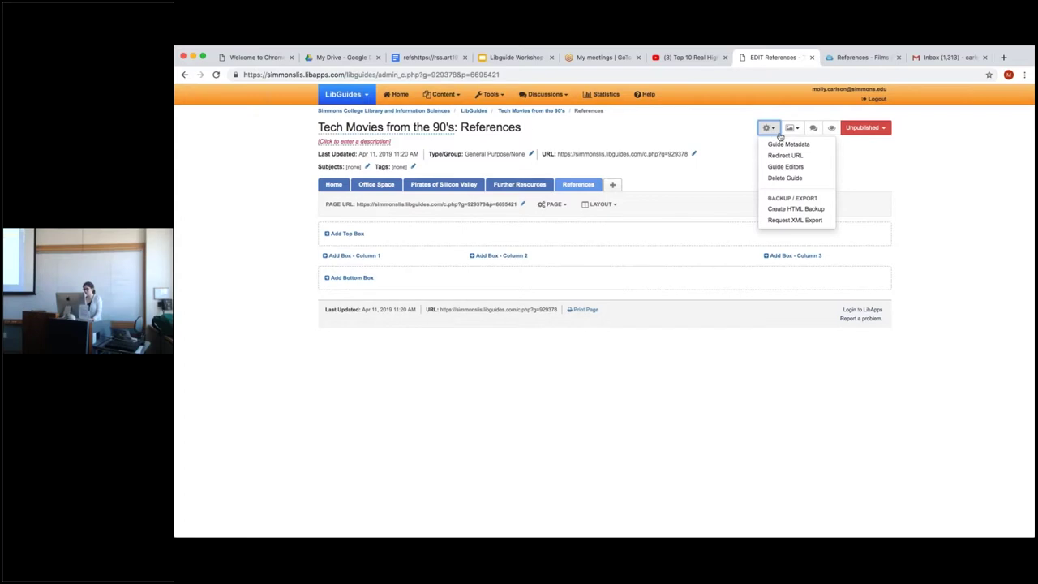
- Browse the Tab and Box Options settings, then view the example Newport films guide
click(791, 130)
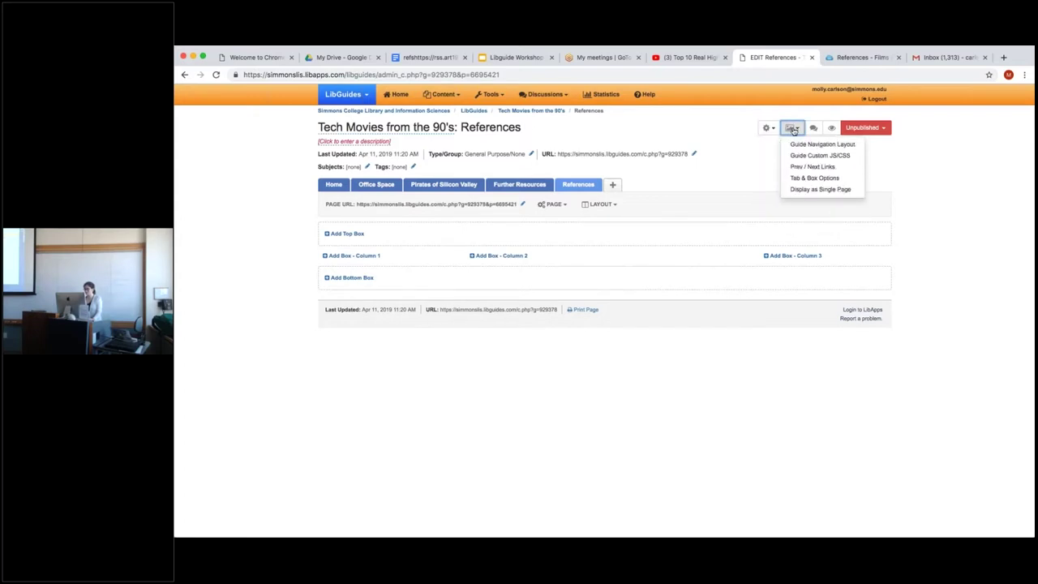
click(793, 133)
click(793, 131)
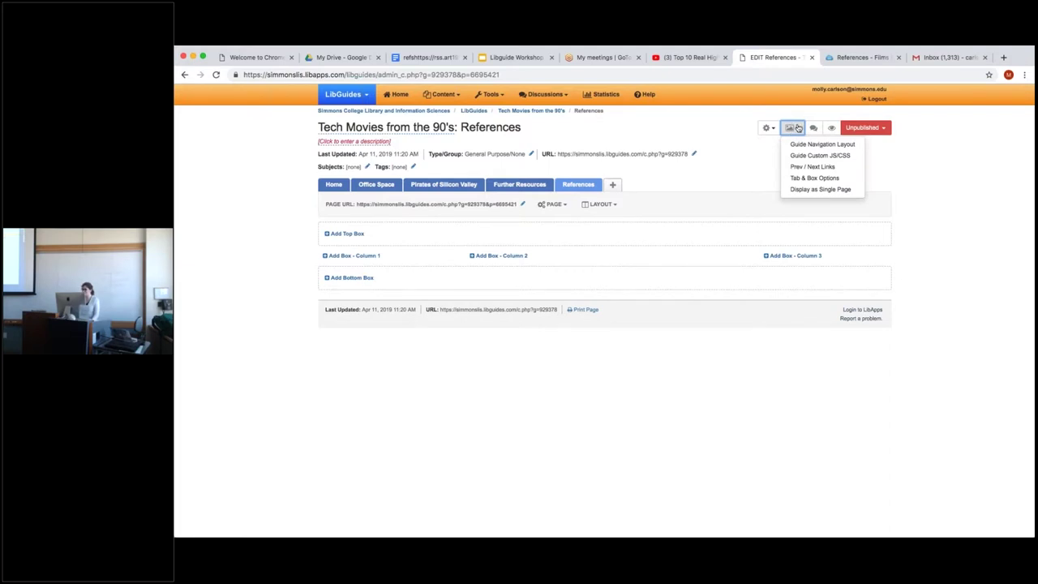
click(804, 179)
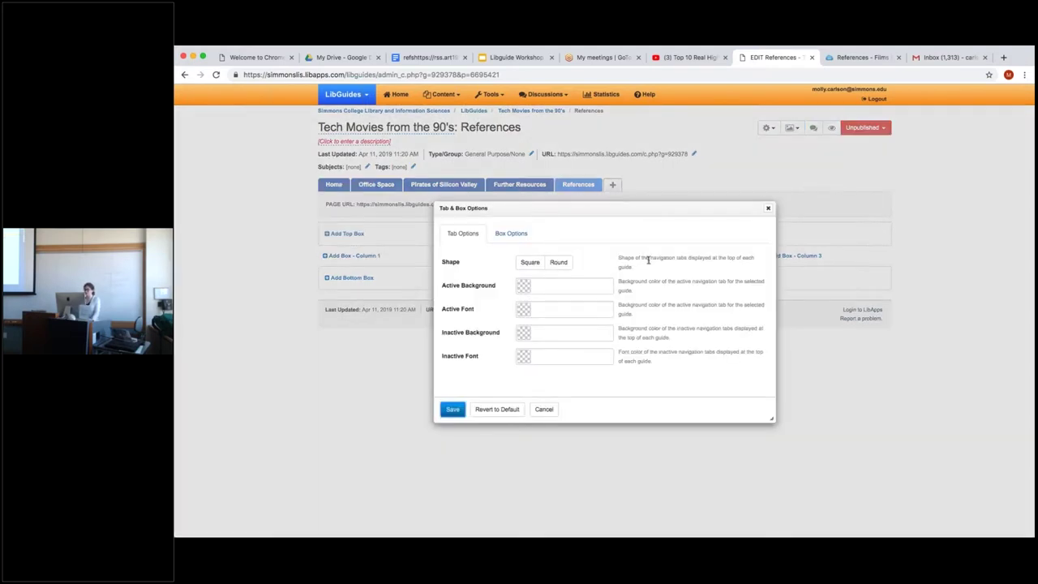
click(514, 233)
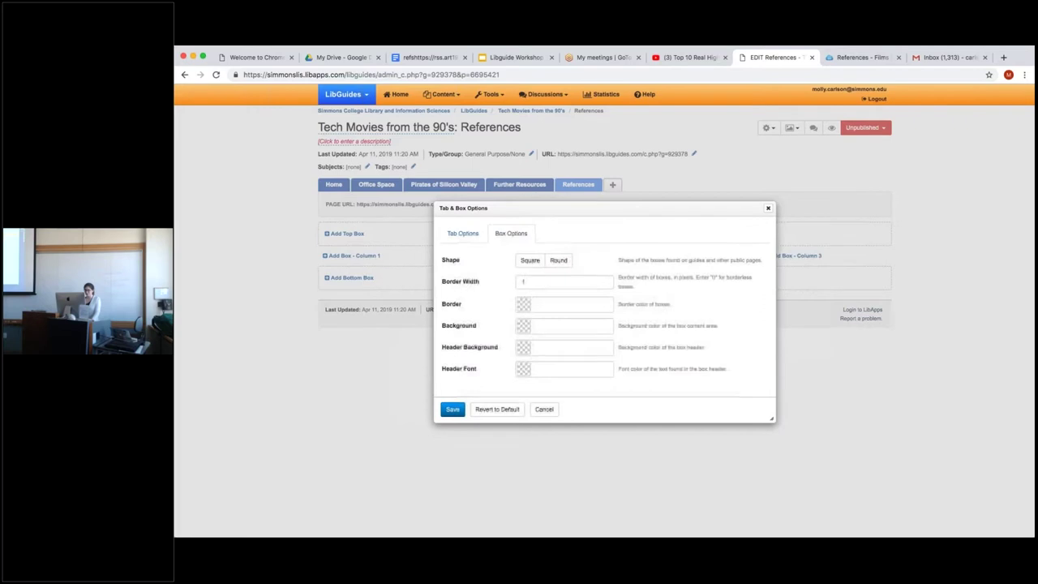
click(464, 234)
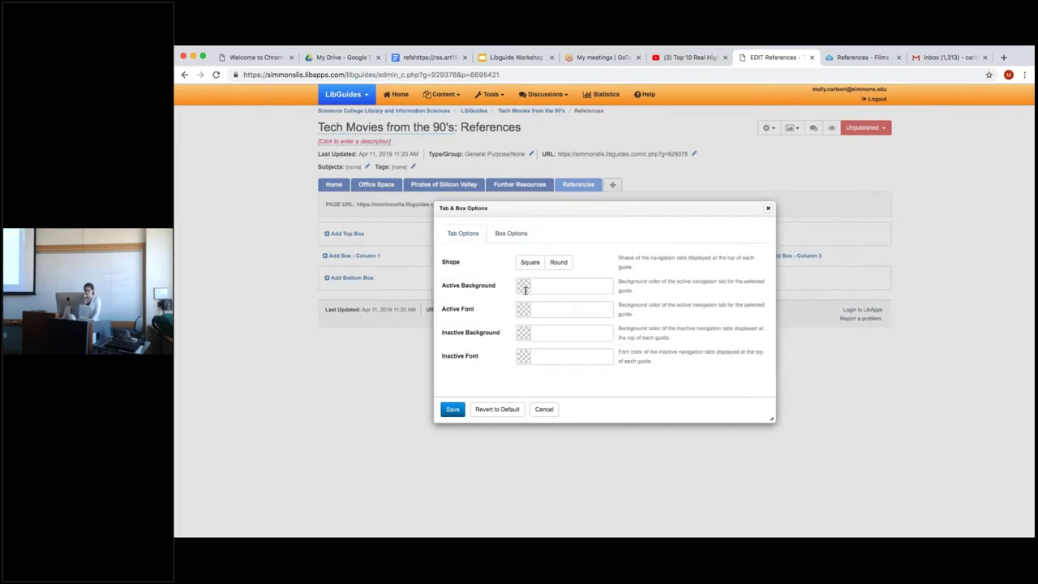
click(568, 286)
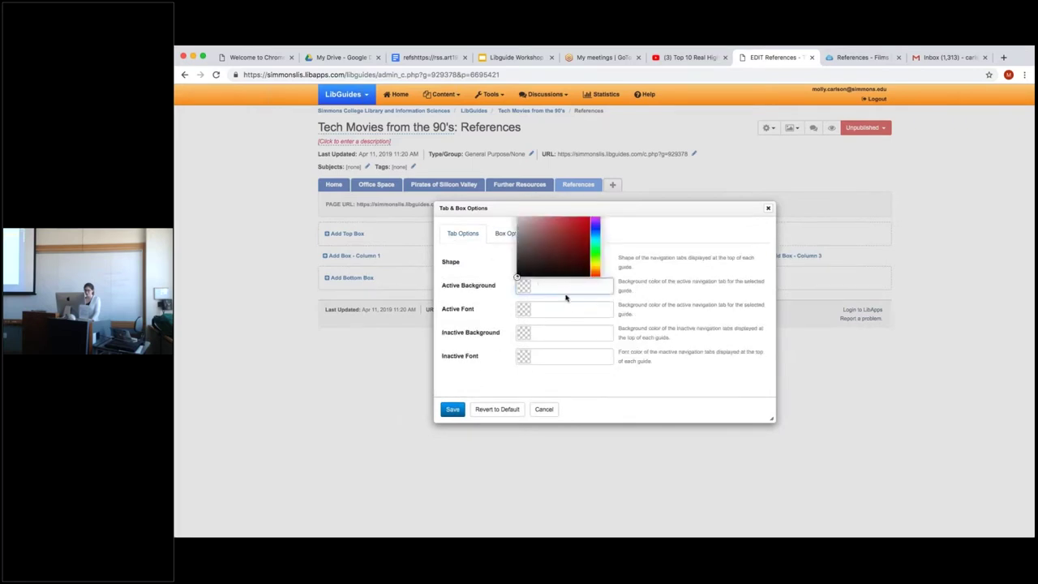
click(506, 233)
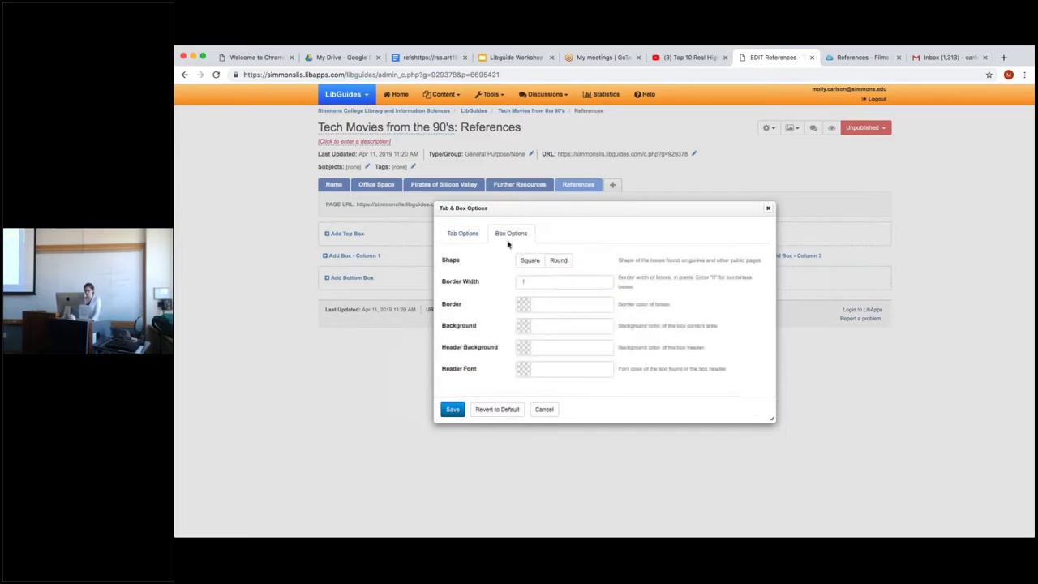
click(463, 233)
click(537, 285)
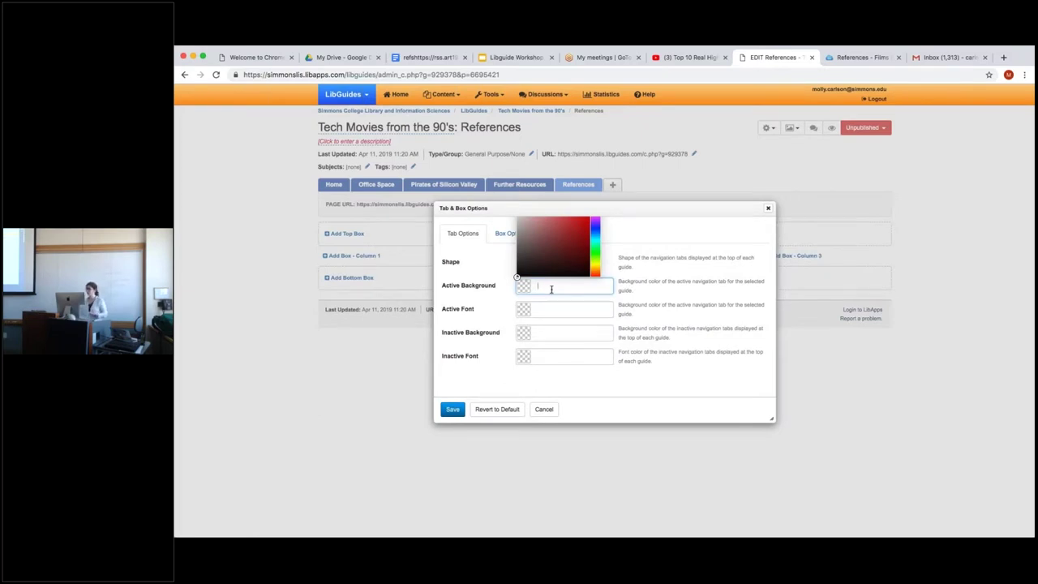
click(864, 59)
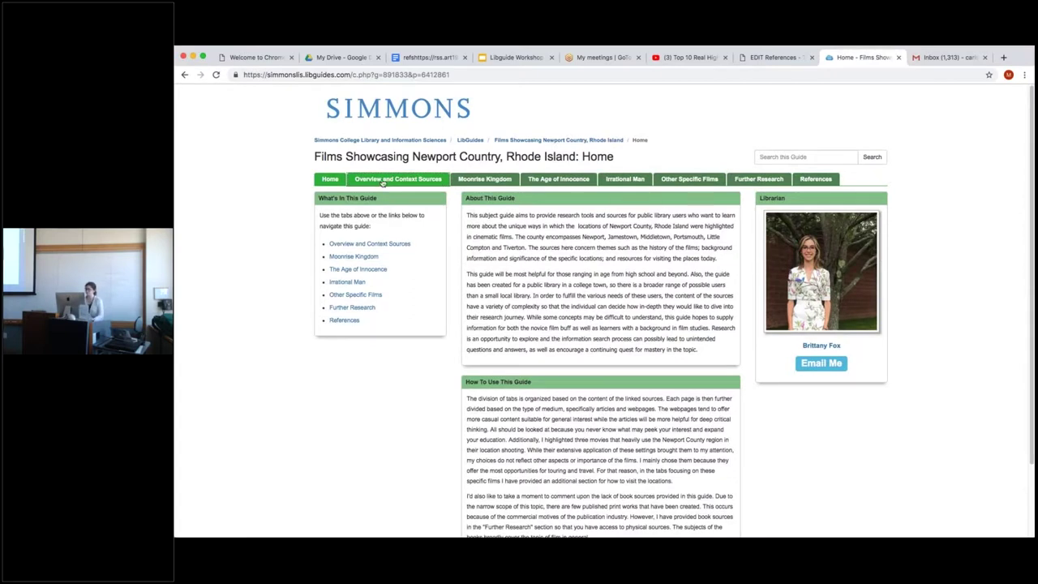
- Compare against the example guide's The Age of Innocence page before editing tab colours
click(772, 57)
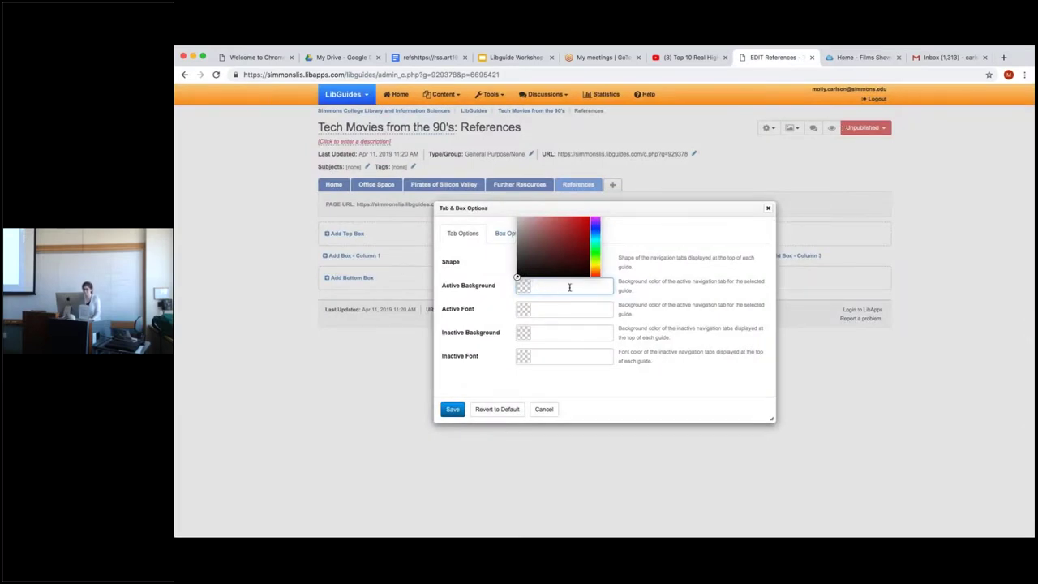
click(866, 57)
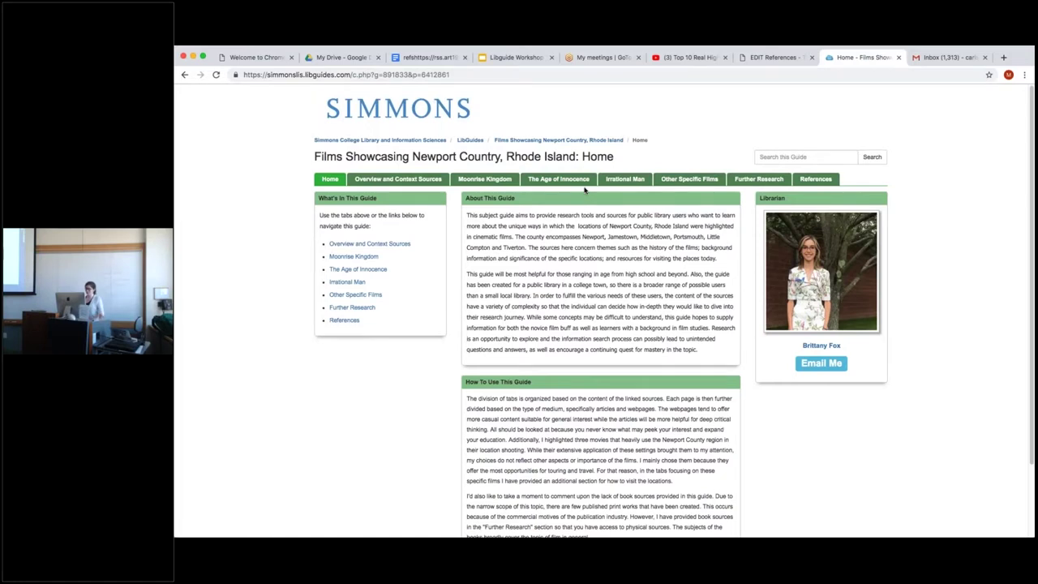
click(587, 182)
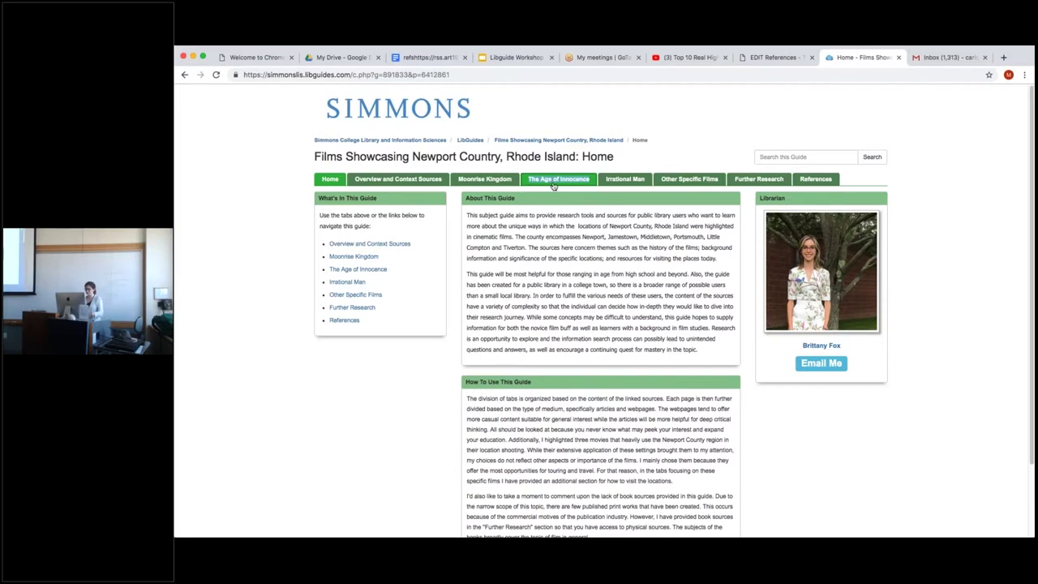
click(766, 58)
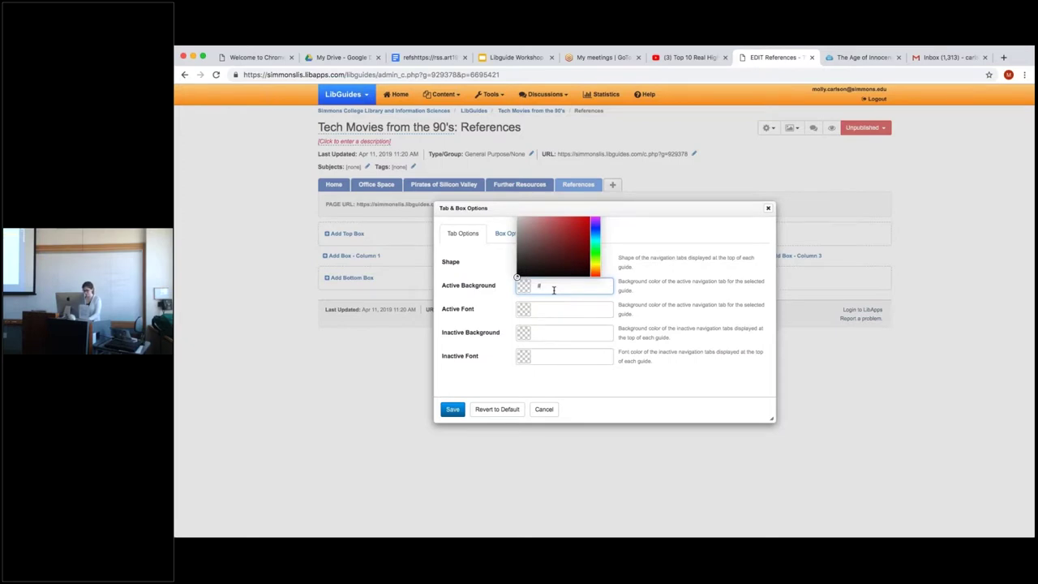
- Set the active tab background to #557f97 and font to #ffffff, and save
text(557f97)
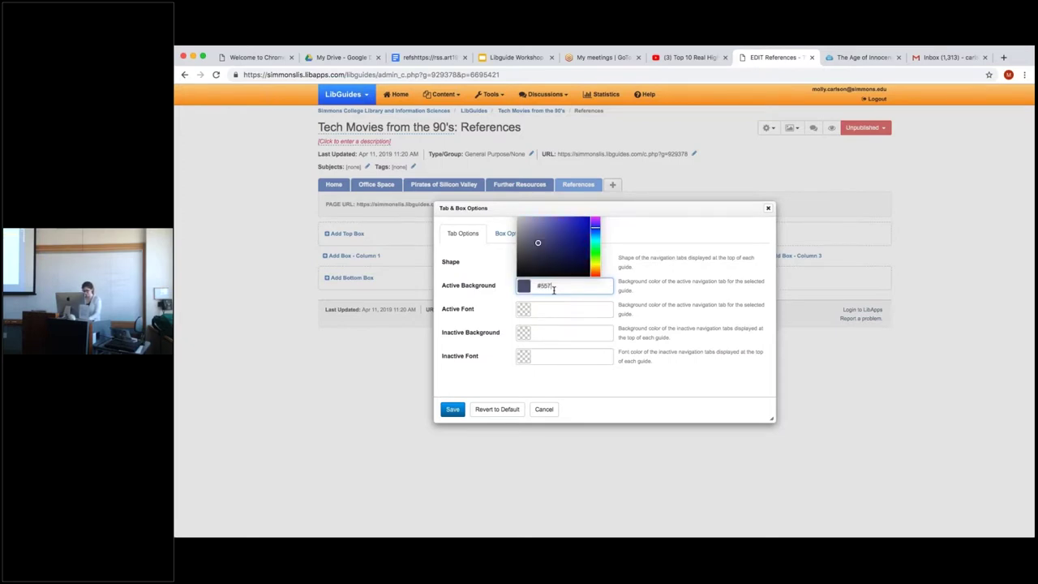
click(567, 309)
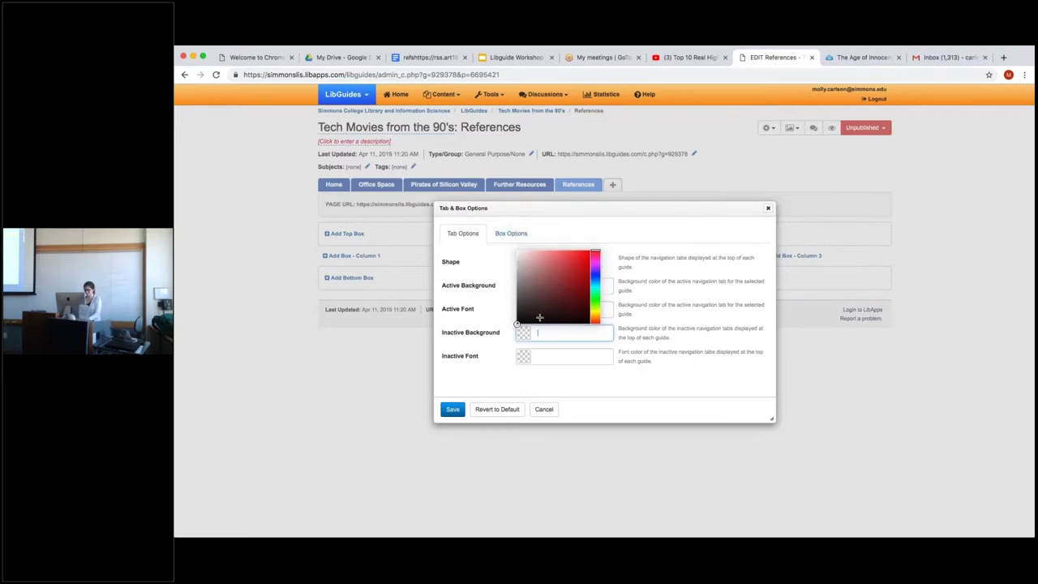
text(ffffff)
click(565, 332)
click(453, 408)
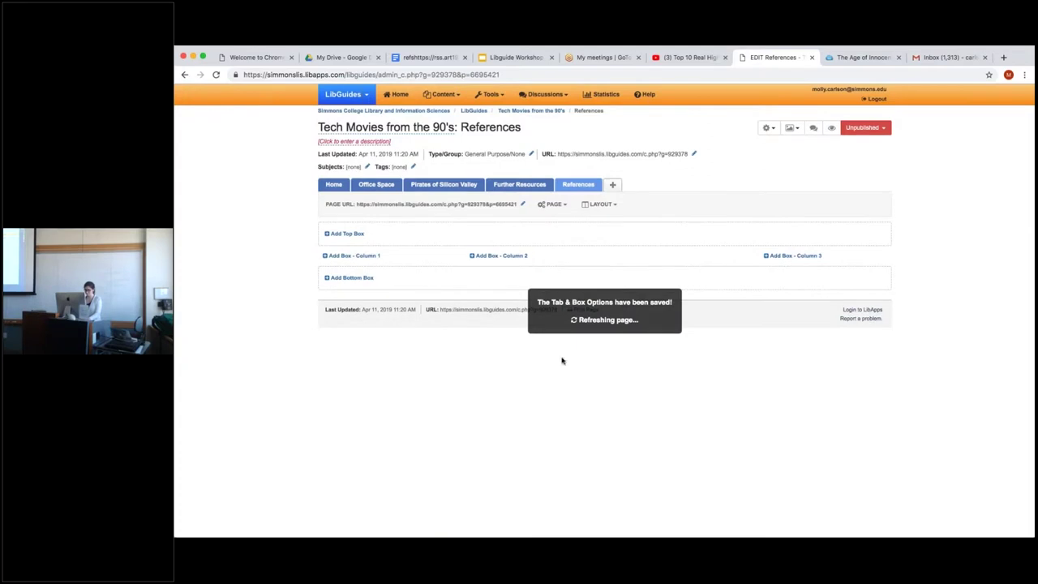
click(541, 189)
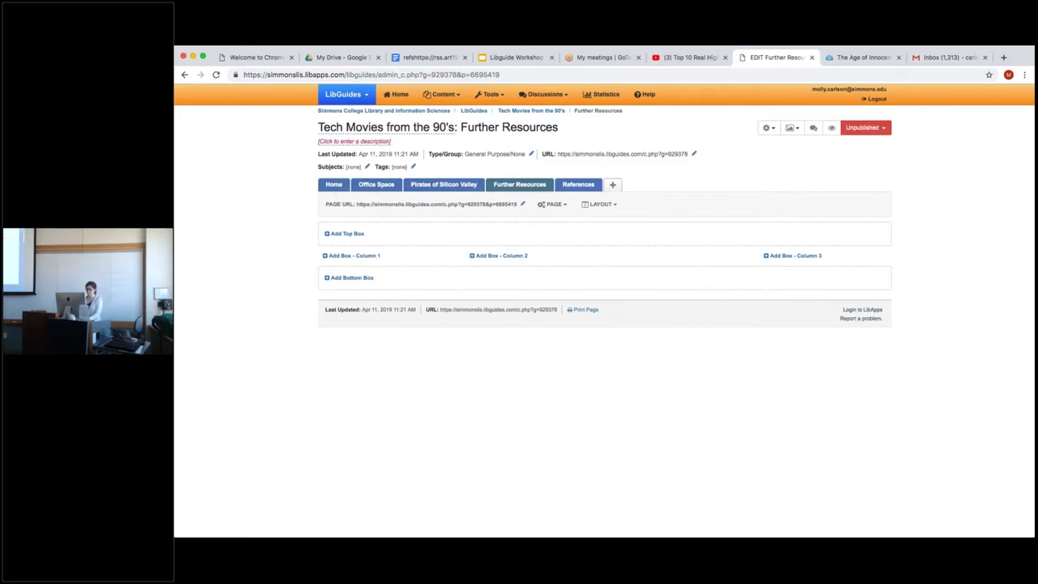
- On the Office Space page, change the active tab background to #921f2e and save
click(373, 186)
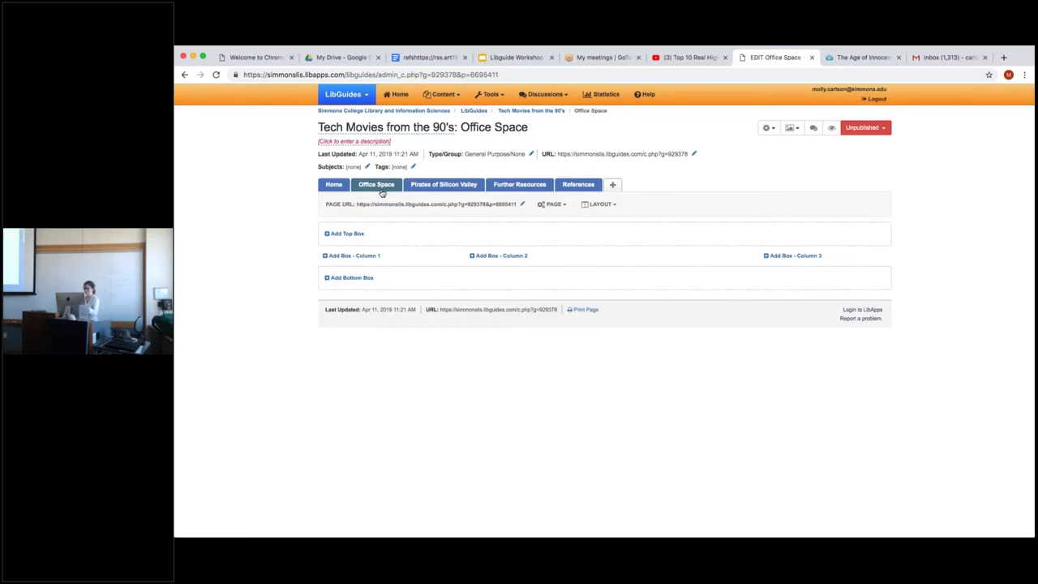
click(795, 128)
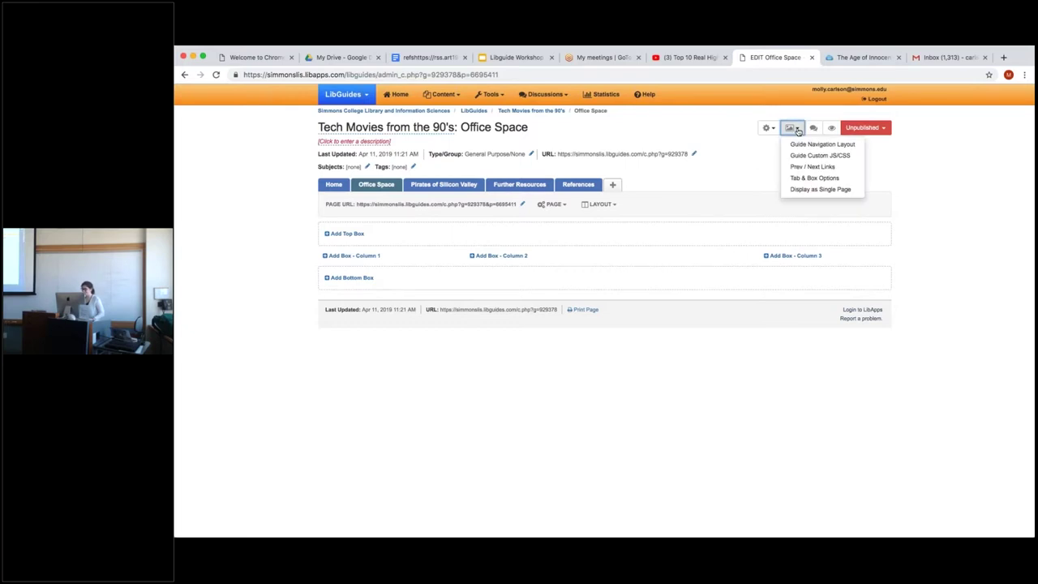
click(821, 179)
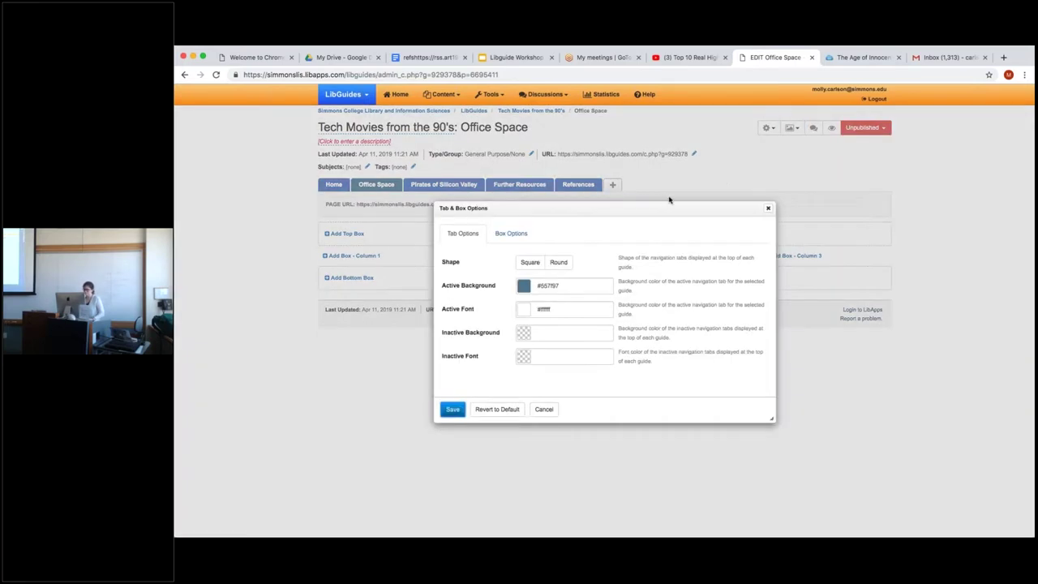
click(567, 286)
key(BackSpace)
key(BackSpace)
key(BackSpace)
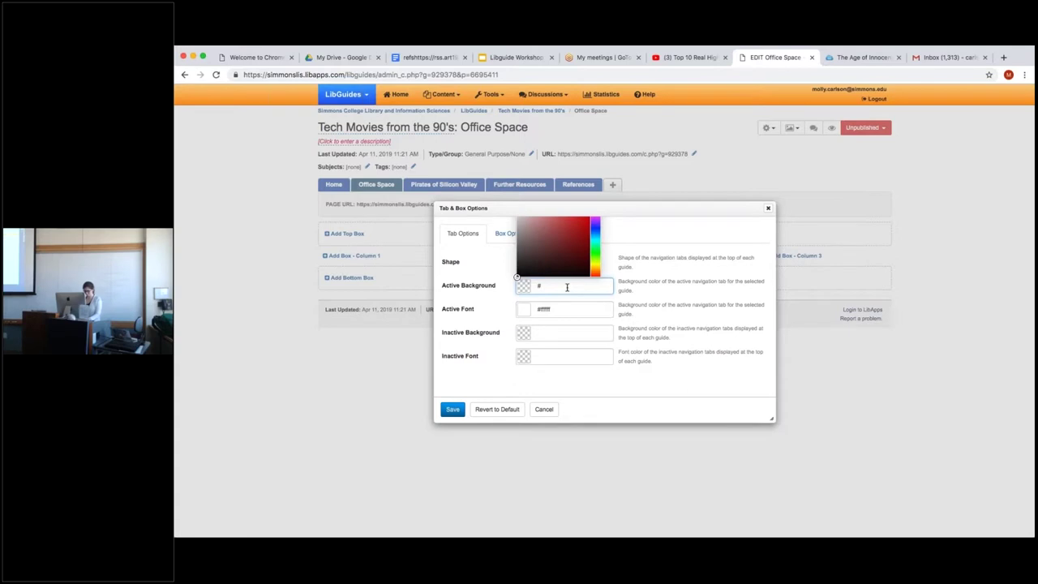
text(921f2e)
click(444, 413)
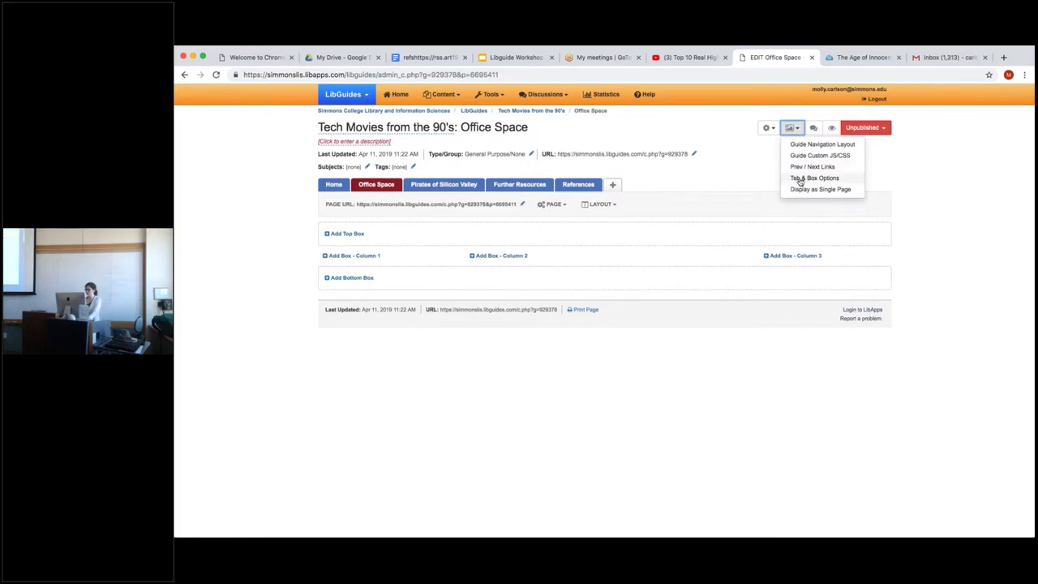
click(801, 177)
- Set the box border colour to #9f1f2e under Box Options and save
click(509, 235)
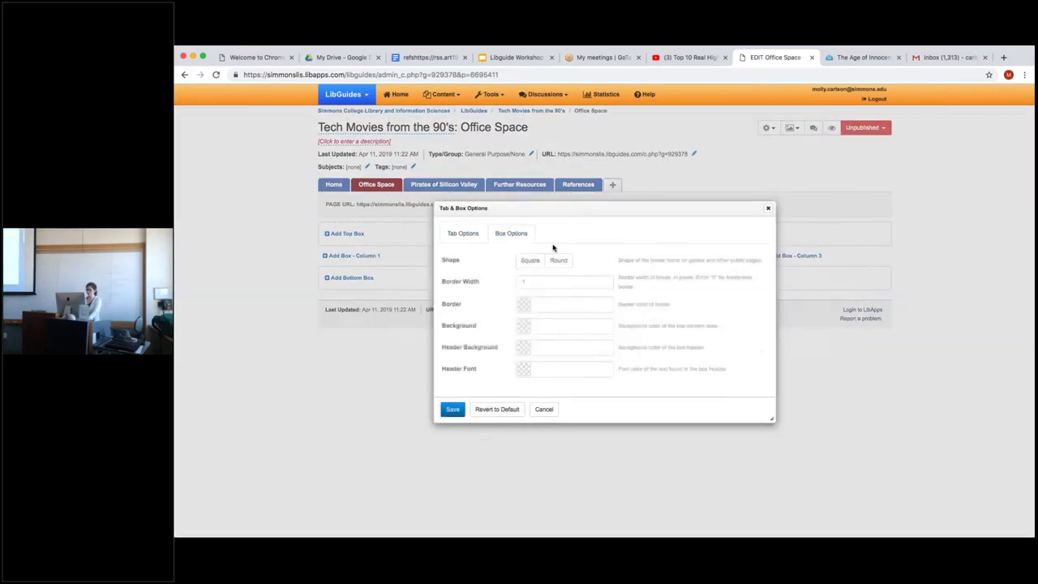
click(545, 306)
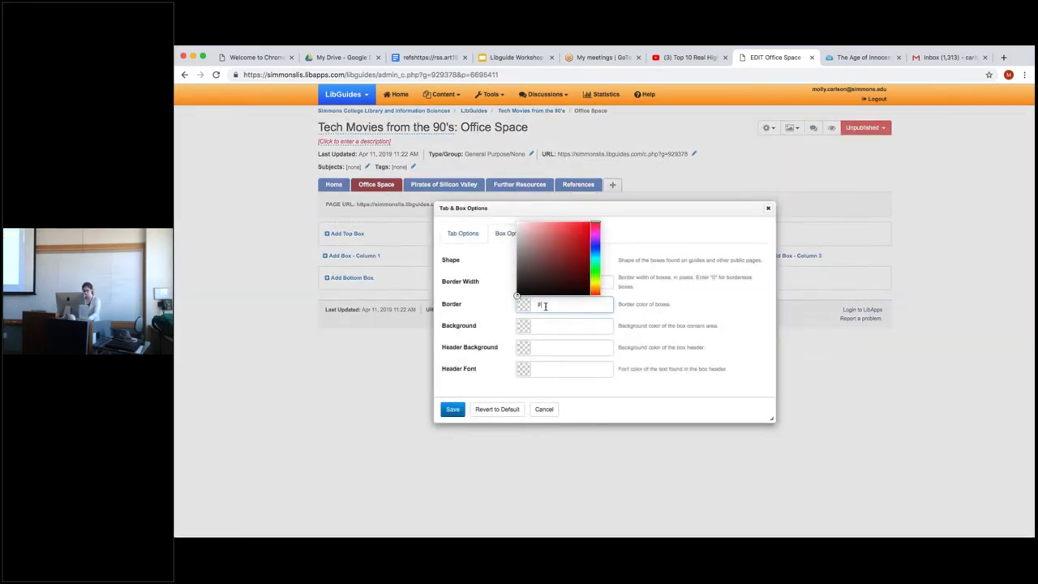
text(#9f1f2e)
click(453, 409)
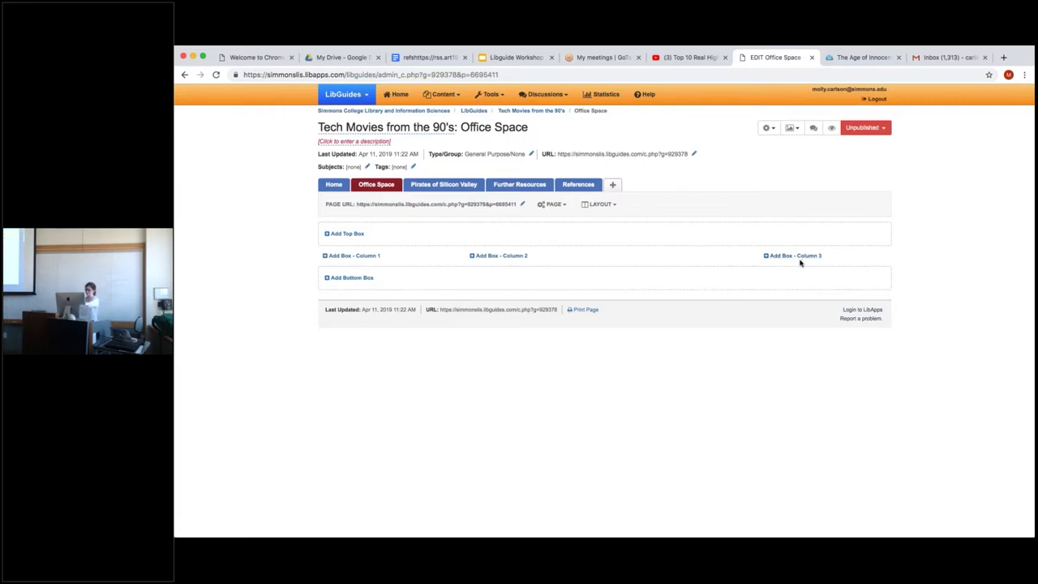
- Switch the Office Space page to the 25/25/50 three-column layout
click(615, 206)
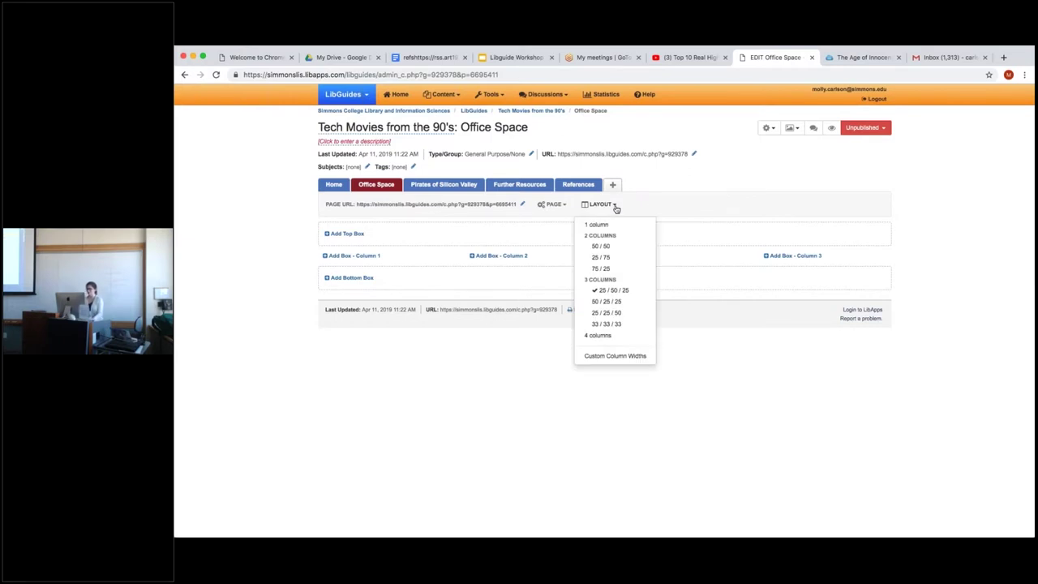
click(605, 312)
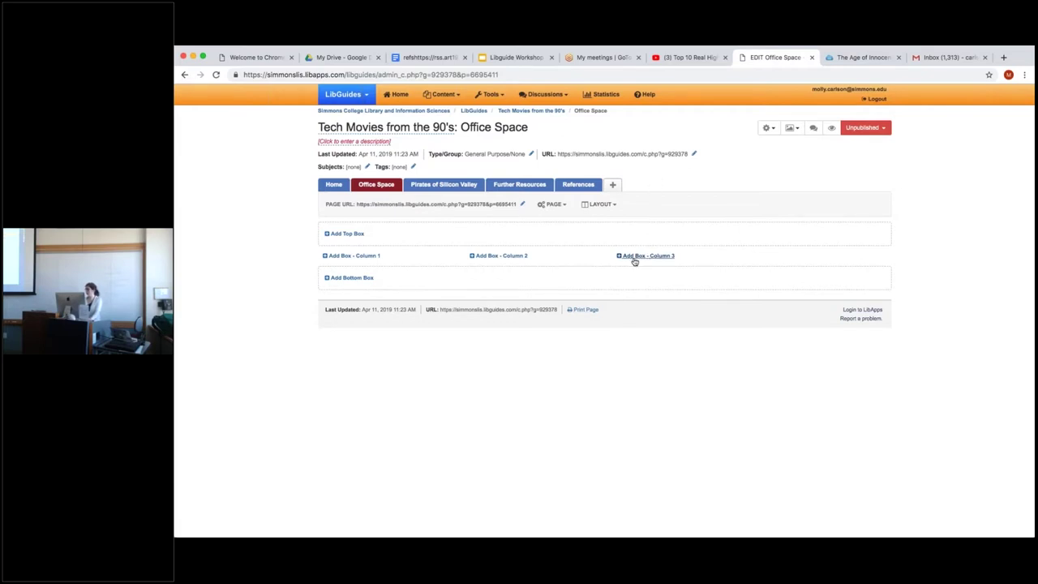
click(455, 185)
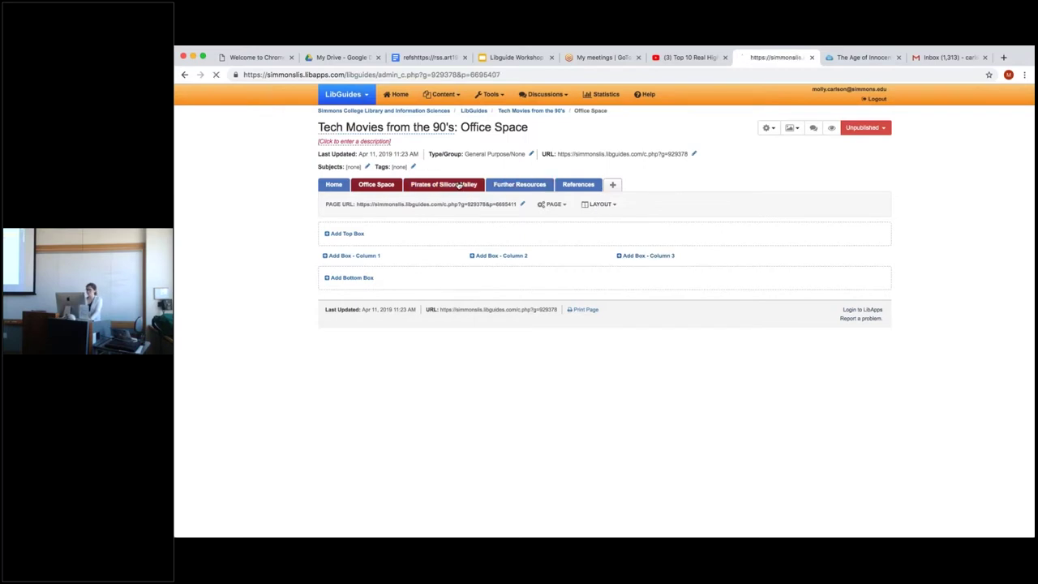
- Visit the Home page, then return to the example guide's The Age of Innocence page
click(345, 187)
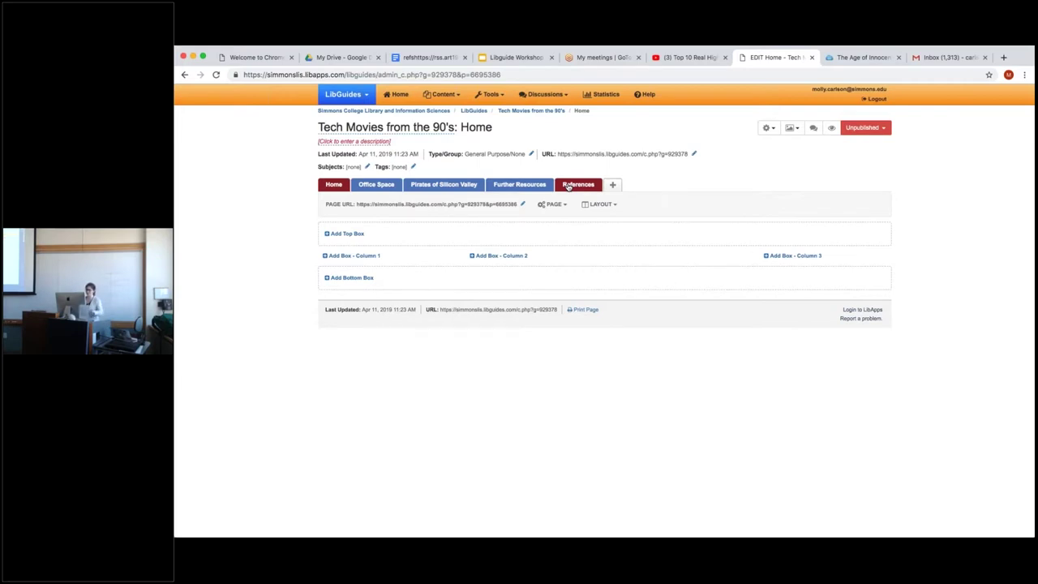
click(864, 57)
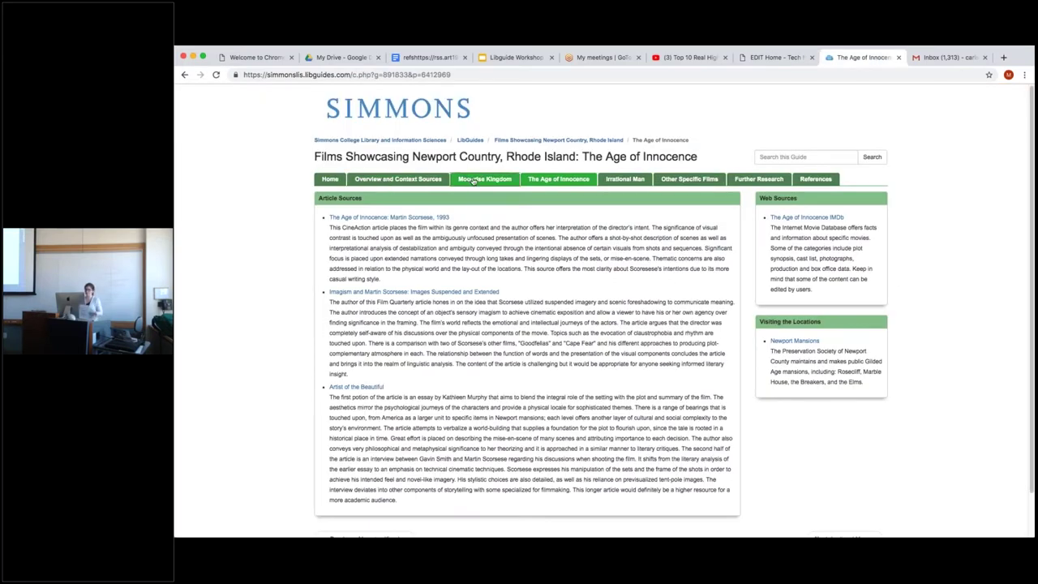
- Look through the example guide's Irrational Man, The Age of Innocence and Moonrise Kingdom pages
click(624, 178)
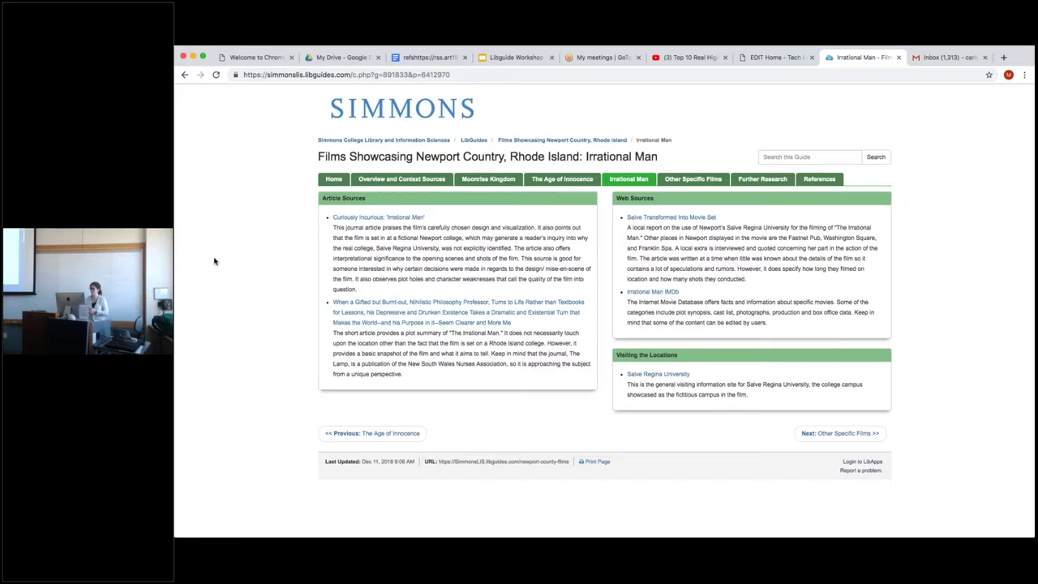
click(772, 58)
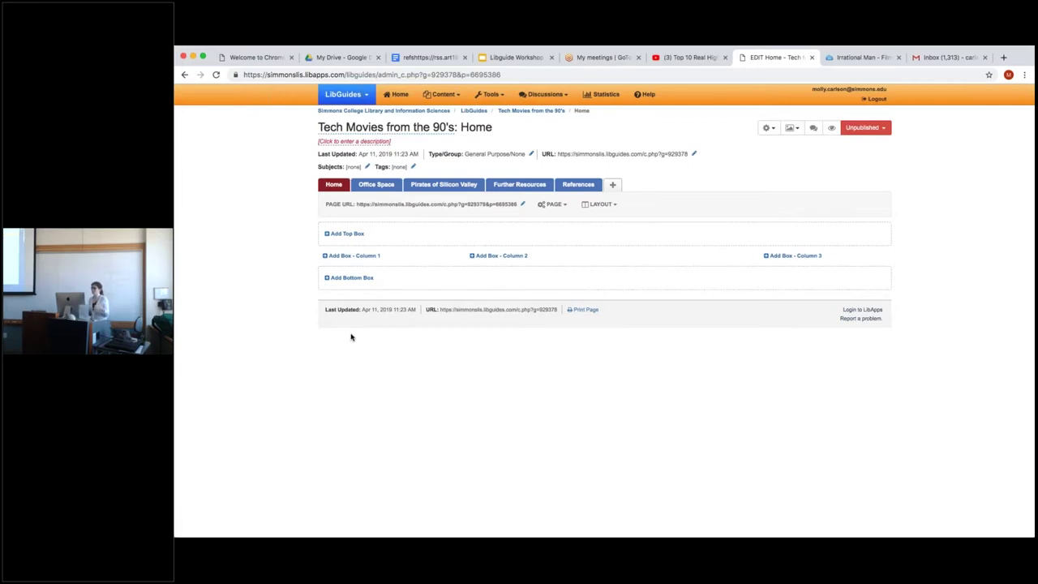
click(866, 58)
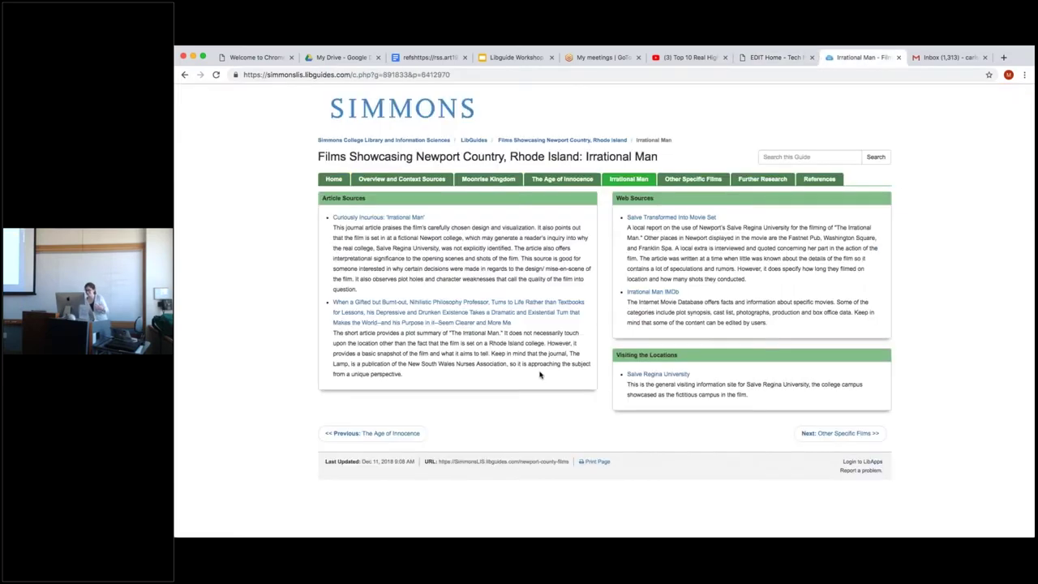
click(536, 179)
click(485, 178)
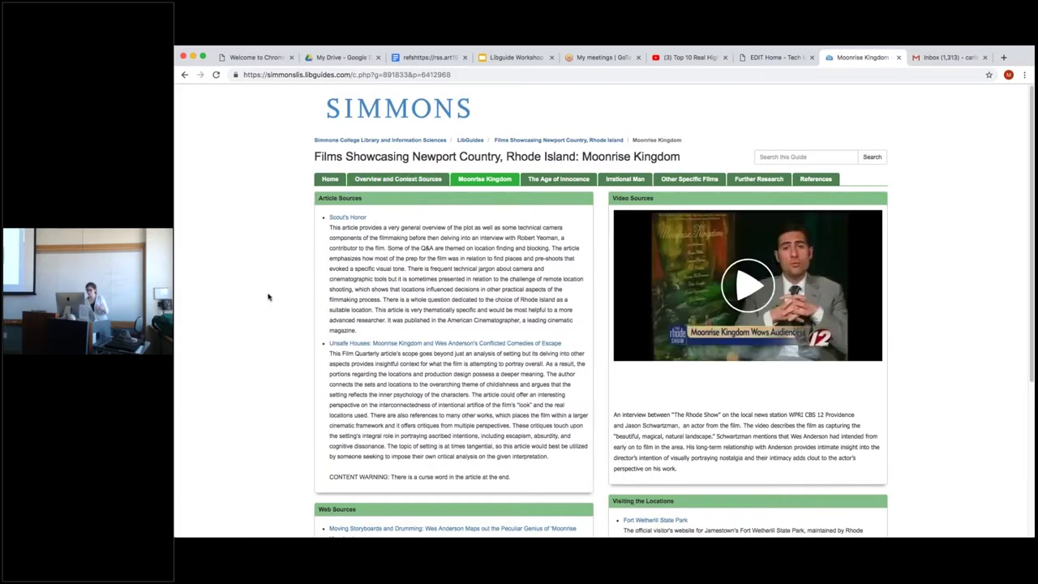
scroll(277, 318, down, 3)
scroll(277, 318, up, 3)
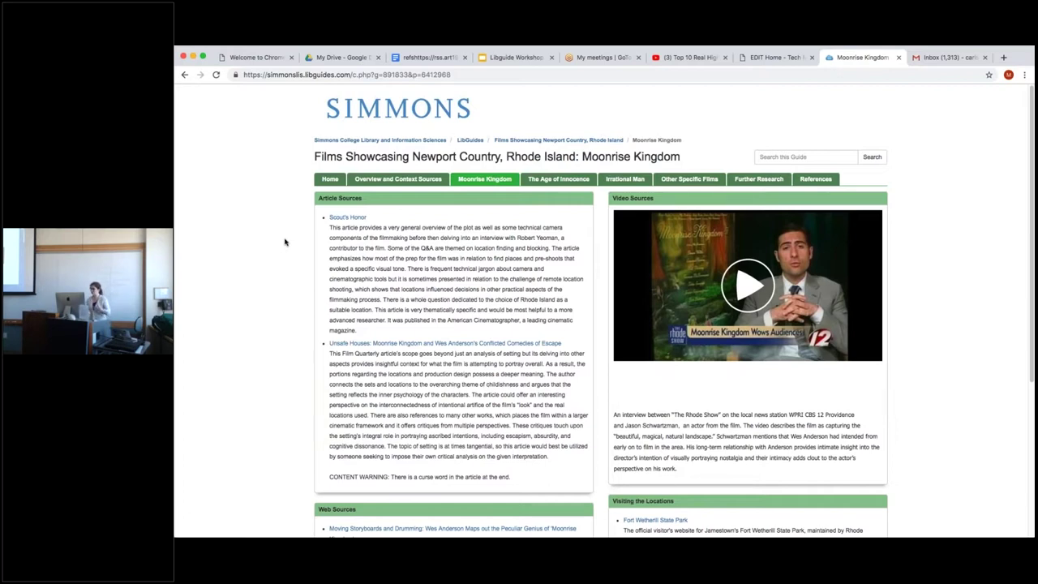
- Review the example's Further Research page, then return to editing the Tech Movies Home page
click(759, 179)
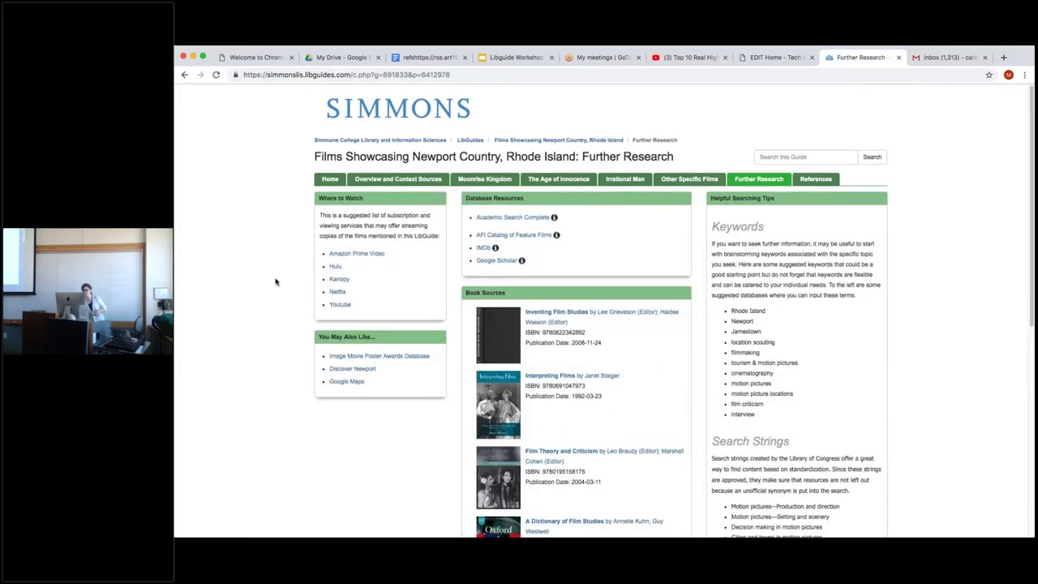
scroll(275, 281, down, 5)
scroll(278, 282, up, 1)
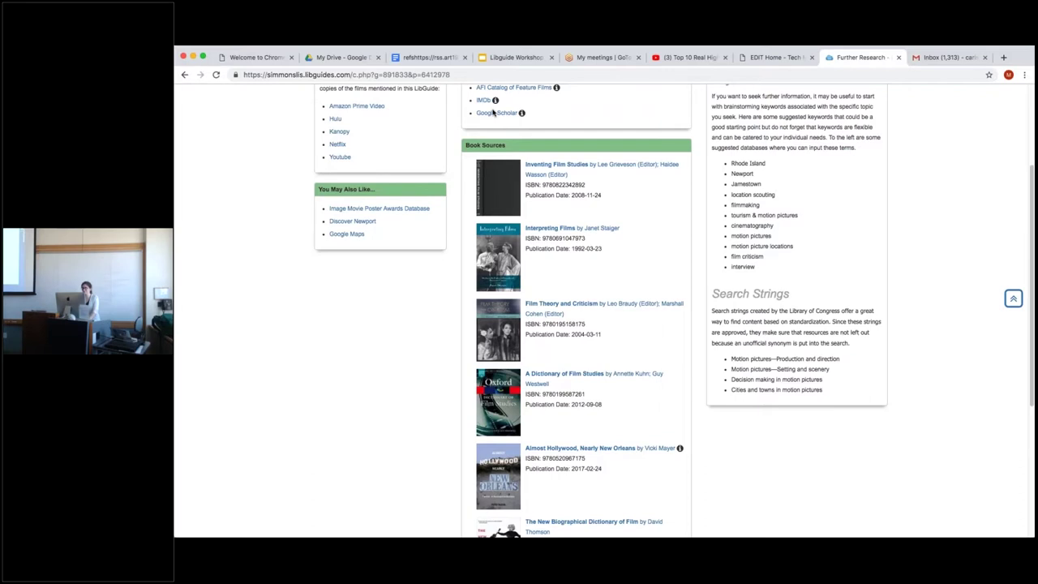
click(791, 57)
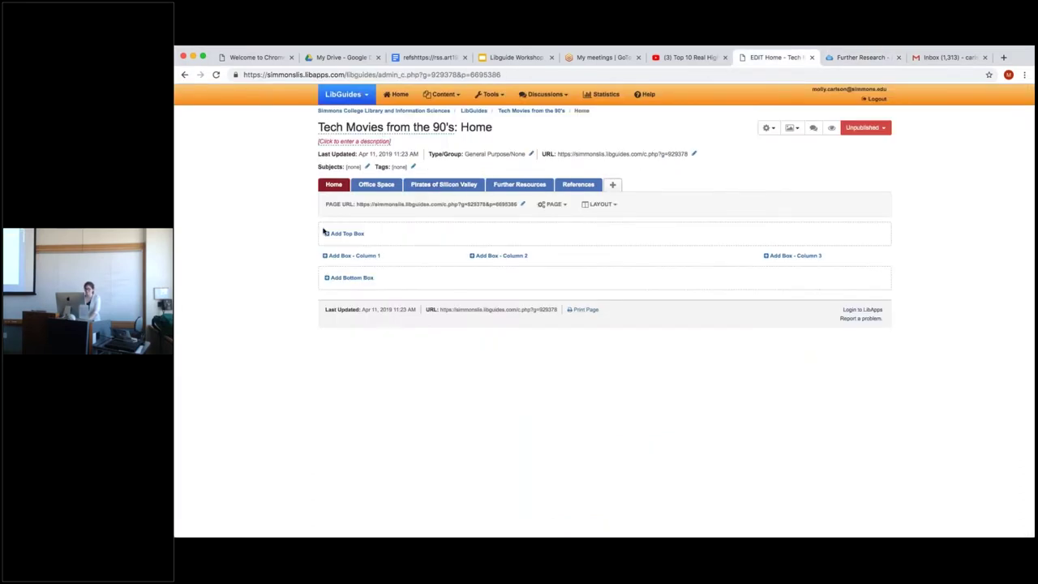
click(344, 234)
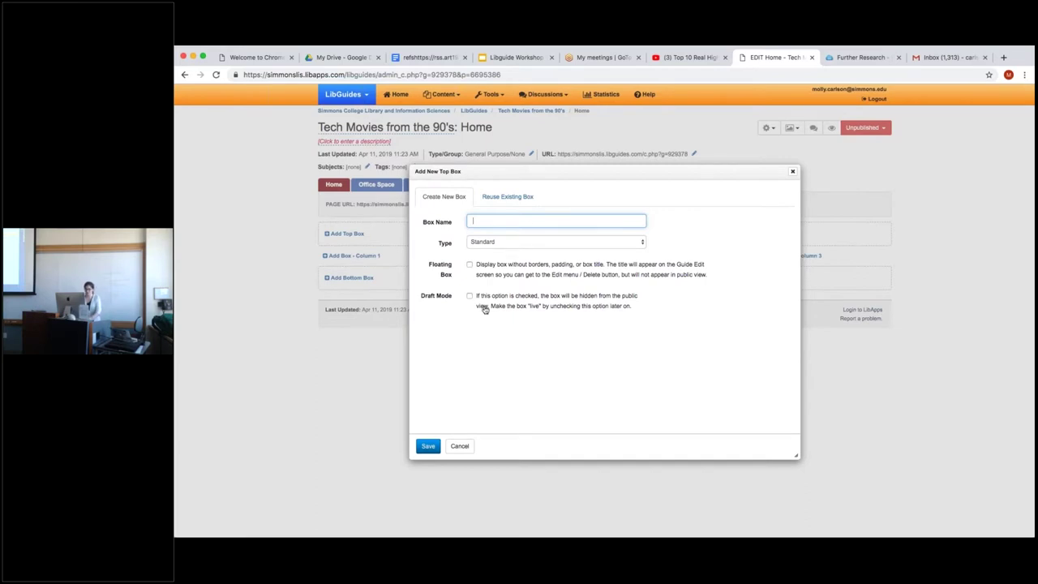
text(Overview)
click(428, 446)
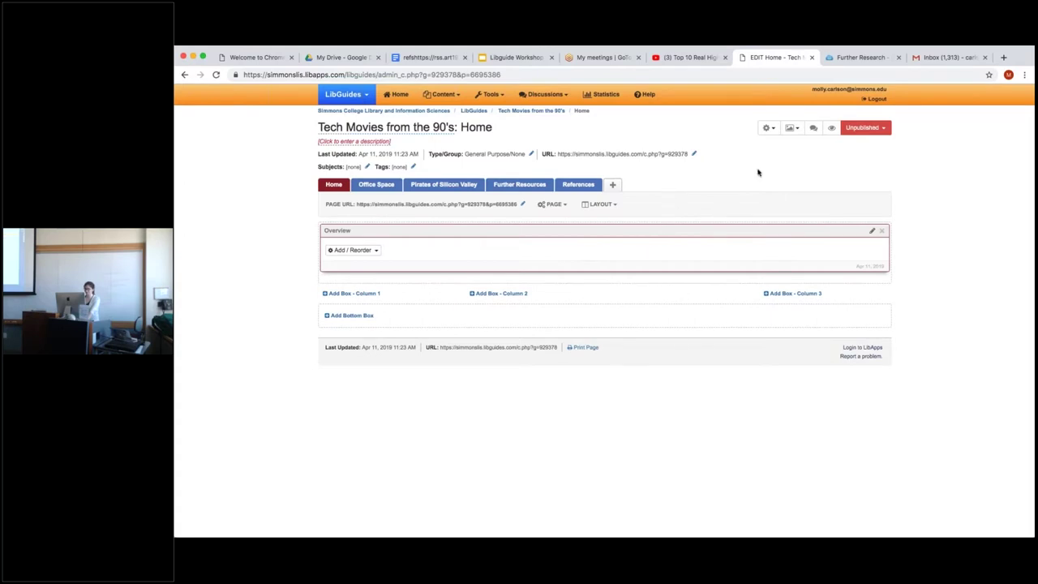
click(791, 128)
click(806, 178)
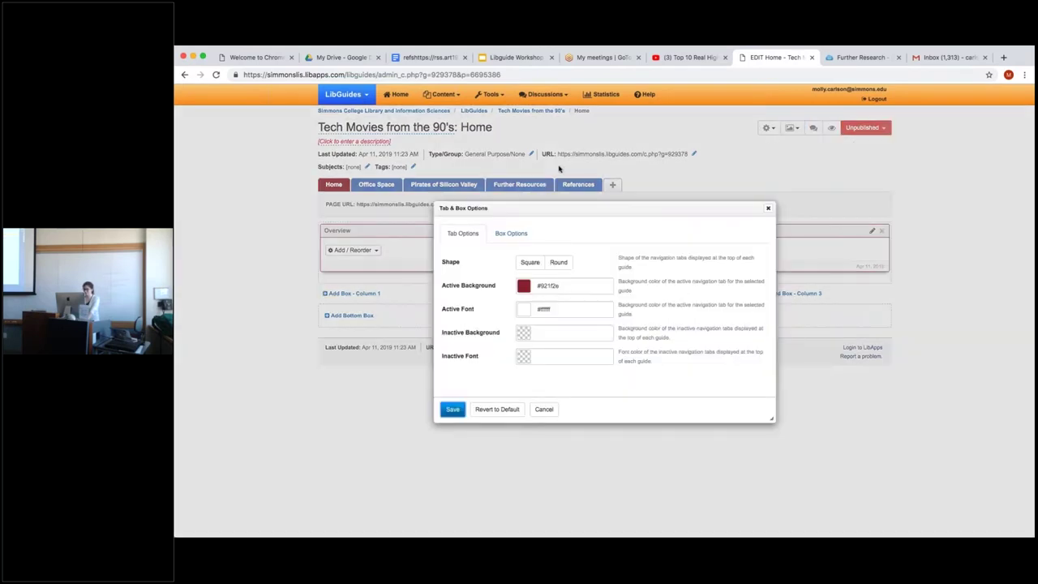
click(511, 232)
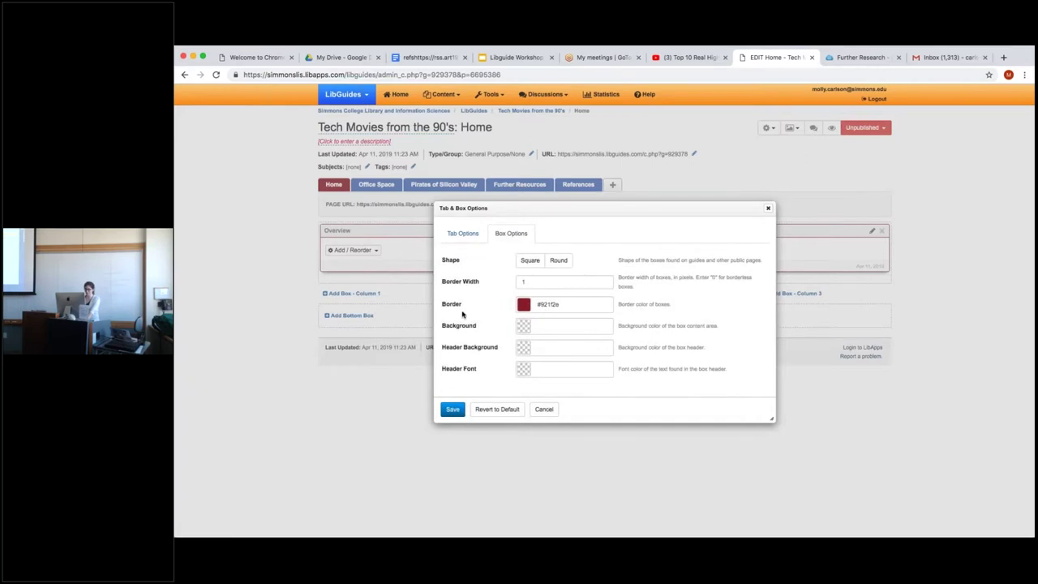
click(560, 305)
drag(560, 304, 535, 305)
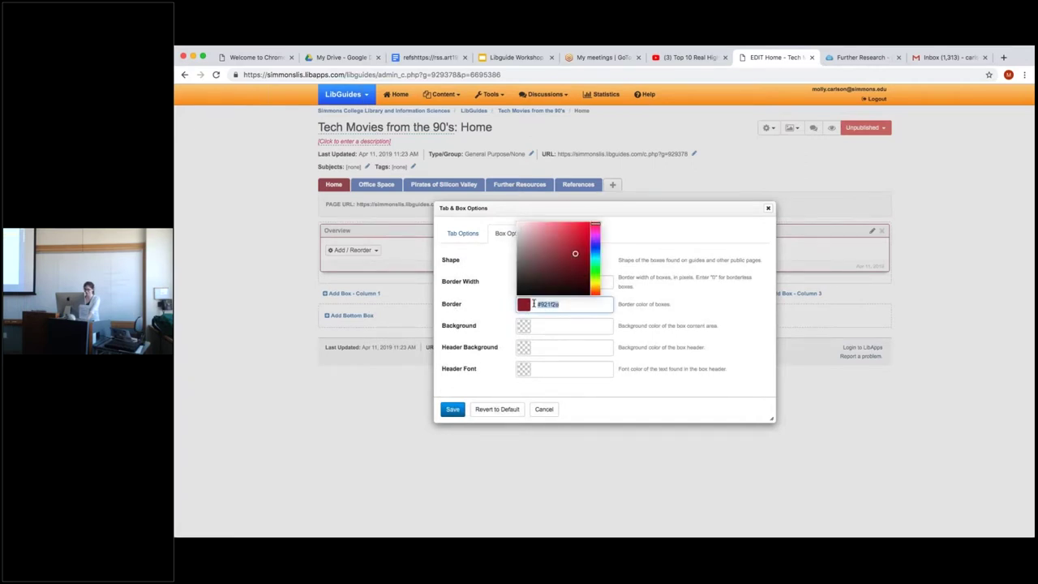
key(BackSpace)
click(456, 409)
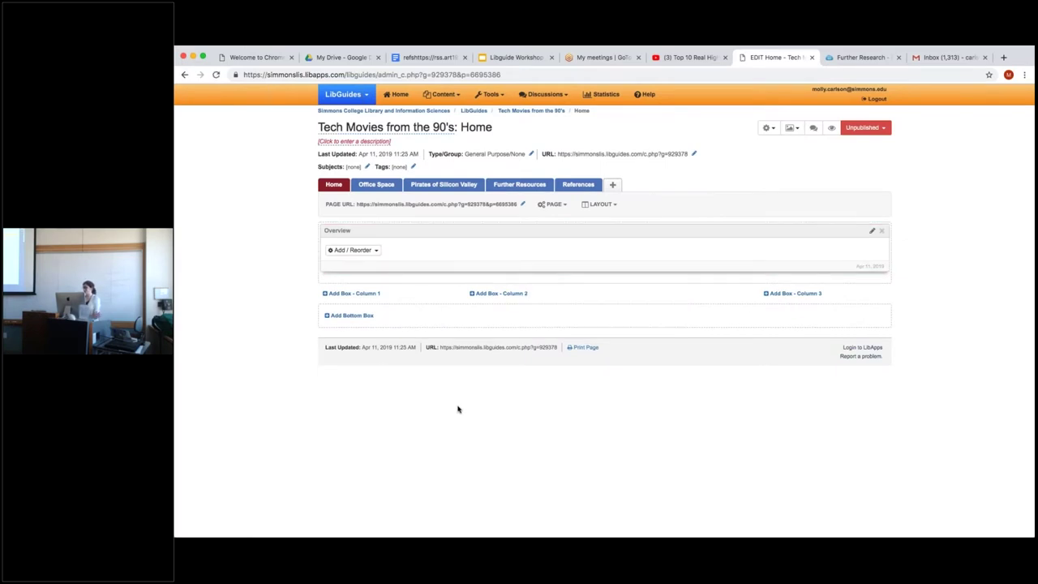
- Add a Rich Text item to Overview: 'This is an overview of tech films created in the 90's.'
click(375, 252)
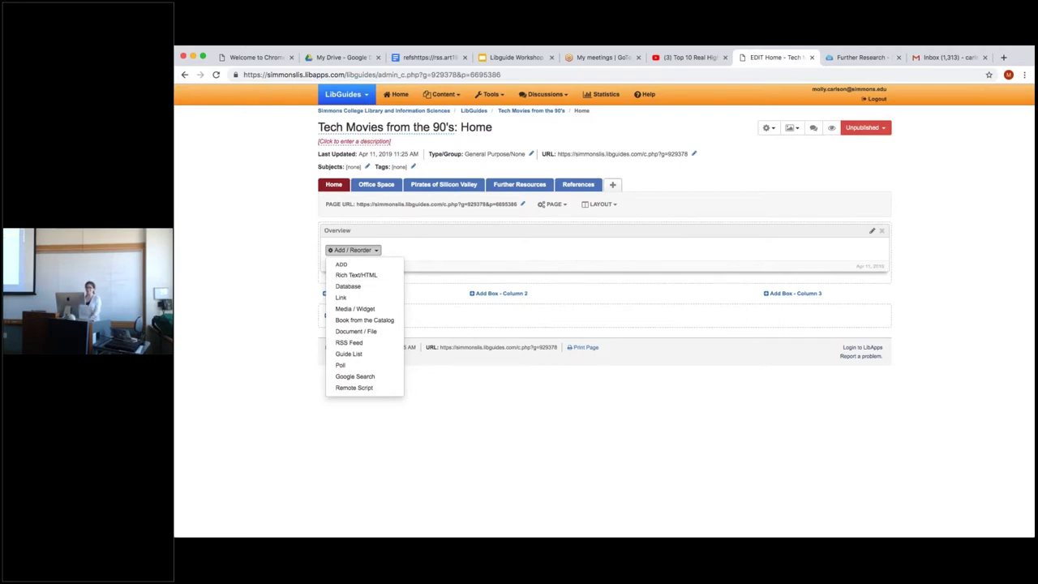
click(355, 277)
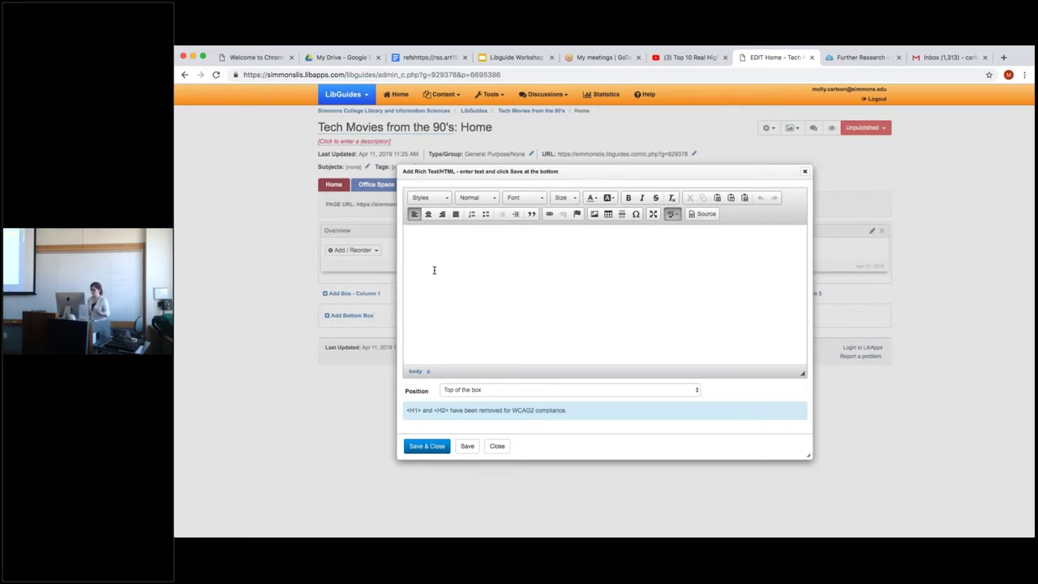
text(This is an o)
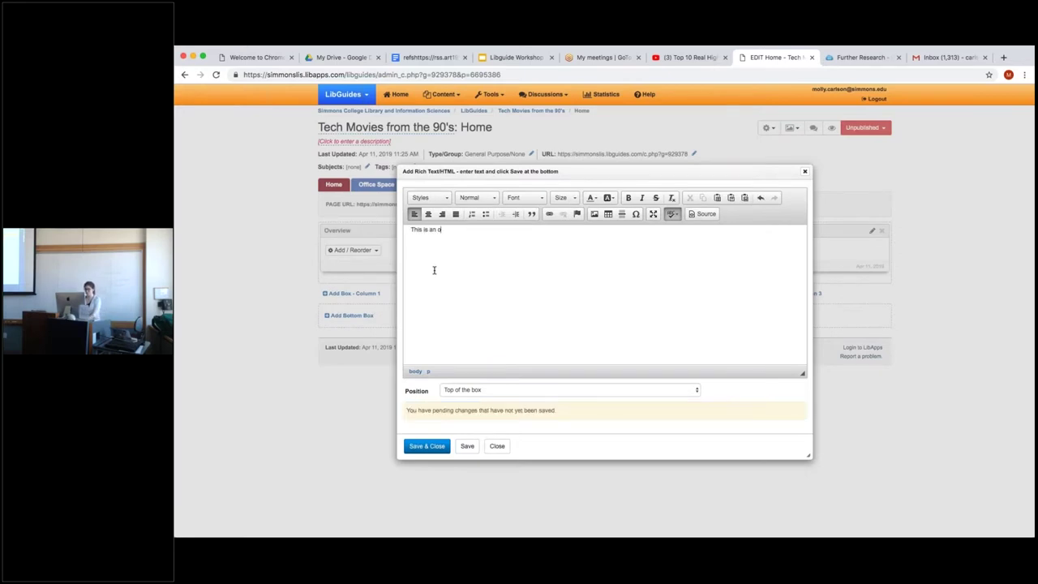
text(verview of tech films created in the 90)
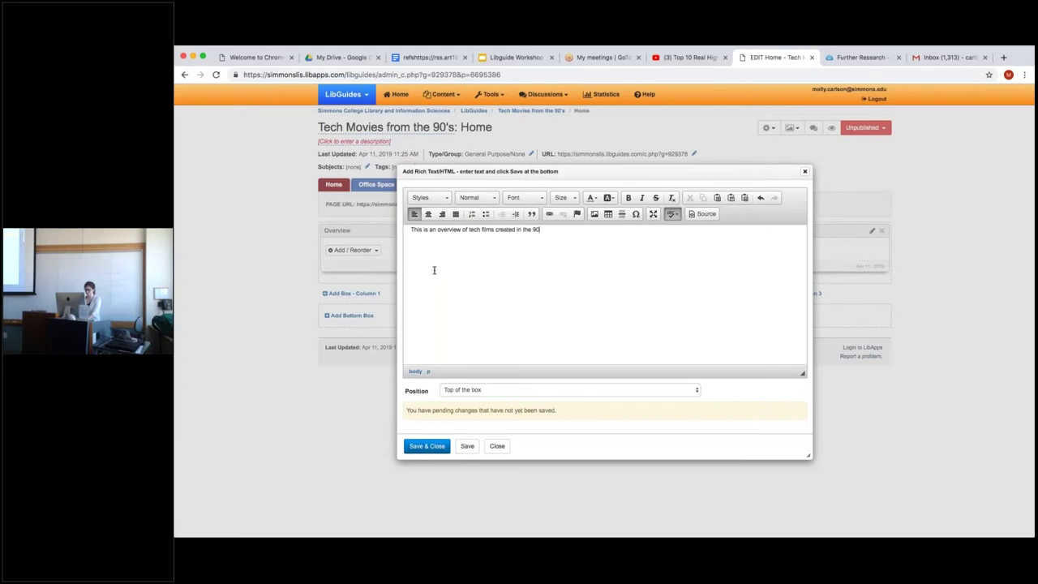
text('s.)
click(458, 394)
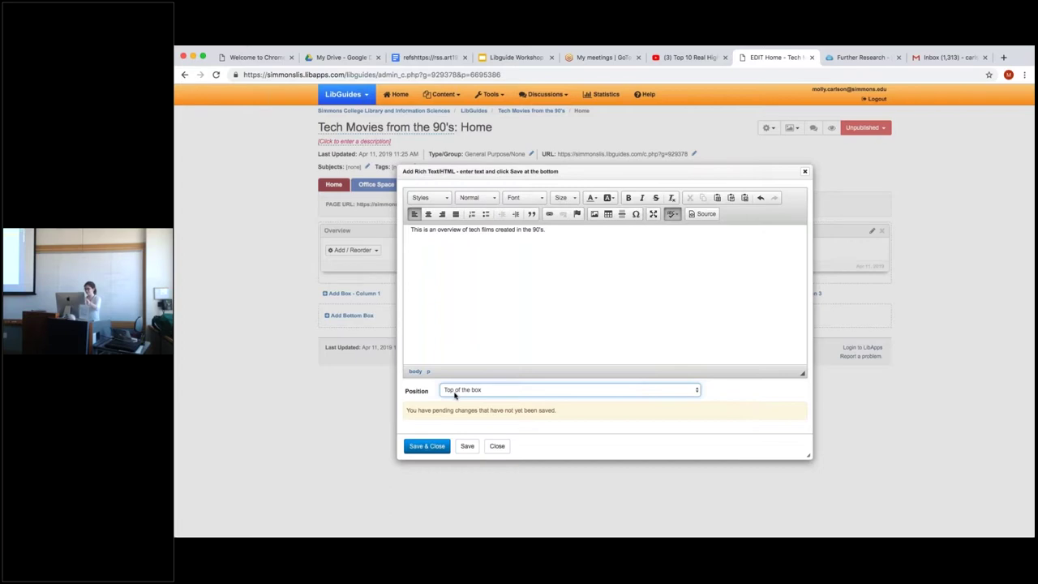
click(427, 445)
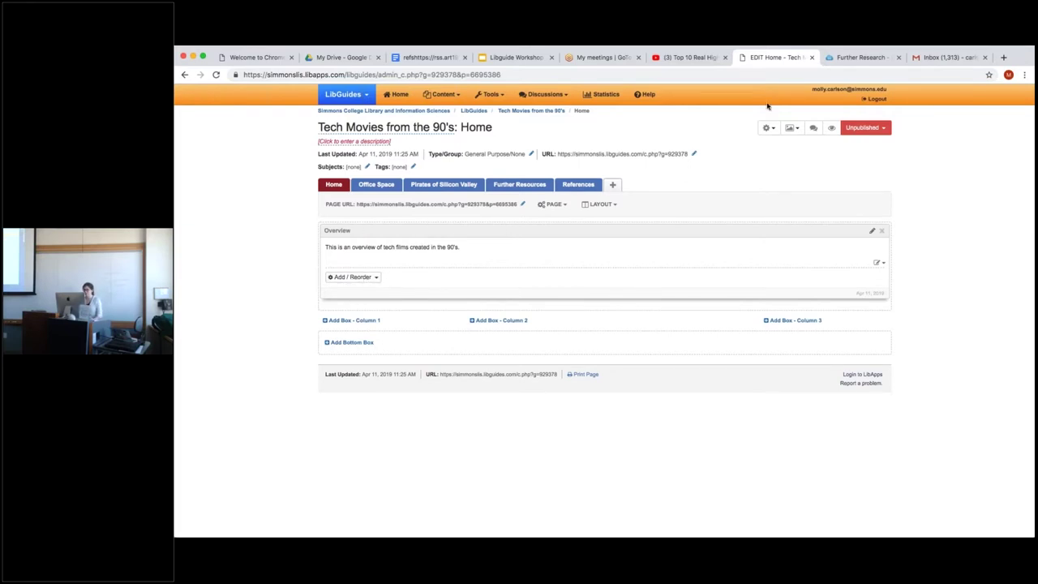
- Preview the Tech Movies from the 90's Home page in its own tab, then return to editing
click(831, 127)
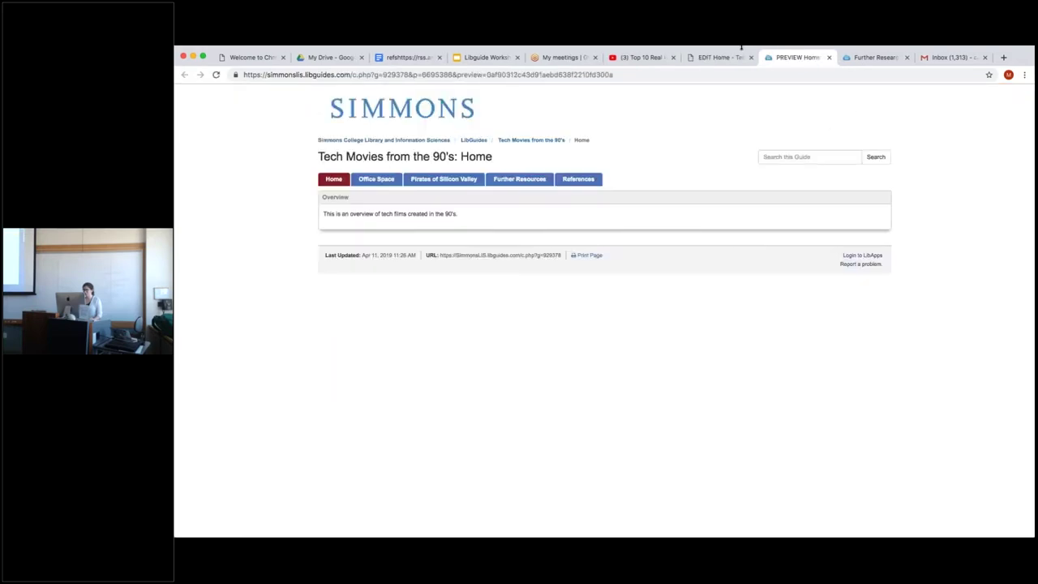
click(738, 56)
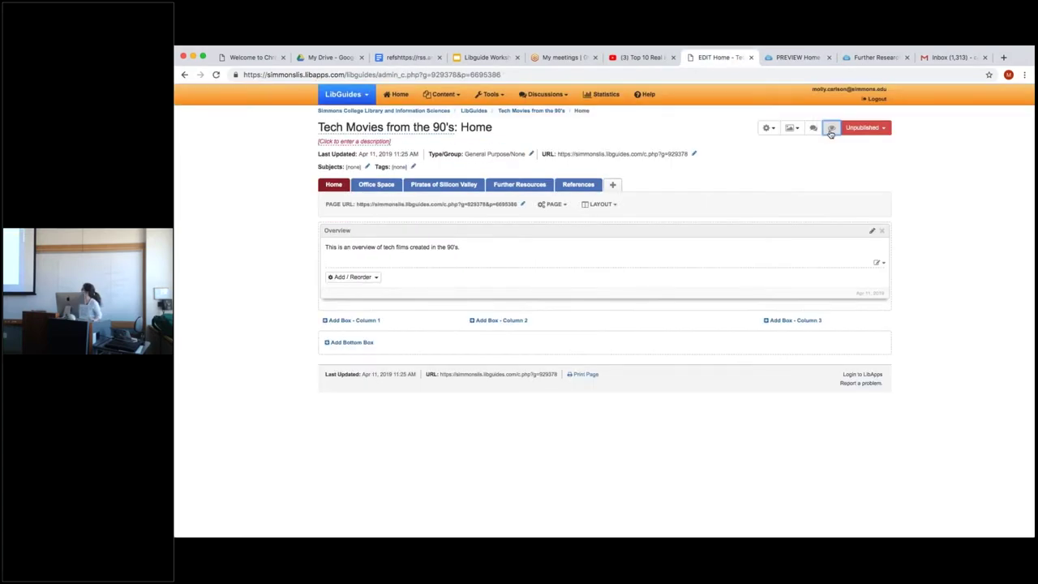
click(798, 56)
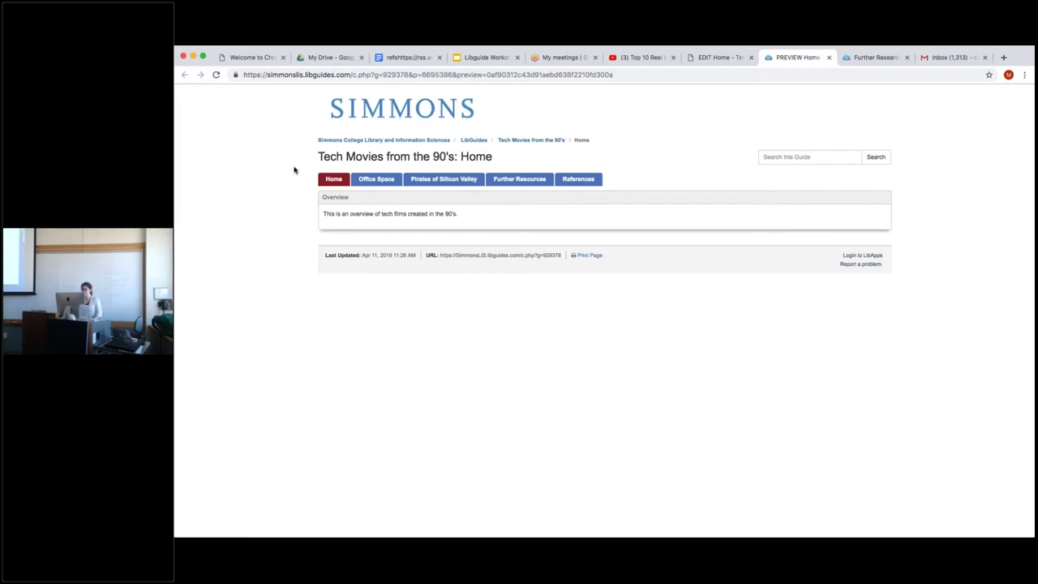
click(711, 58)
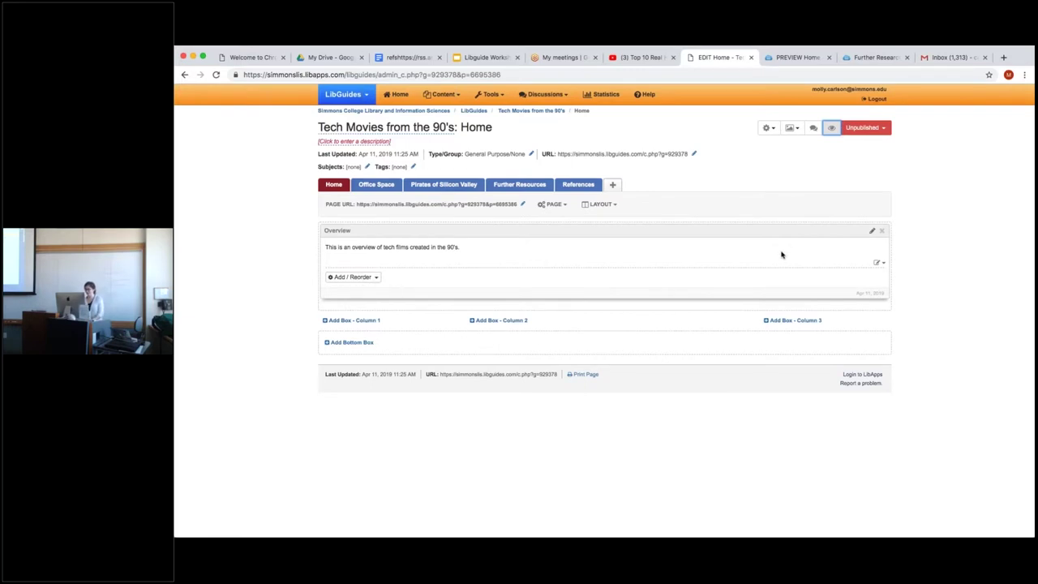
click(373, 277)
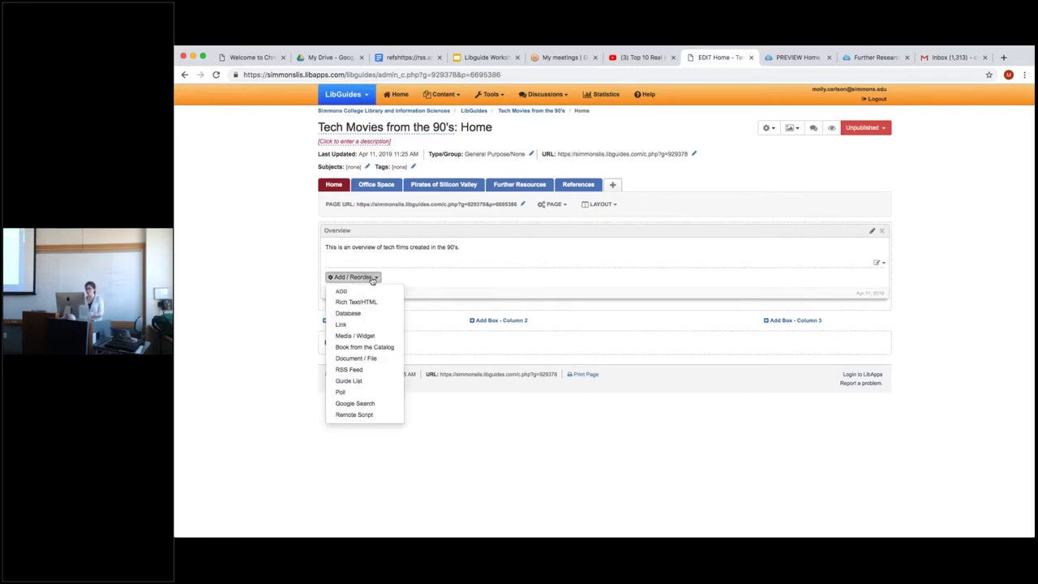
click(425, 273)
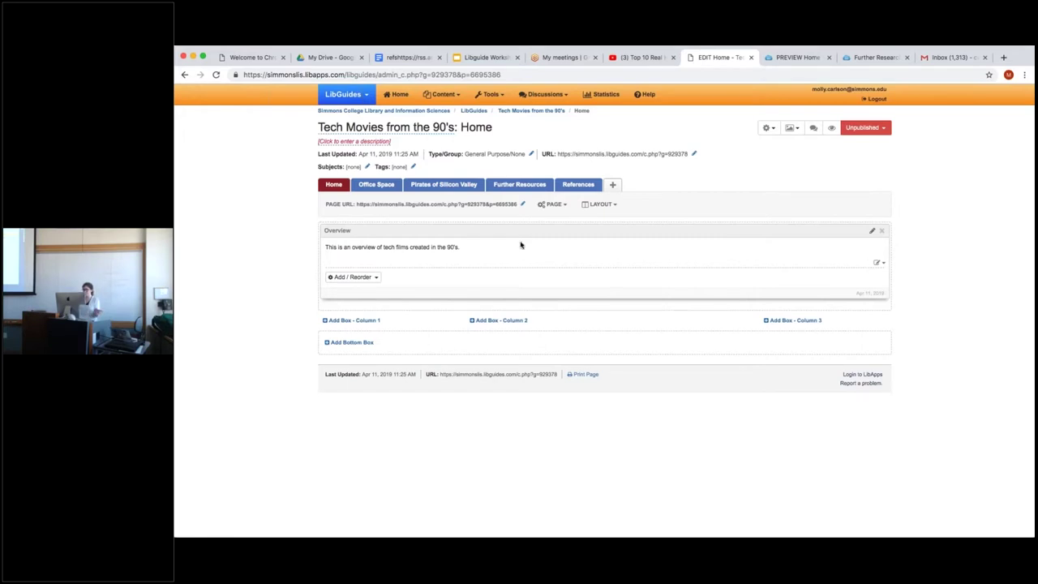
click(876, 264)
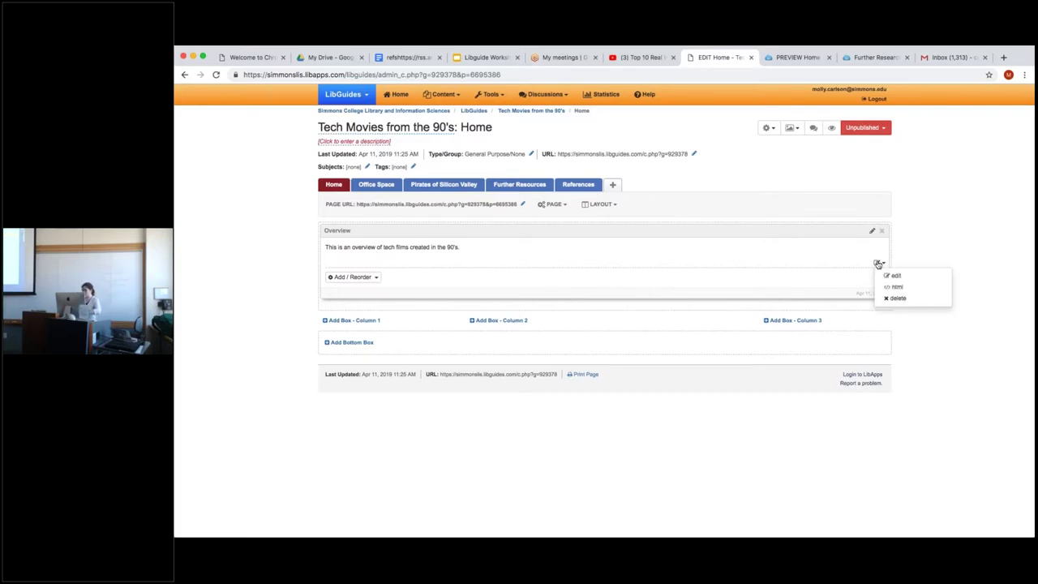
click(890, 275)
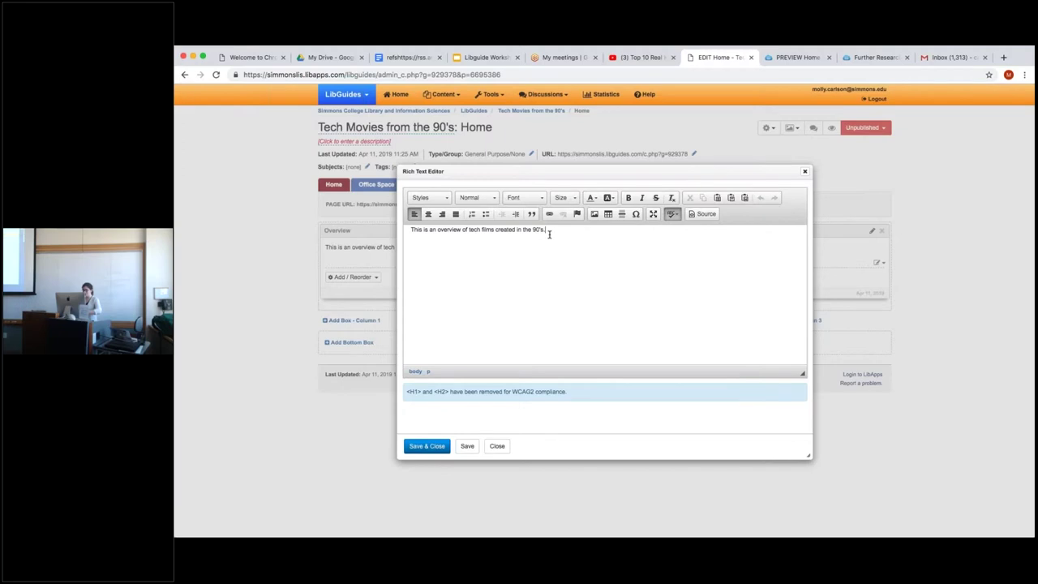
drag(546, 230, 488, 231)
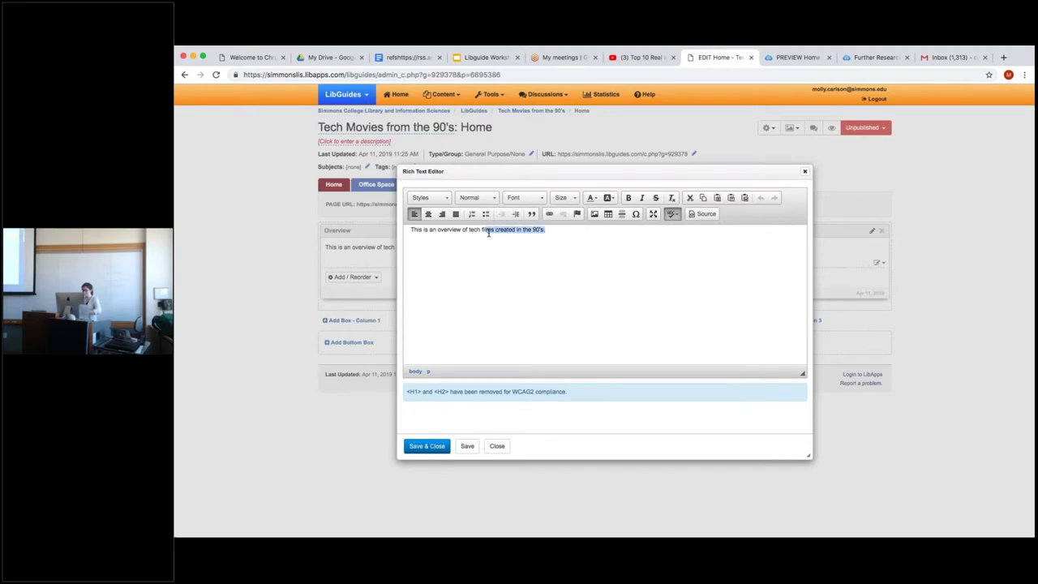
click(804, 171)
click(878, 265)
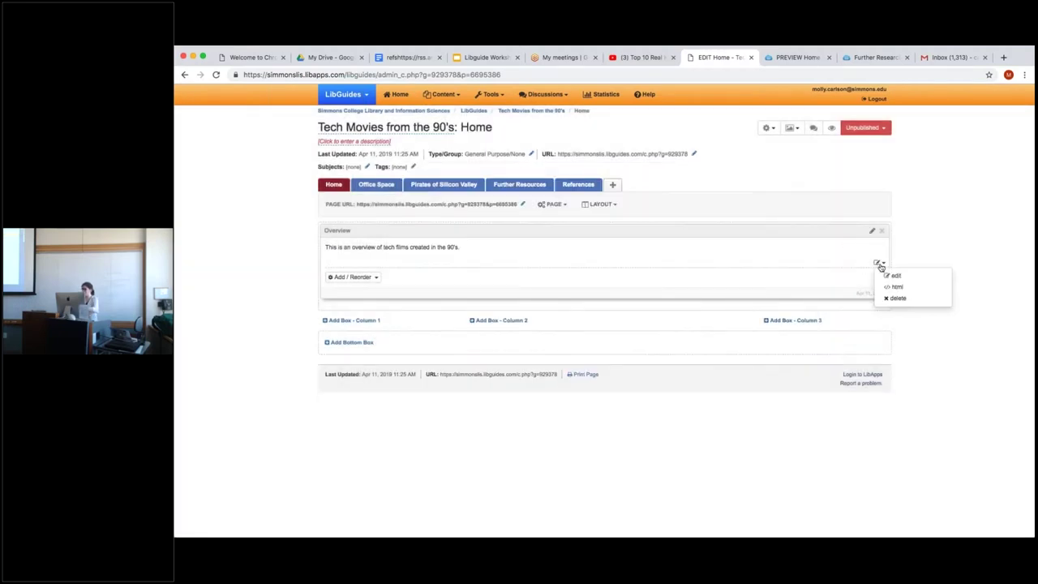
click(895, 286)
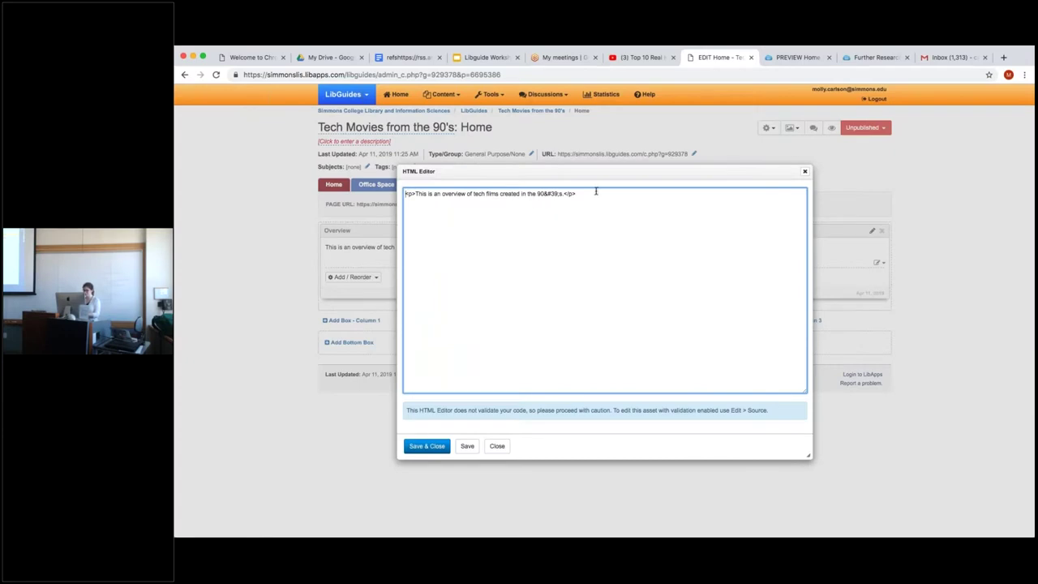
click(408, 193)
key(Return)
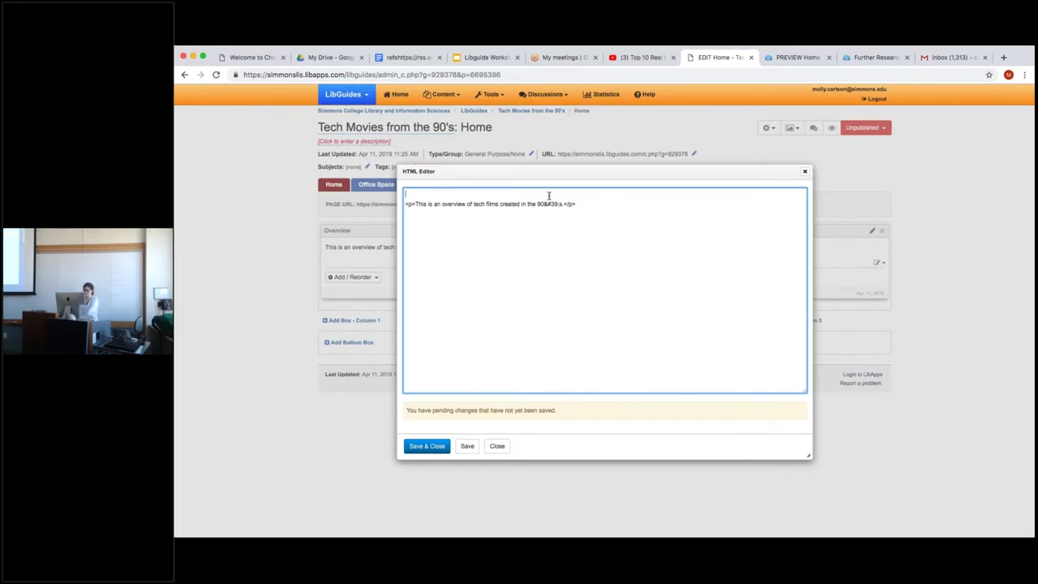
key(BackSpace)
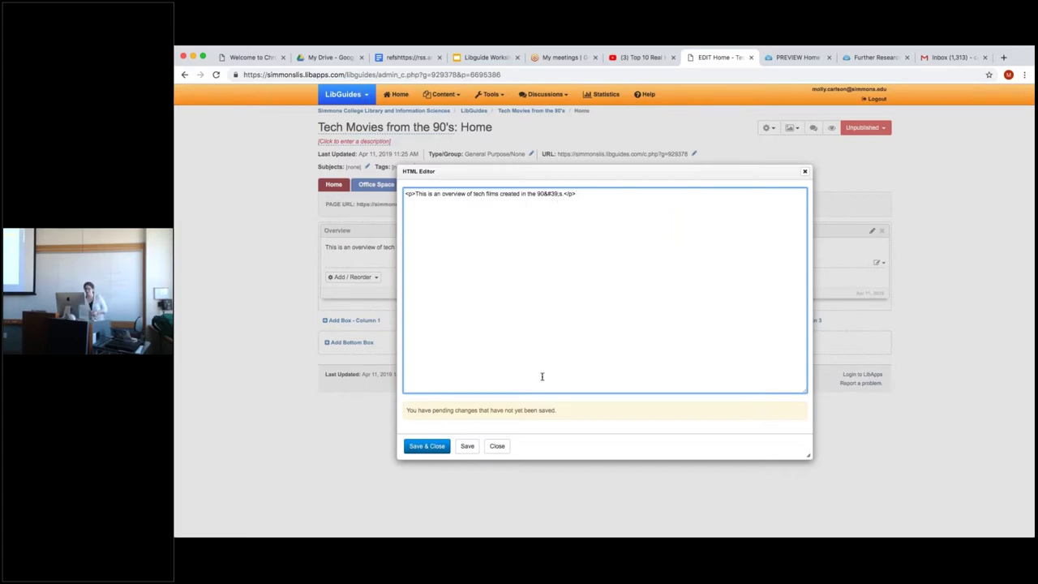
click(428, 447)
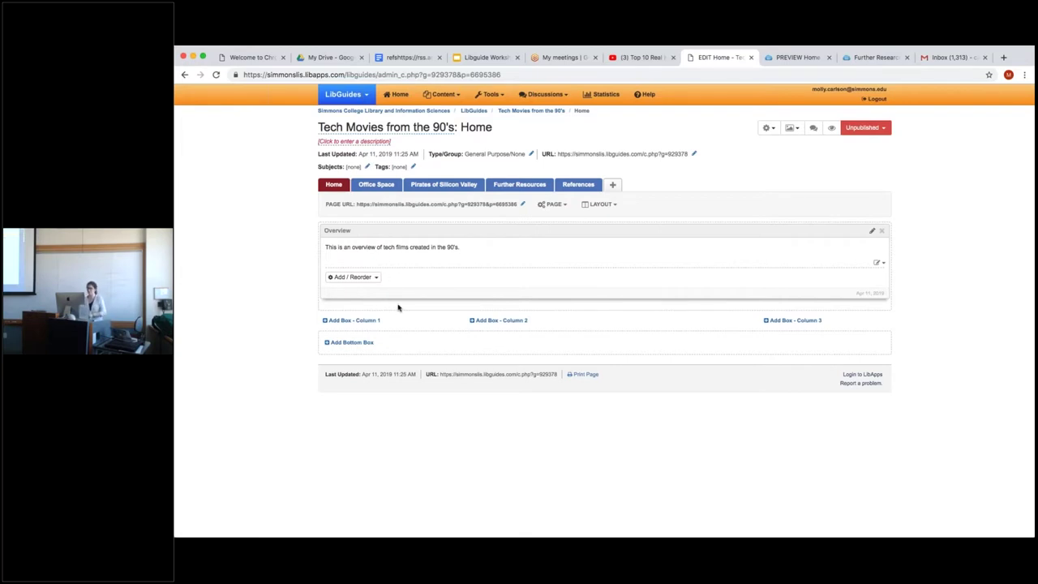
- Add a 'Media Box' in column 1 and an 'RSS' box in column 2
click(362, 323)
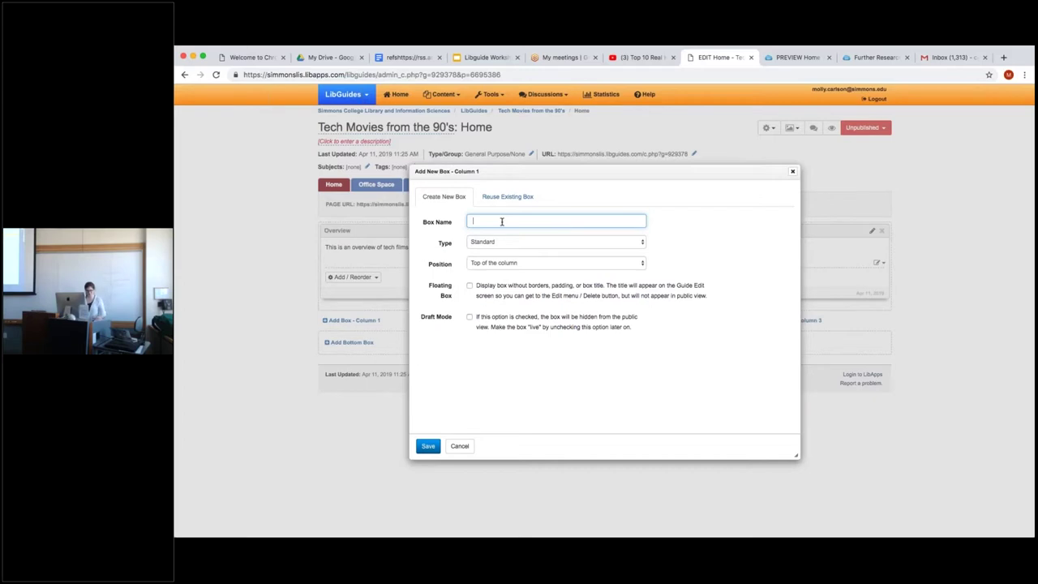
text(E)
key(BackSpace)
key(BackSpace)
text(Media)
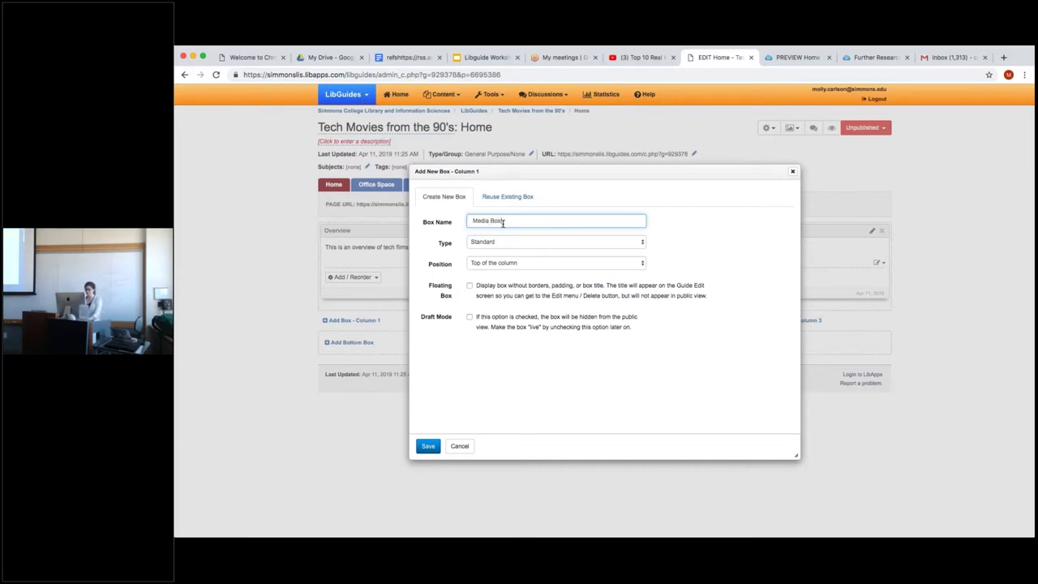
text( Box)
click(428, 446)
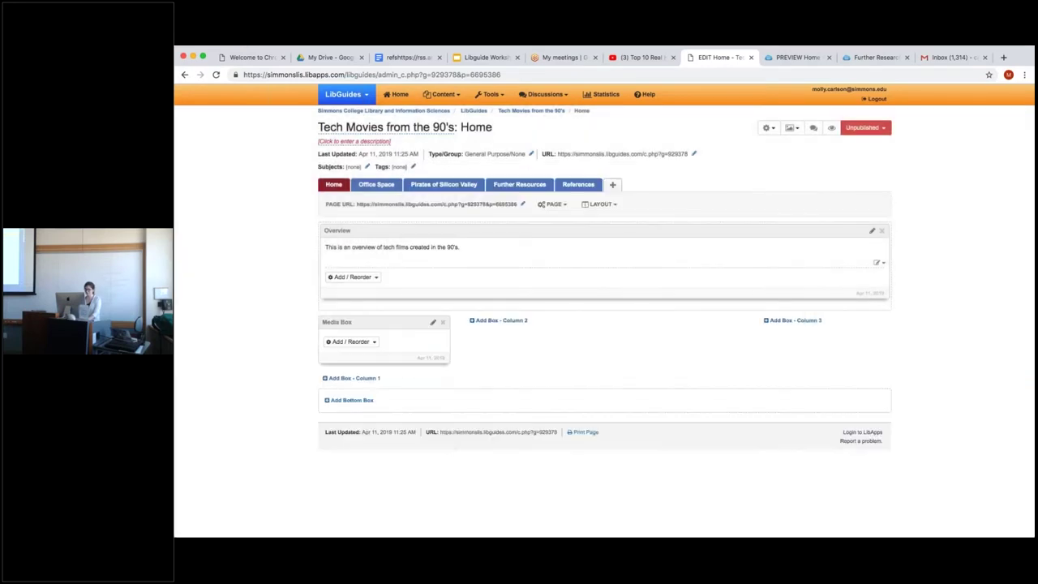
click(501, 320)
text(RSS Box)
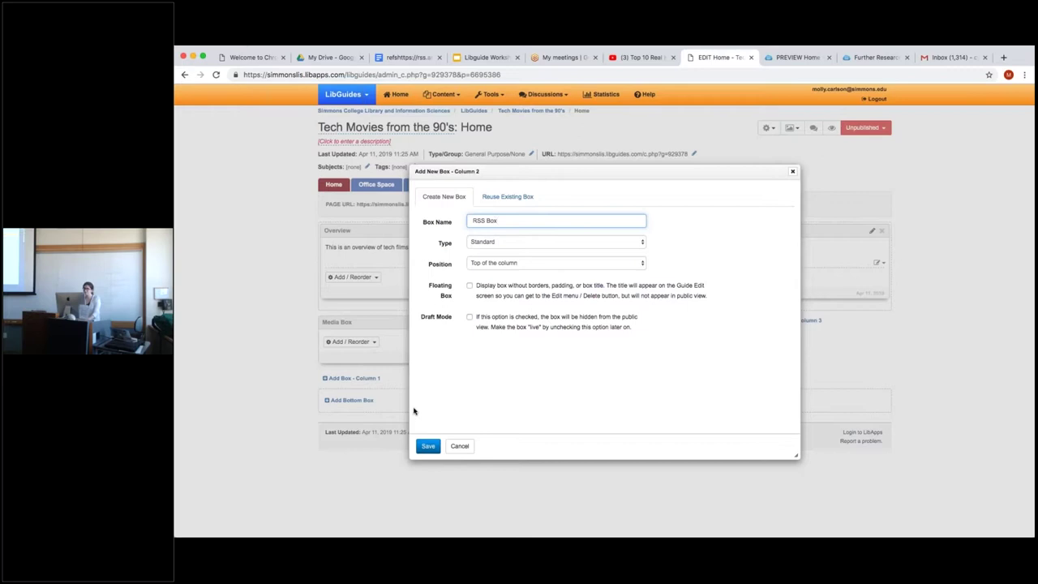
click(430, 445)
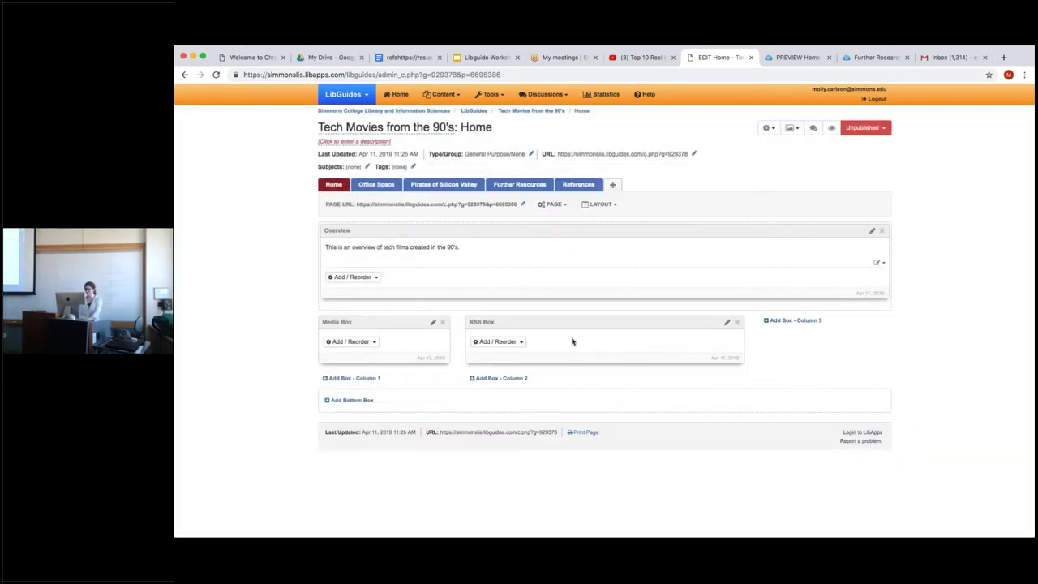
- Delete the Media Box, confirming the irreversible removal
click(442, 323)
click(422, 422)
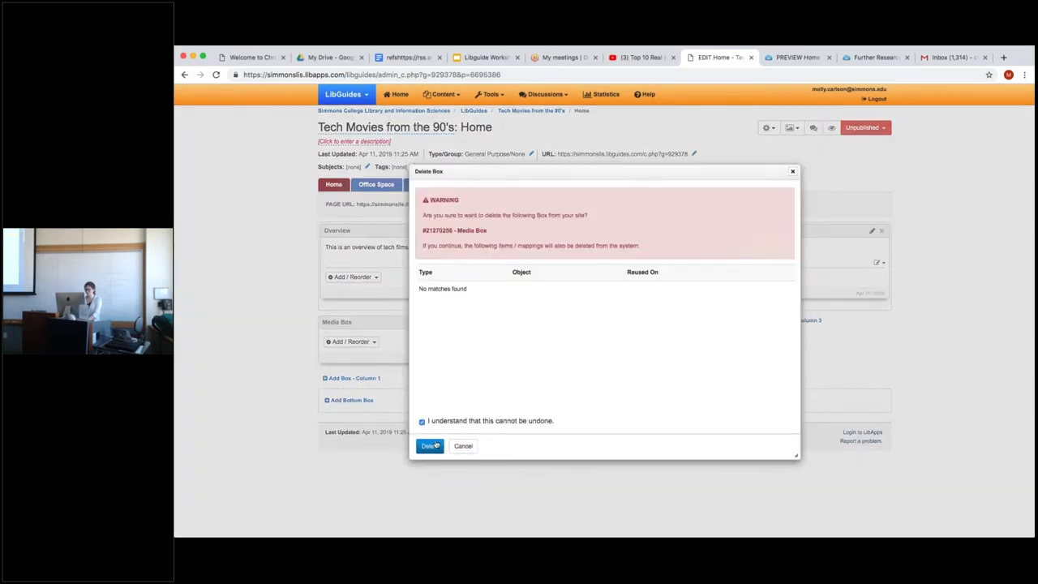
click(430, 446)
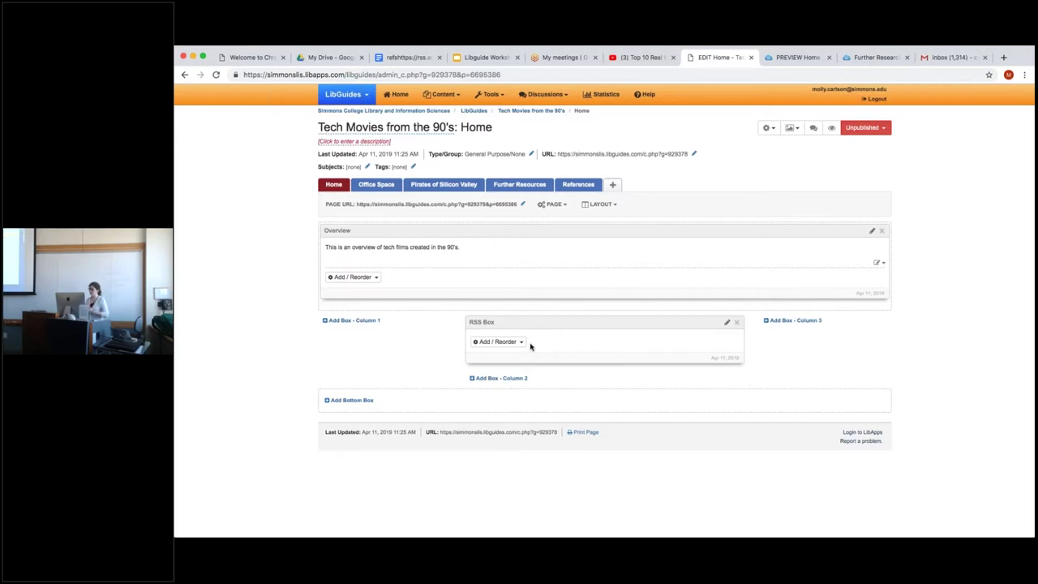
- Add a media widget named "90's Devices" to the RSS Box, pending its YouTube embed code
click(521, 342)
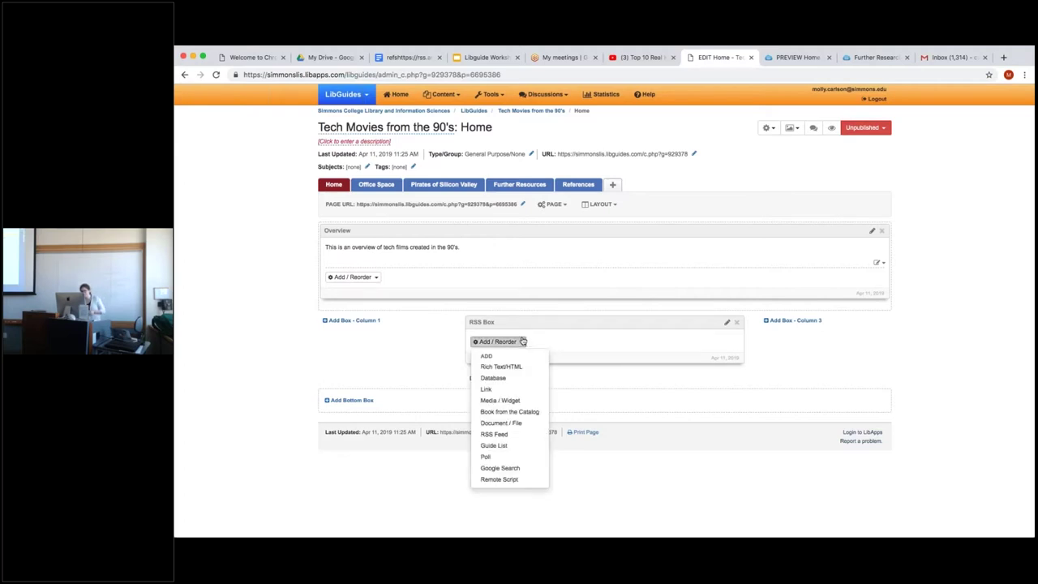
click(517, 400)
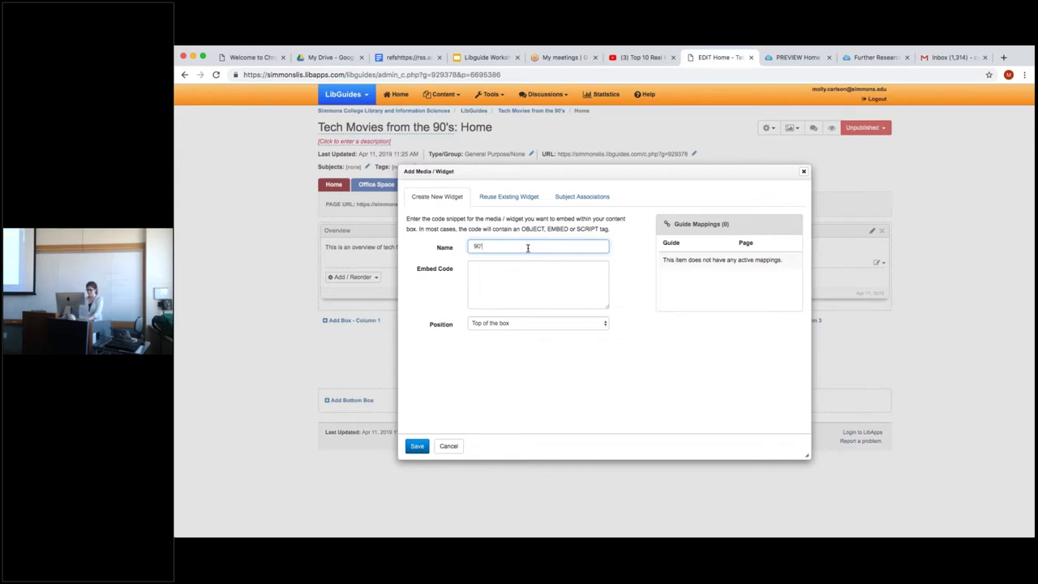
text(vice)
click(549, 277)
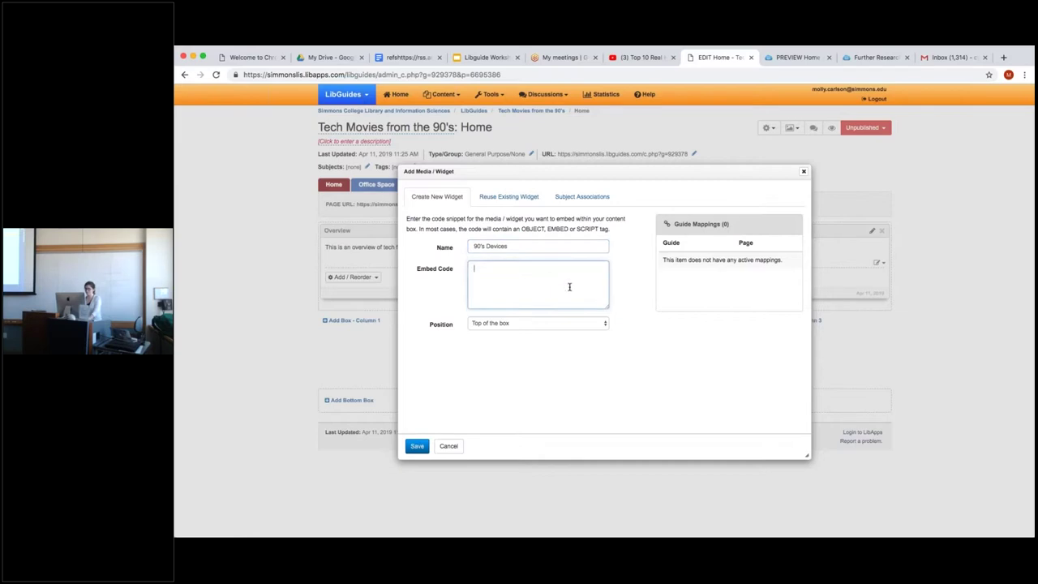
click(645, 57)
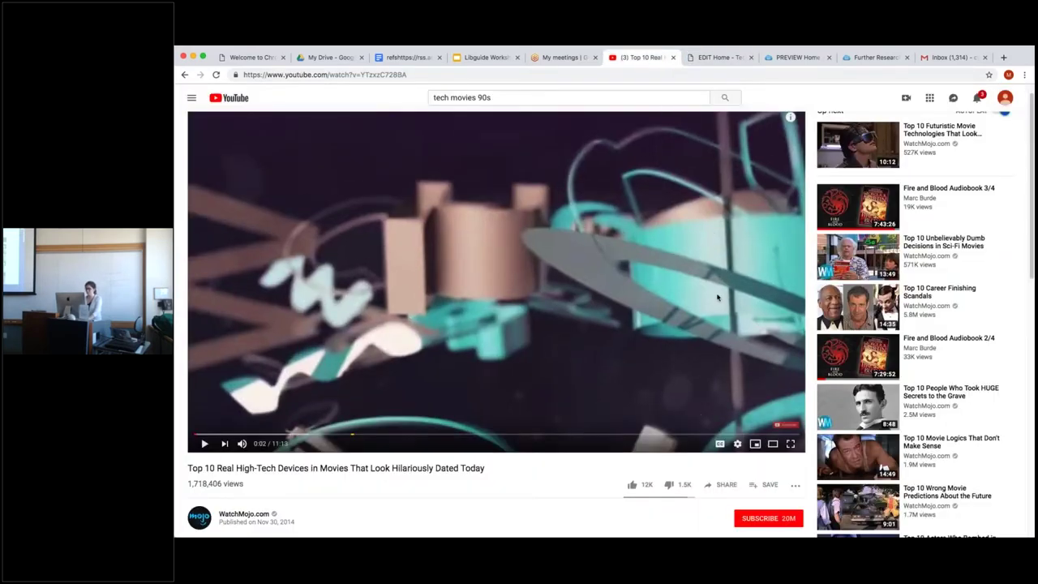
- Copy the YouTube video's iframe code from Share > Embed
click(726, 486)
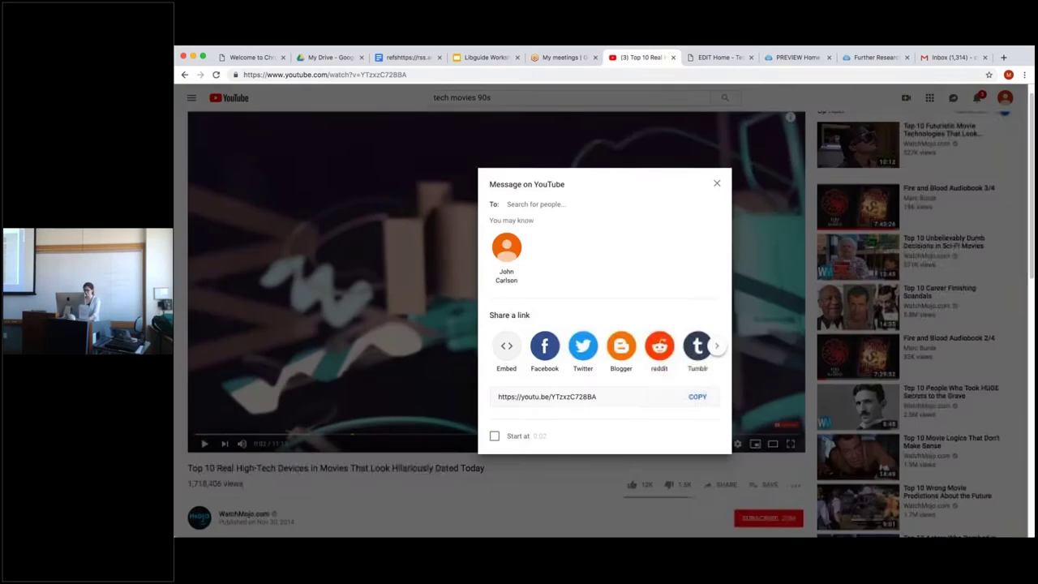
click(509, 348)
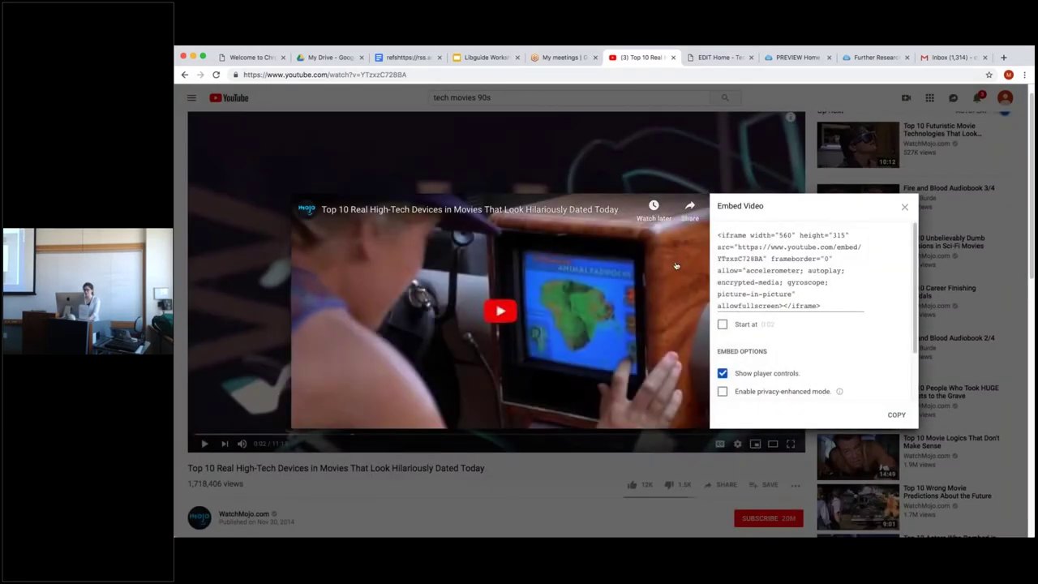
drag(716, 235, 826, 304)
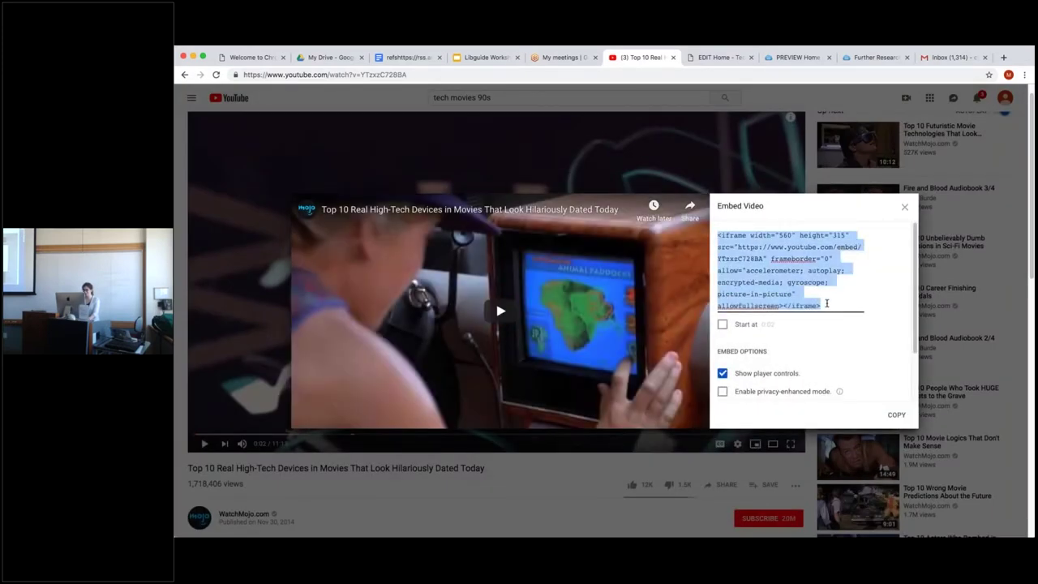
key(ctrl+c)
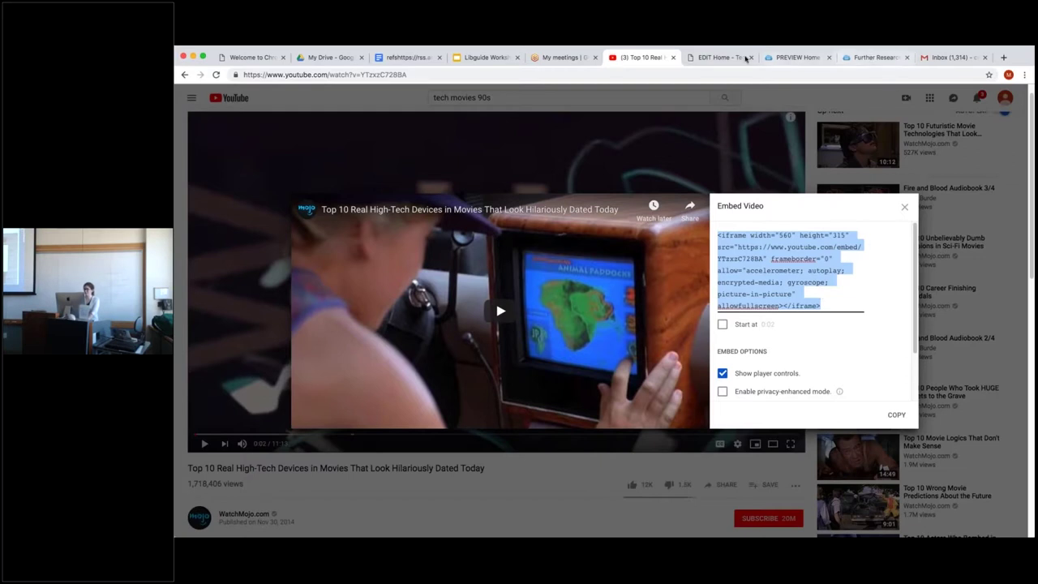
click(718, 58)
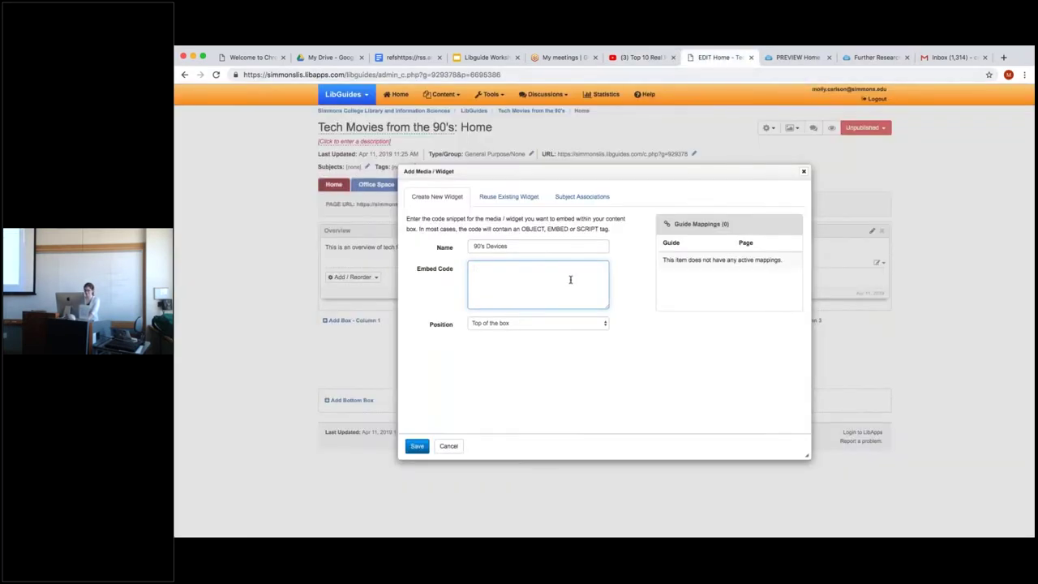
- Paste the iframe code into the 90's Devices widget and save it
key(ctrl+v)
click(415, 446)
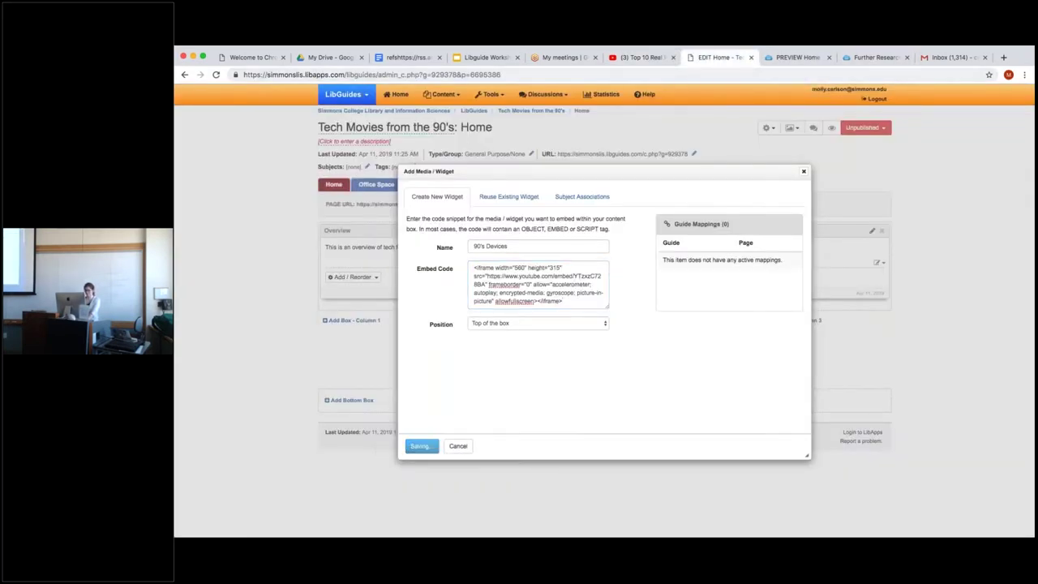
scroll(385, 444, down, 3)
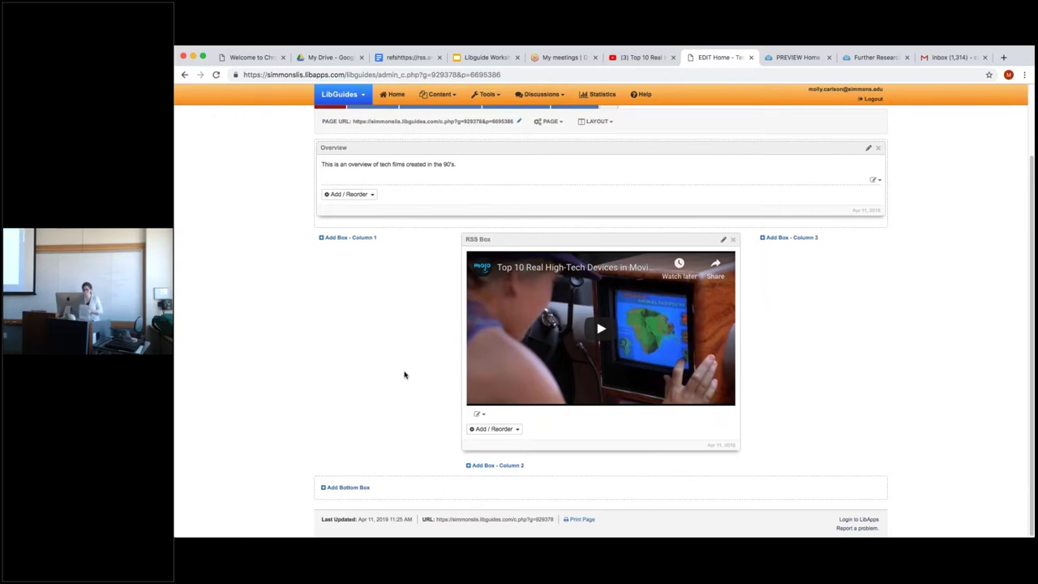
- Start a new RSS Box link named 'Pirates of Silicon Valley Trailer'
click(517, 432)
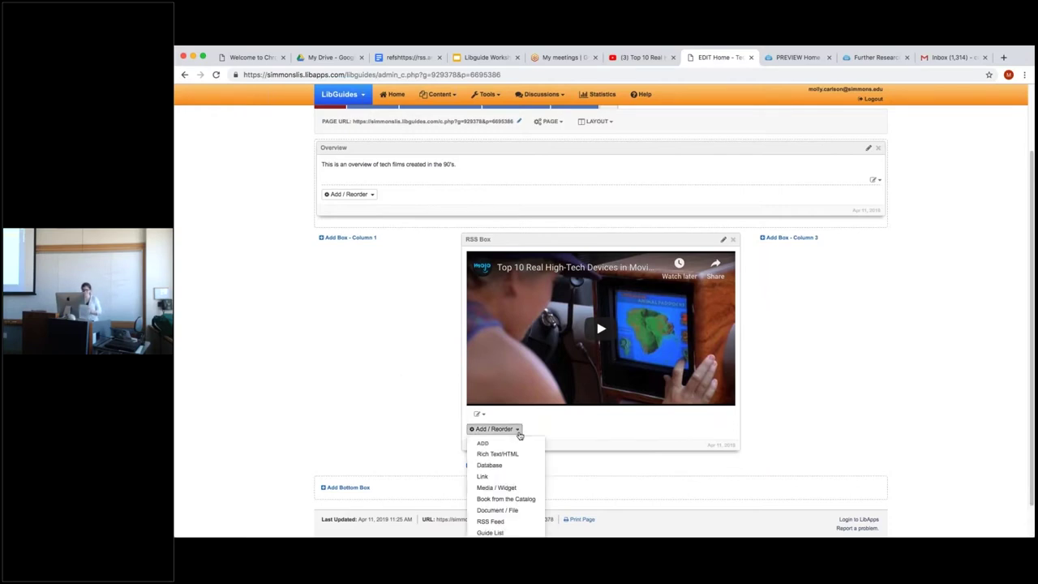
scroll(449, 433, down, 1)
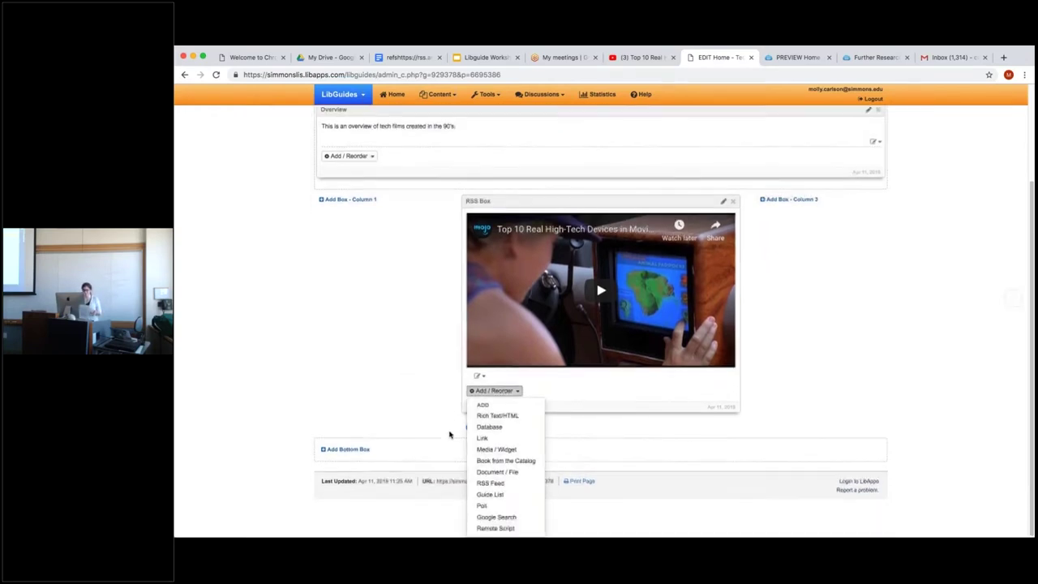
click(491, 438)
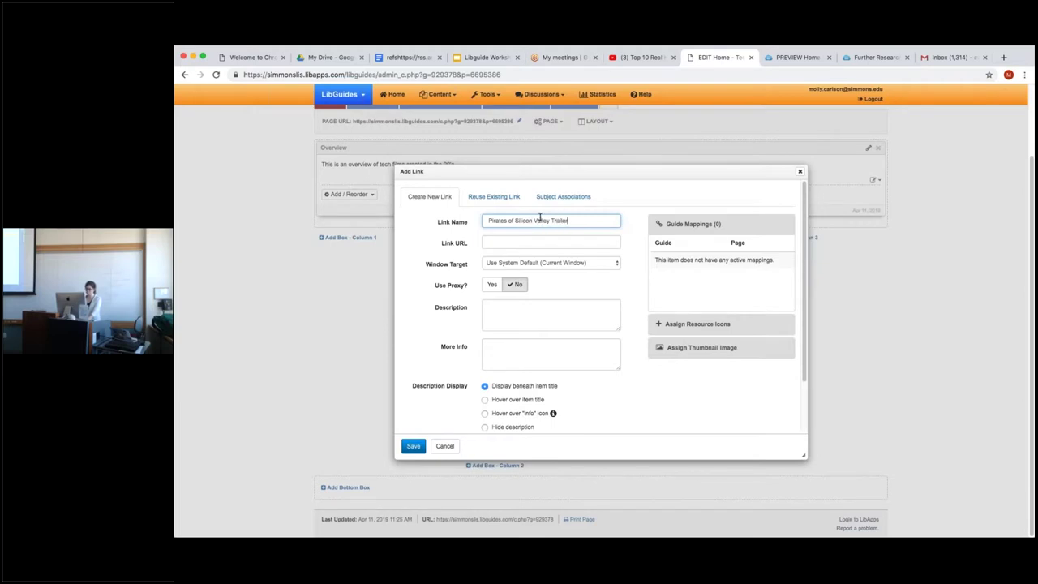
click(642, 57)
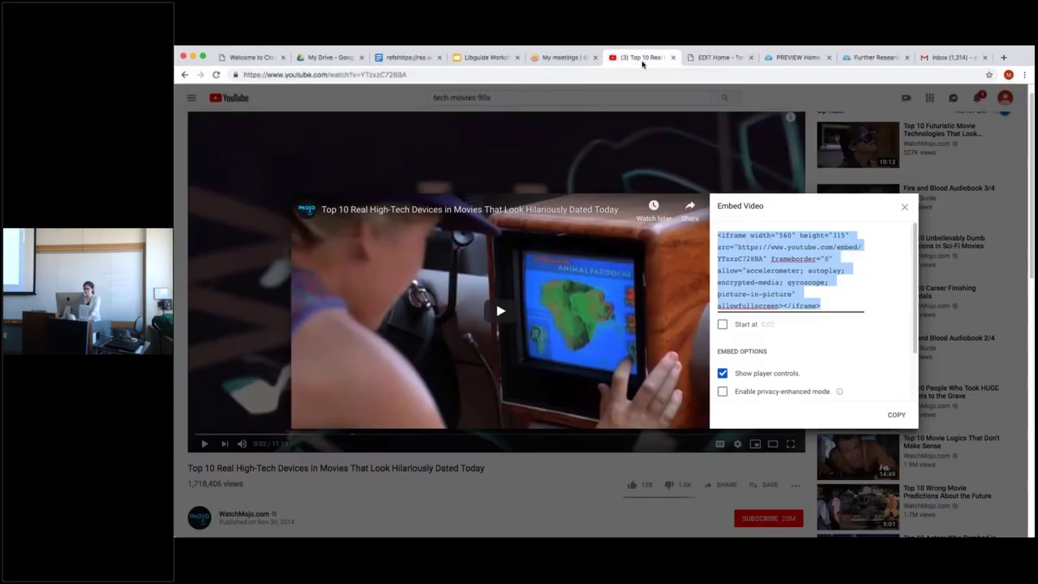
- Search YouTube for Pirates of Silicon Valley
click(901, 208)
drag(502, 97, 381, 97)
text(pirates of silico va)
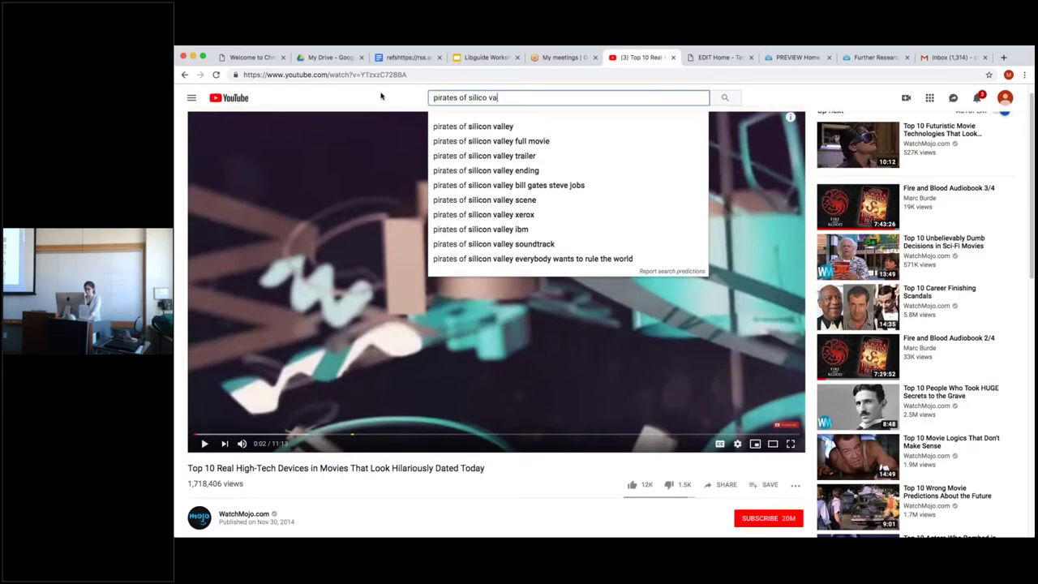
text(lley)
key(Return)
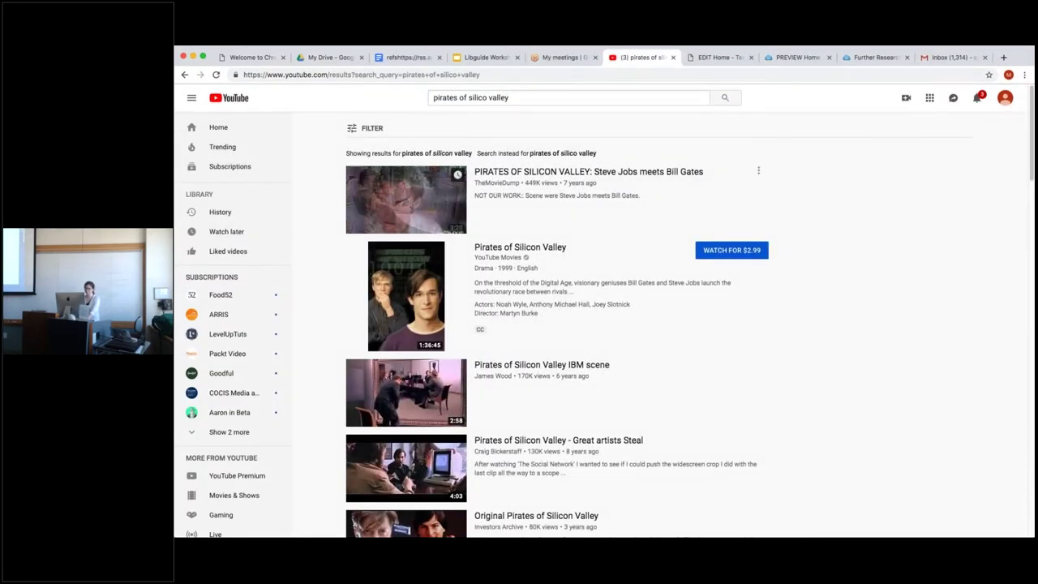
drag(474, 172, 704, 172)
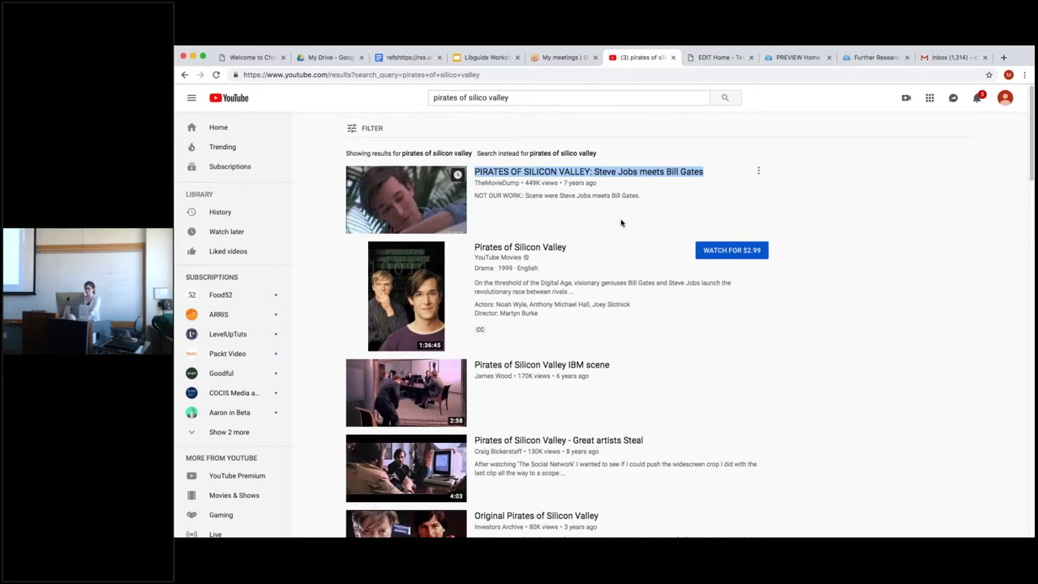
click(865, 229)
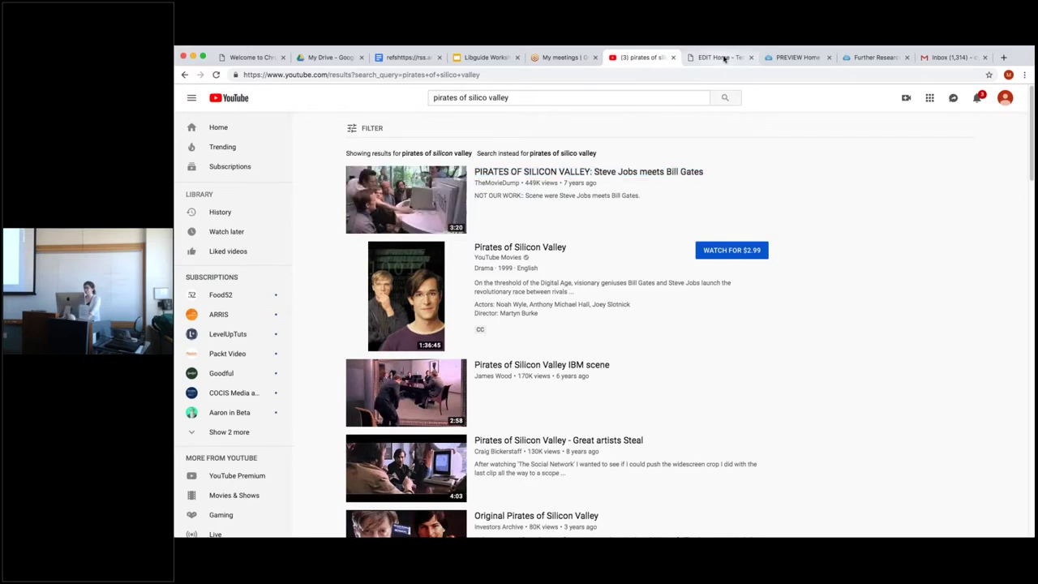
- Paste the YouTube video address into the link's Link URL field
click(721, 57)
click(537, 242)
key(super+v)
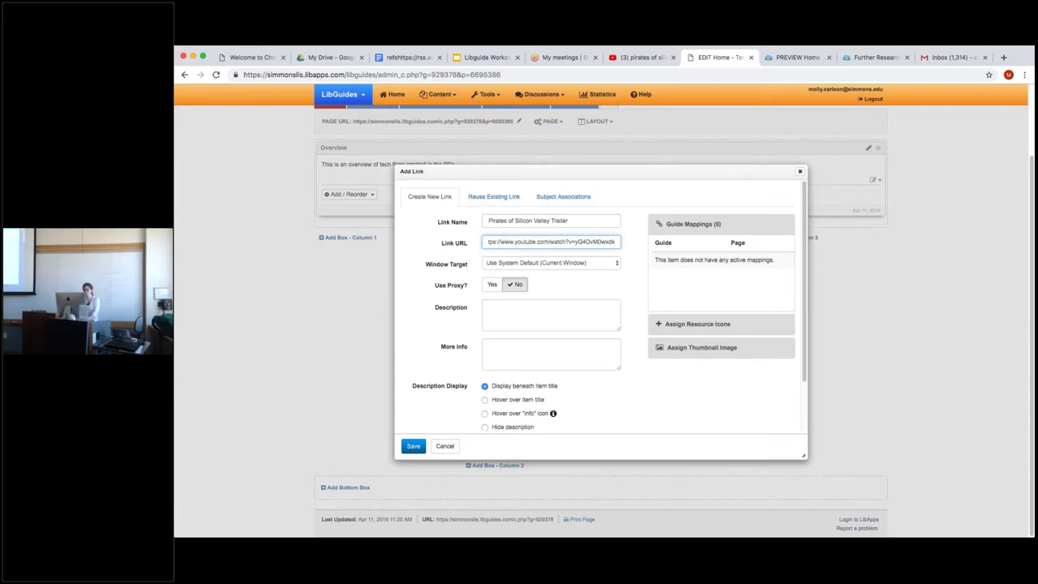
- Give the link a description shown on hover over an info icon
click(510, 307)
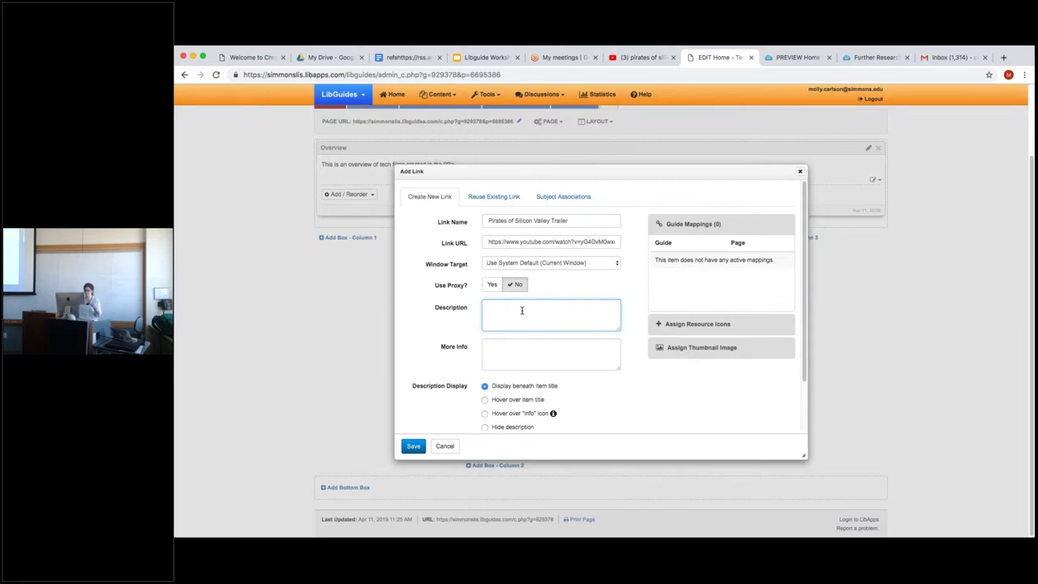
key(Tab)
click(515, 312)
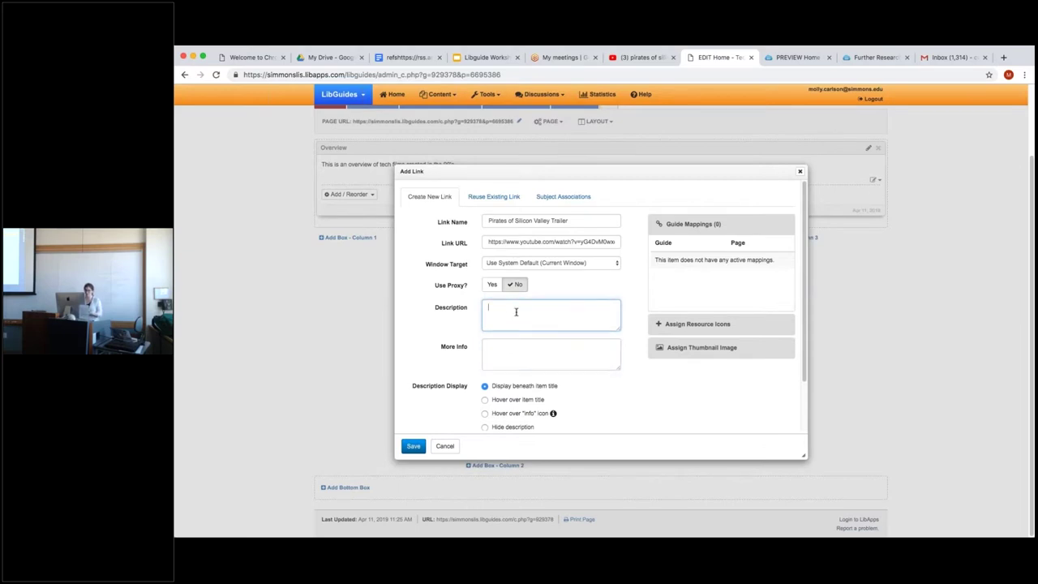
scroll(454, 404, down, 1)
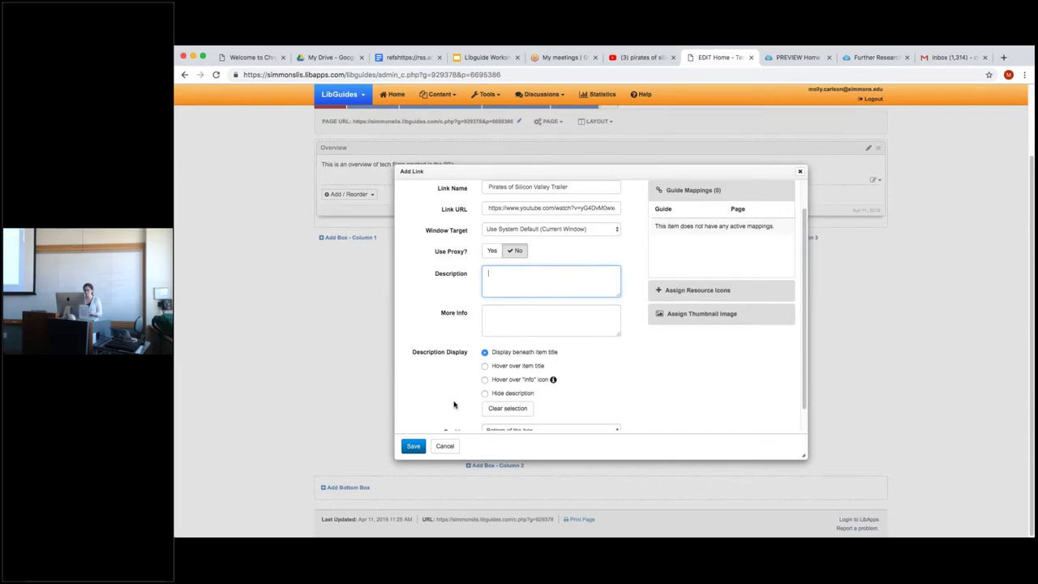
scroll(454, 404, down, 1)
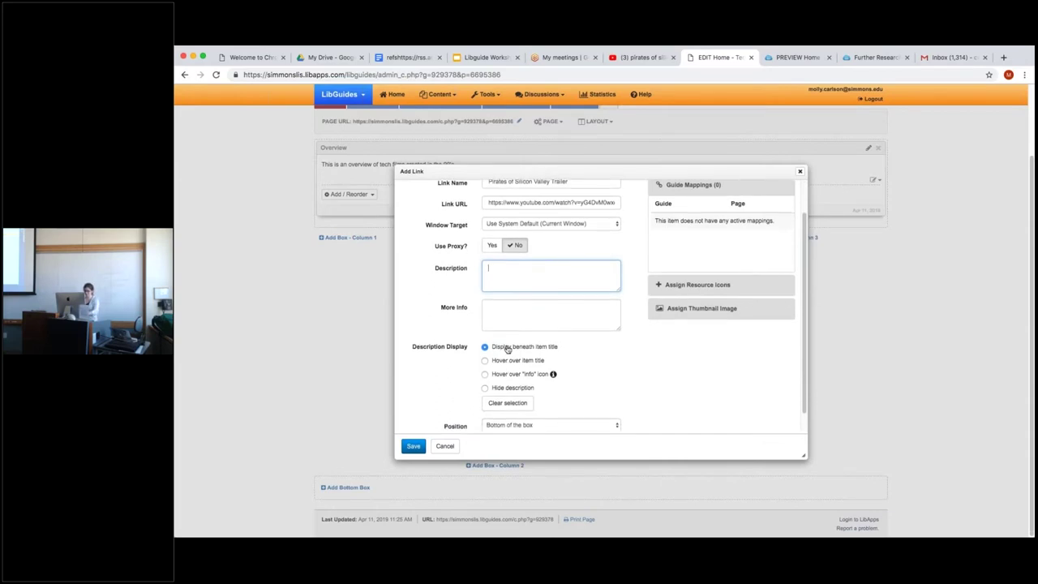
click(485, 375)
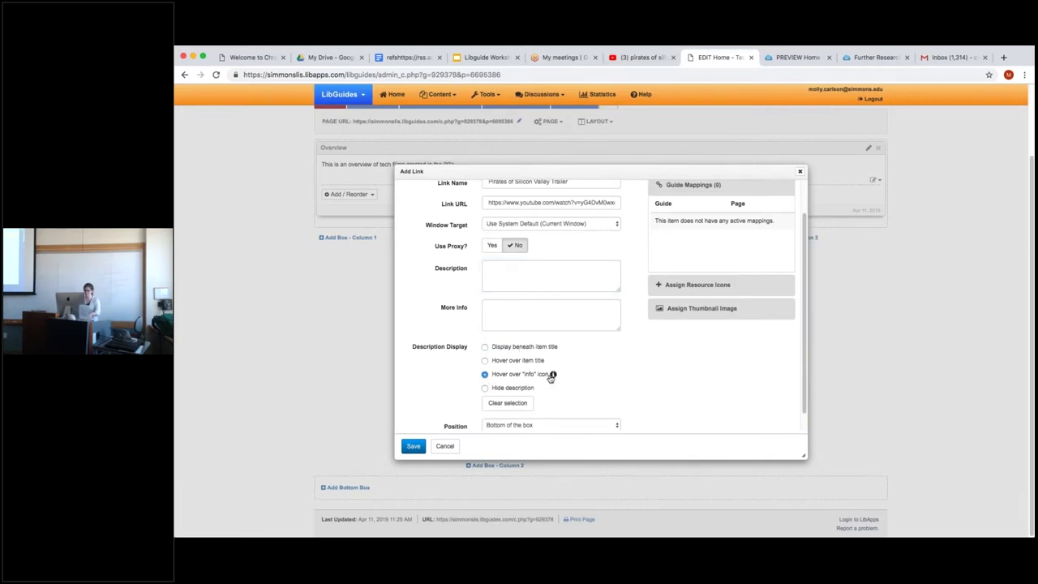
click(542, 275)
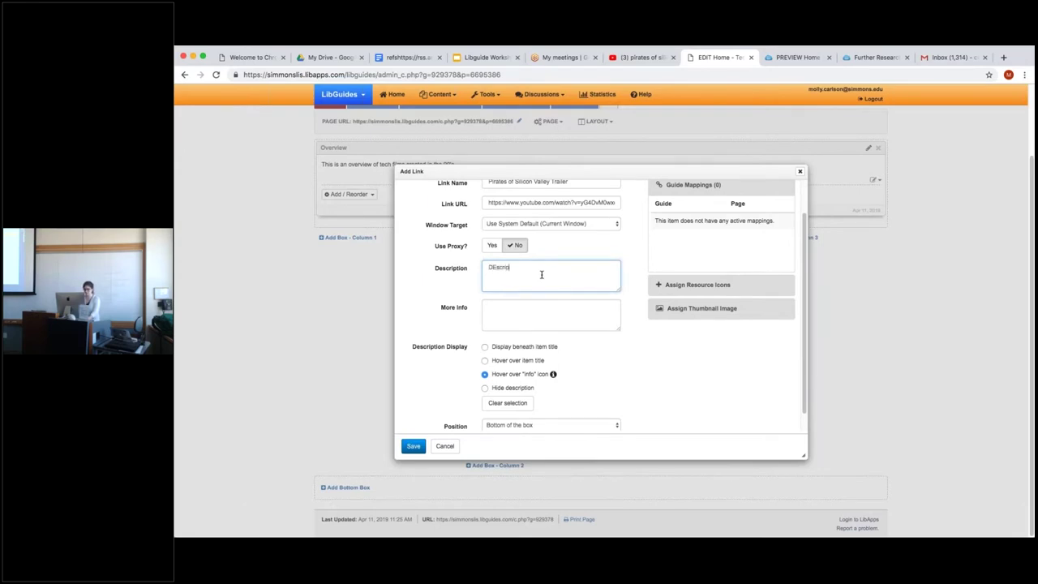
double_click(497, 268)
text(Description)
- Position the link after 90's Devices and save it
scroll(452, 362, down, 1)
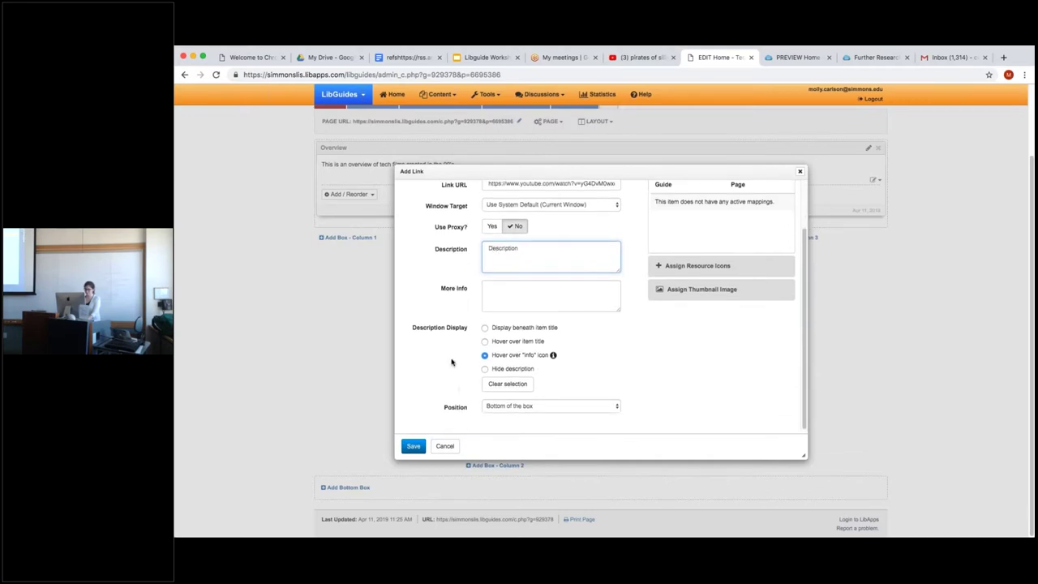
click(500, 409)
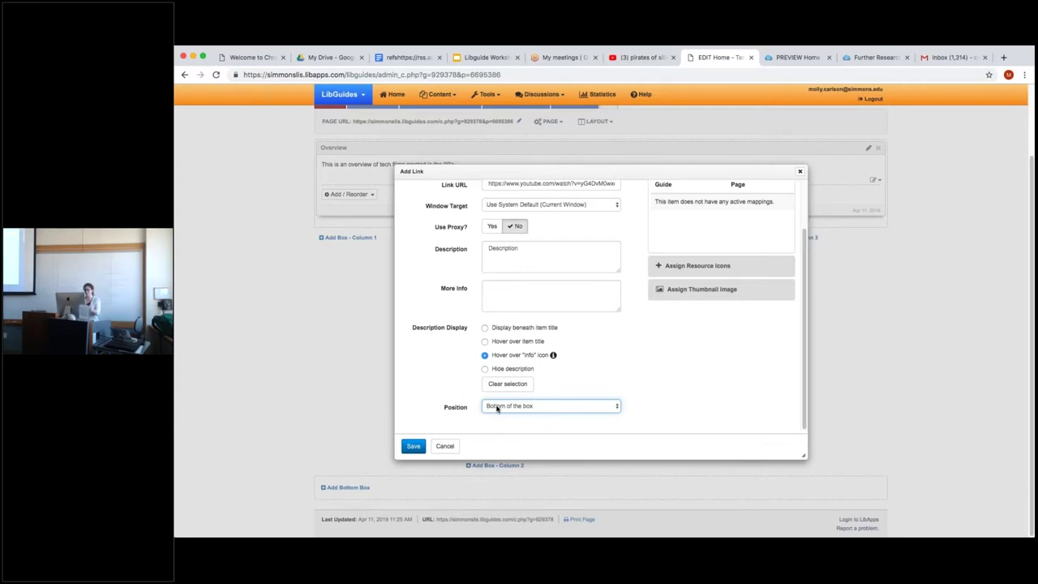
key(a)
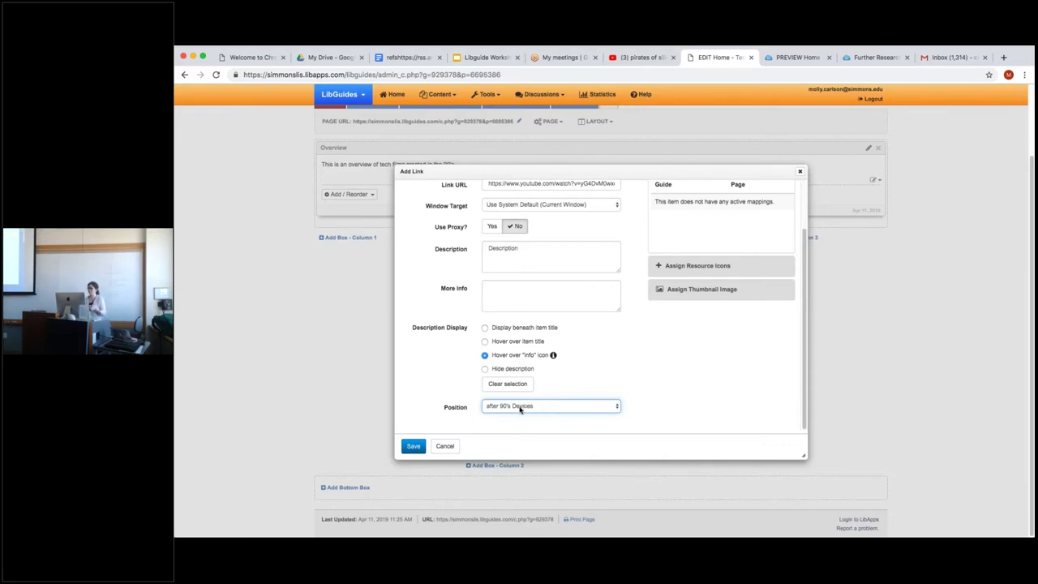
click(413, 447)
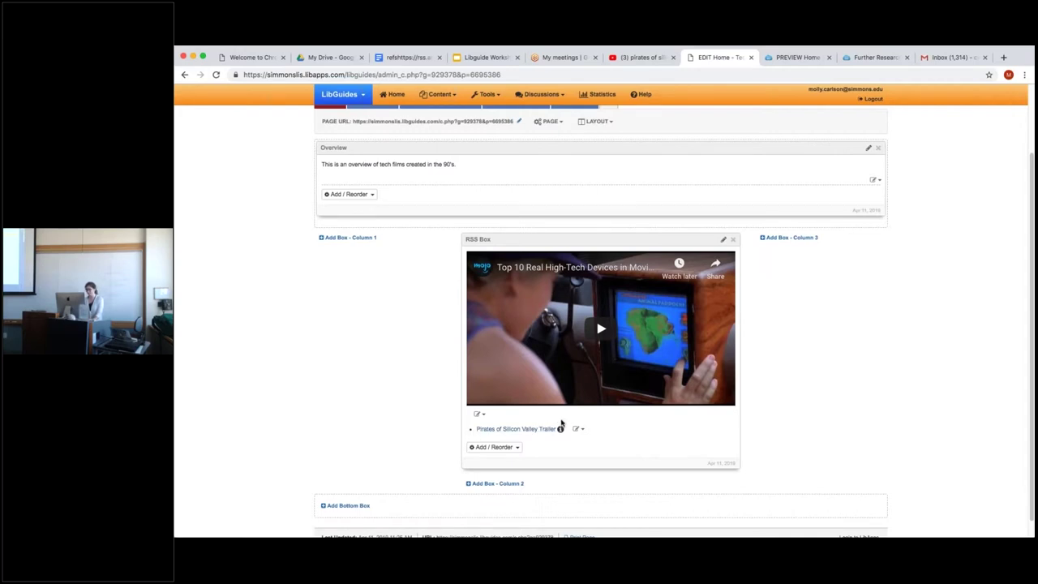
- Open a blank Add Book from the Catalog form for the box
mouse_move(561, 429)
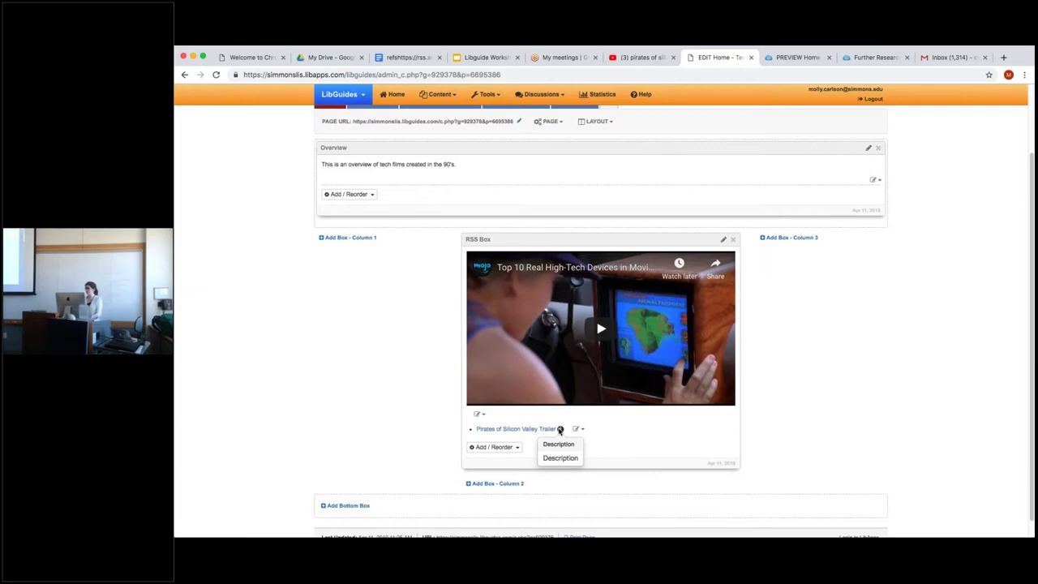
click(512, 448)
scroll(513, 453, down, 3)
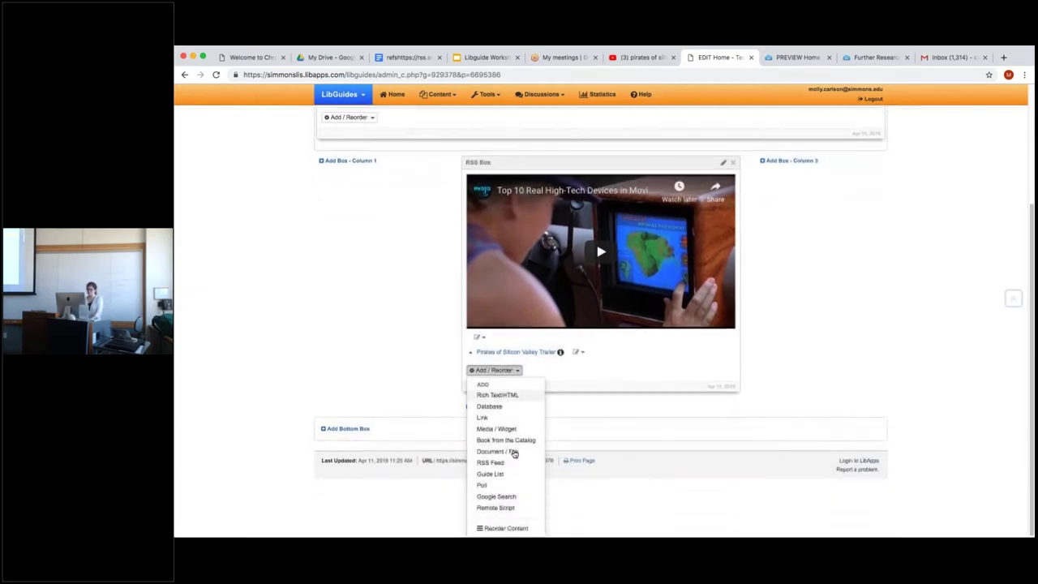
click(492, 440)
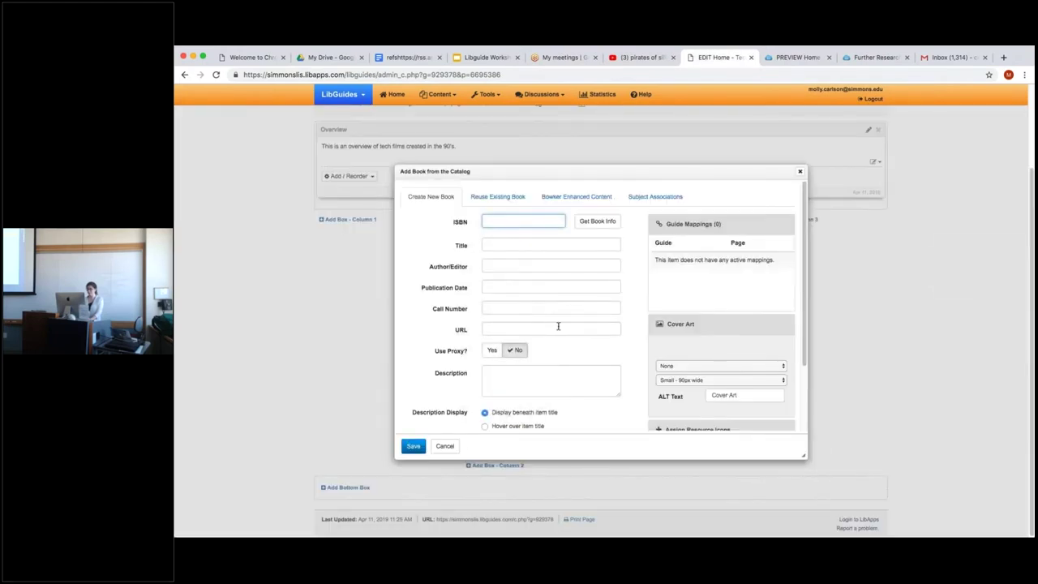
scroll(637, 313, down, 3)
scroll(639, 316, up, 3)
click(410, 56)
- Open the Amazon book link from the refs document and browse the product page
click(519, 227)
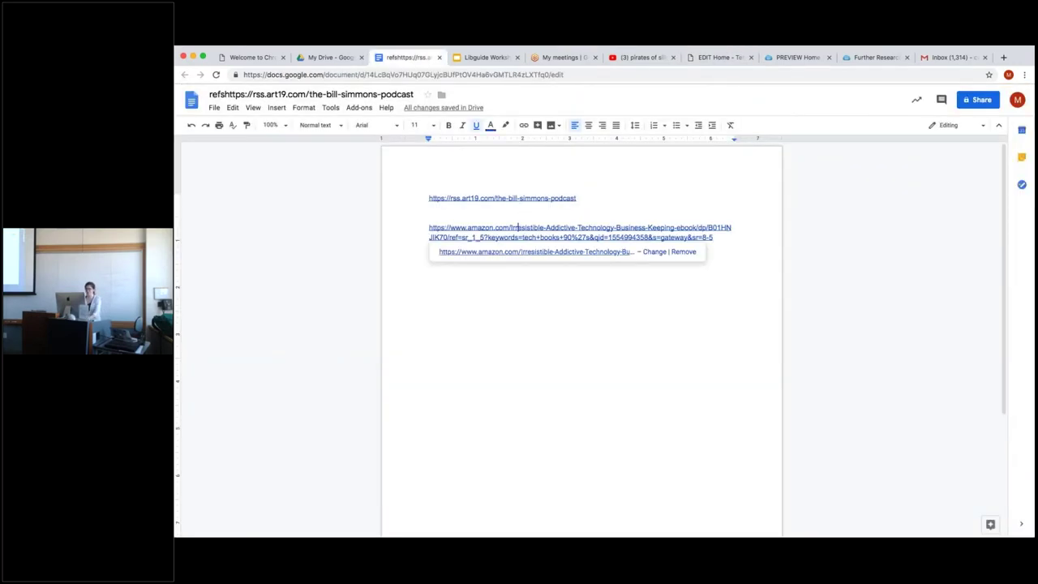
click(542, 252)
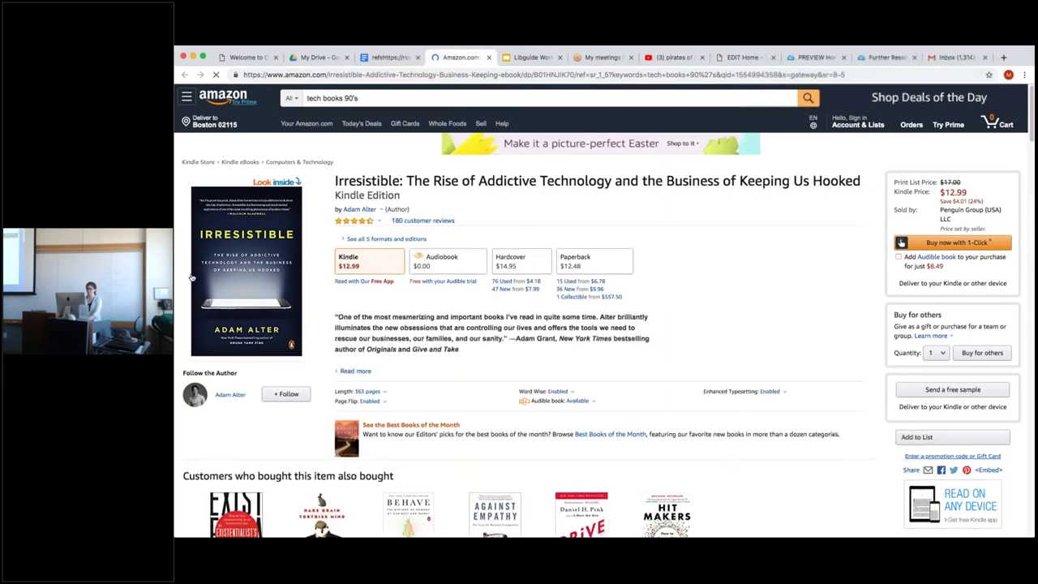
scroll(317, 292, down, 1)
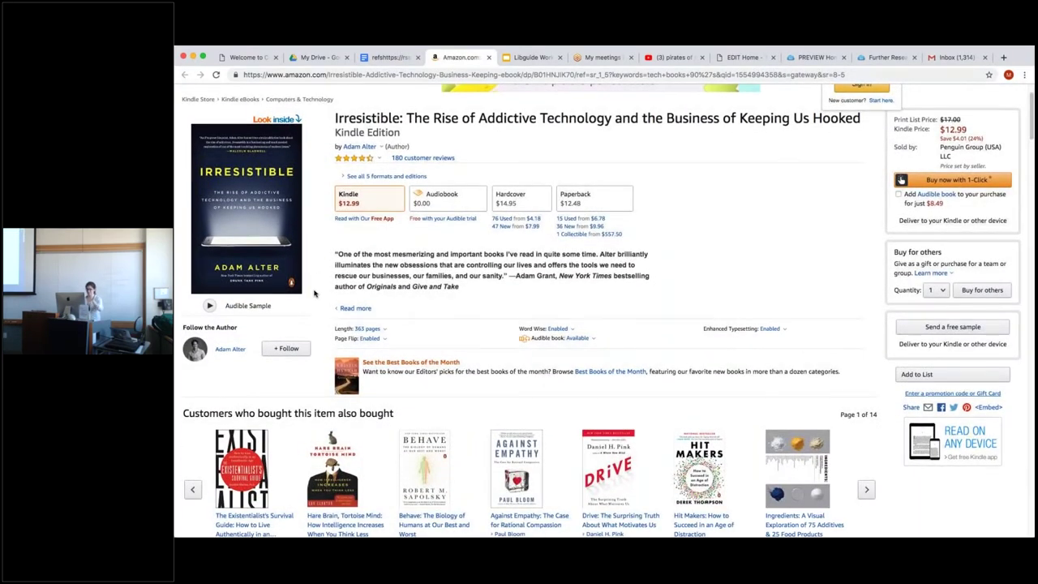
scroll(317, 294, down, 1)
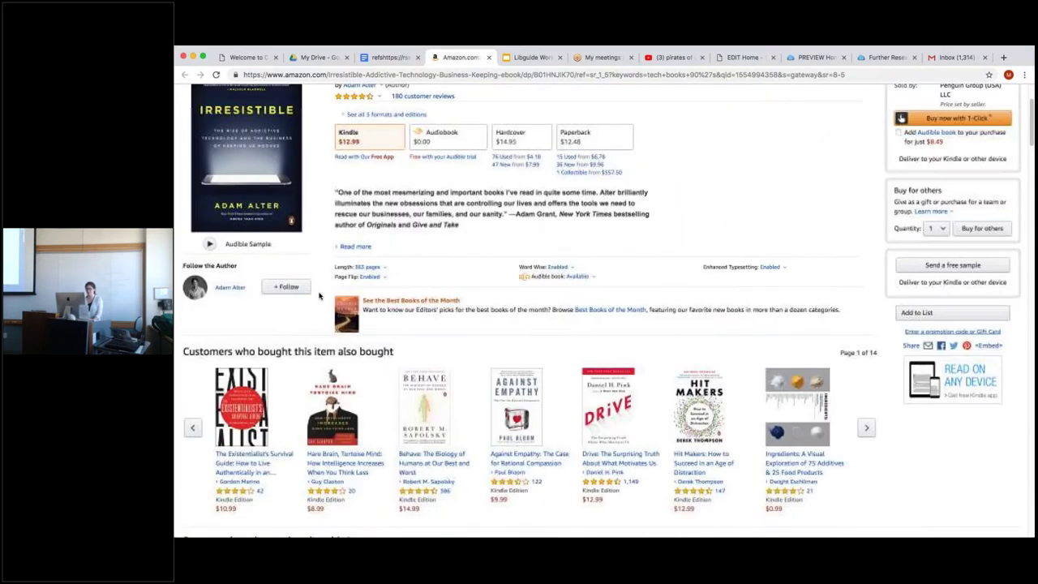
scroll(320, 294, up, 2)
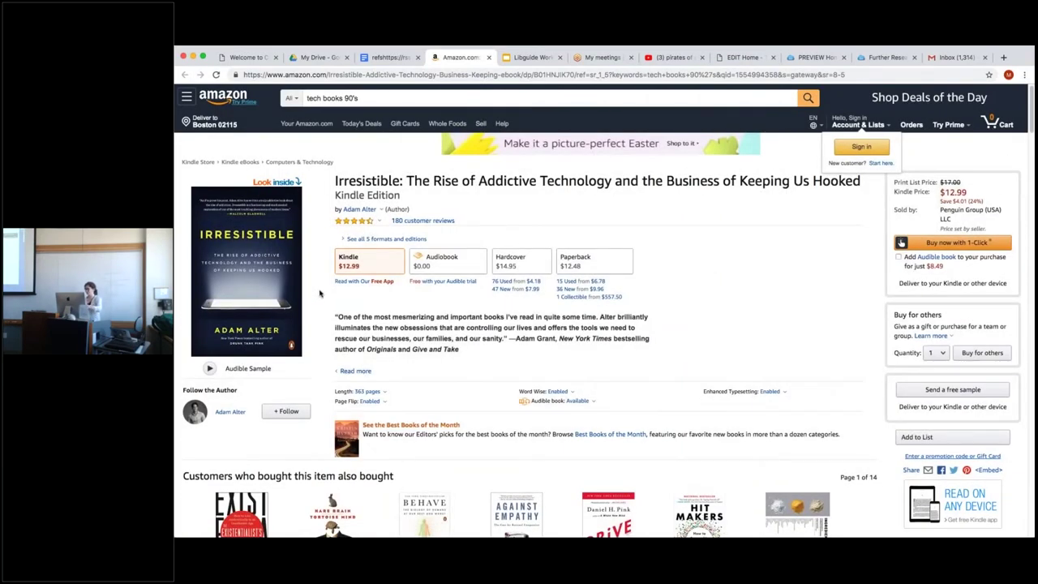
scroll(320, 294, down, 15)
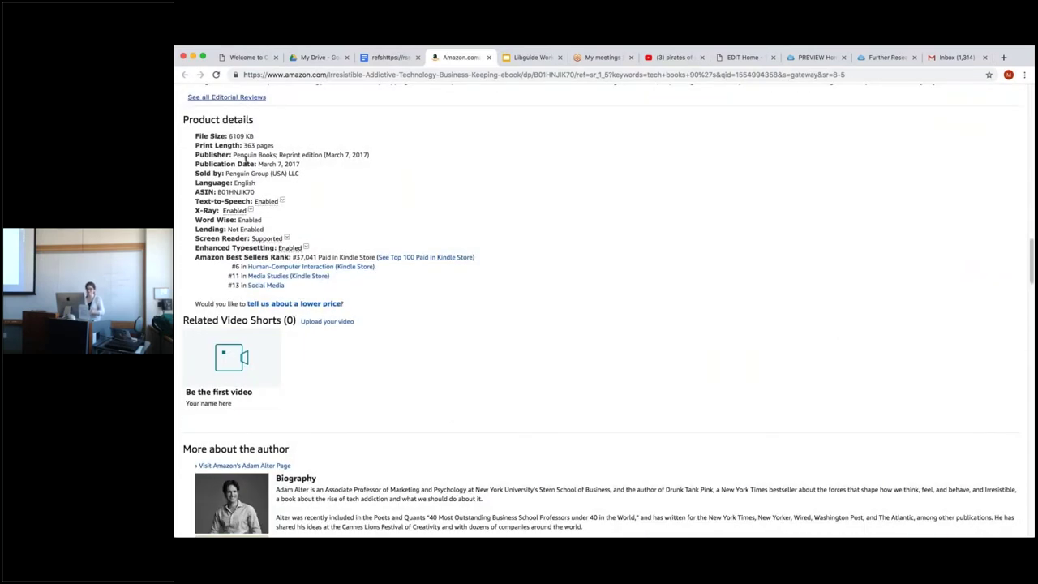
scroll(321, 233, down, 4)
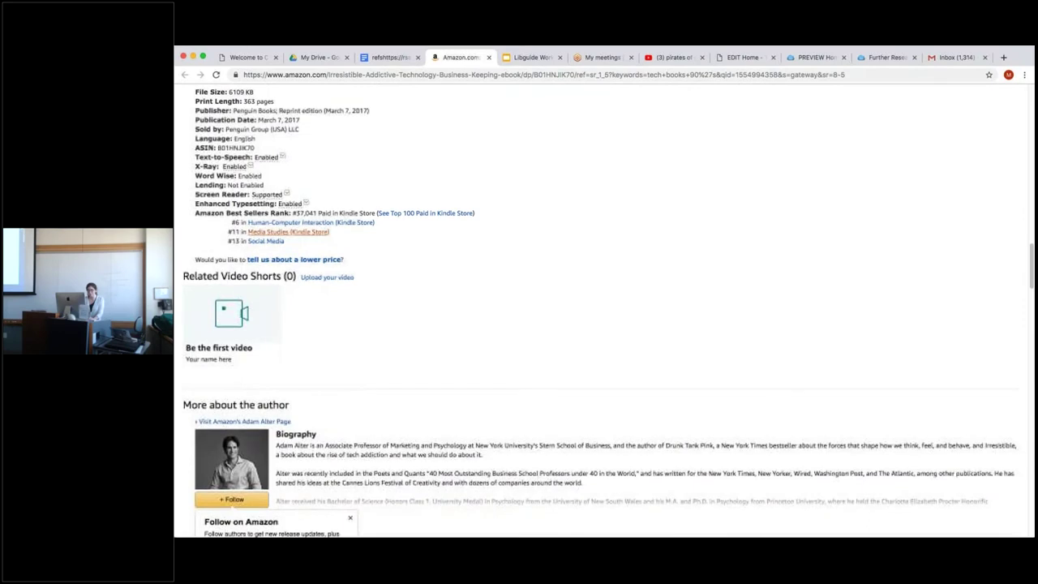
scroll(341, 235, down, 5)
scroll(346, 236, up, 10)
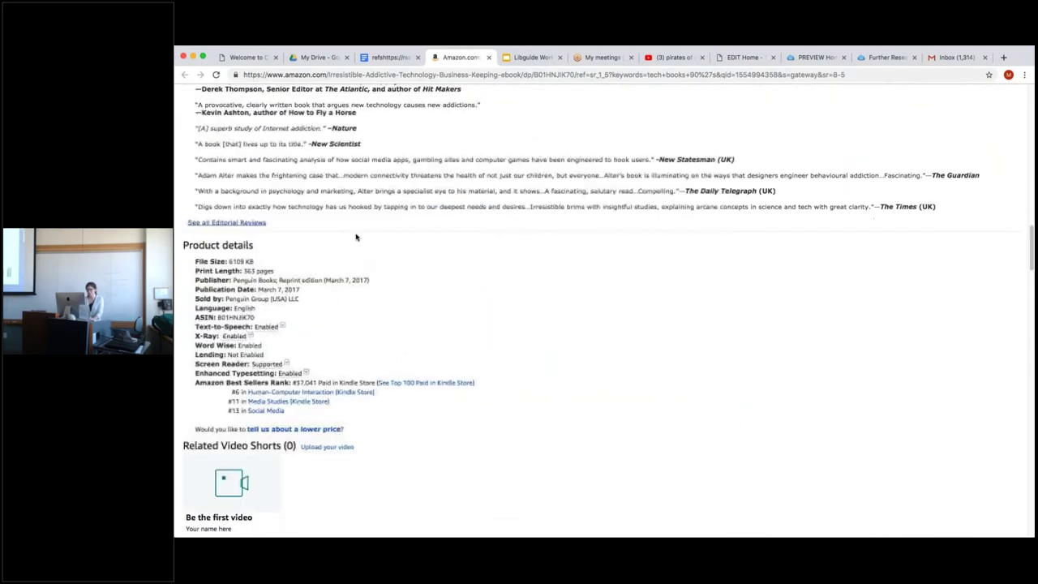
scroll(346, 236, up, 15)
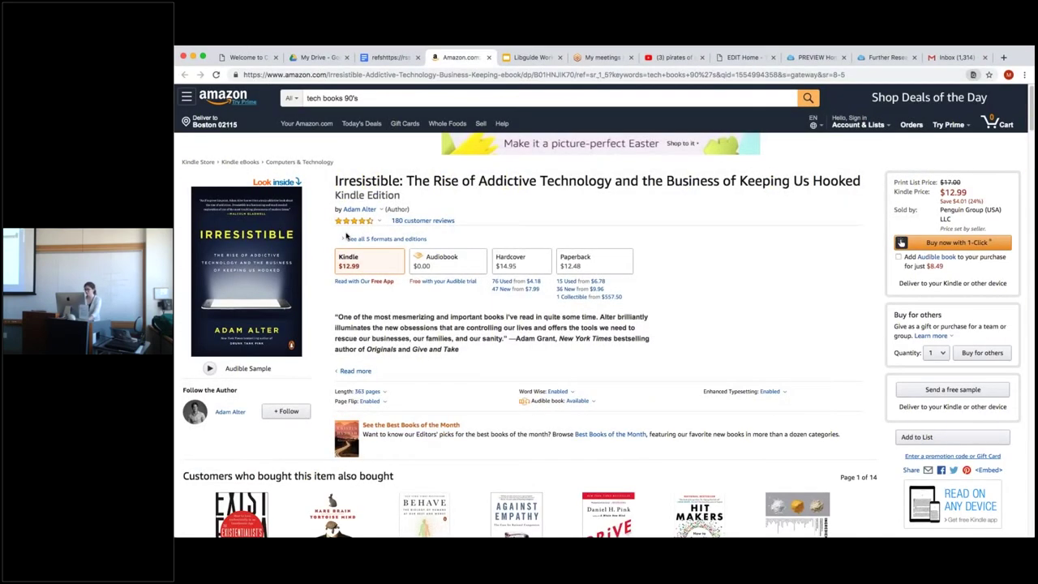
- Rerun the 'tech books 90's' Amazon search and look over Accessory to War
click(380, 99)
key(Return)
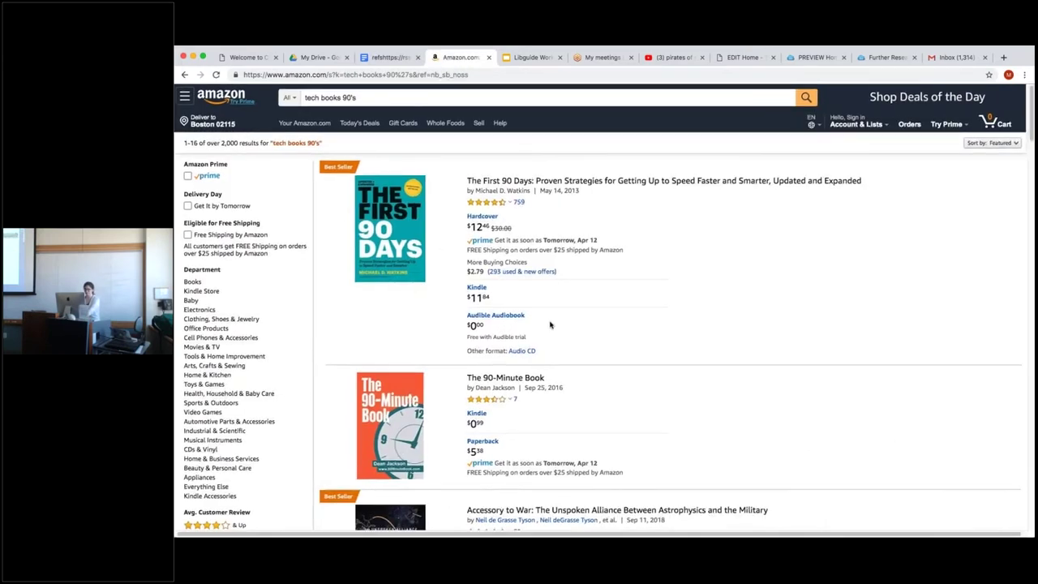
scroll(584, 324, down, 3)
click(577, 388)
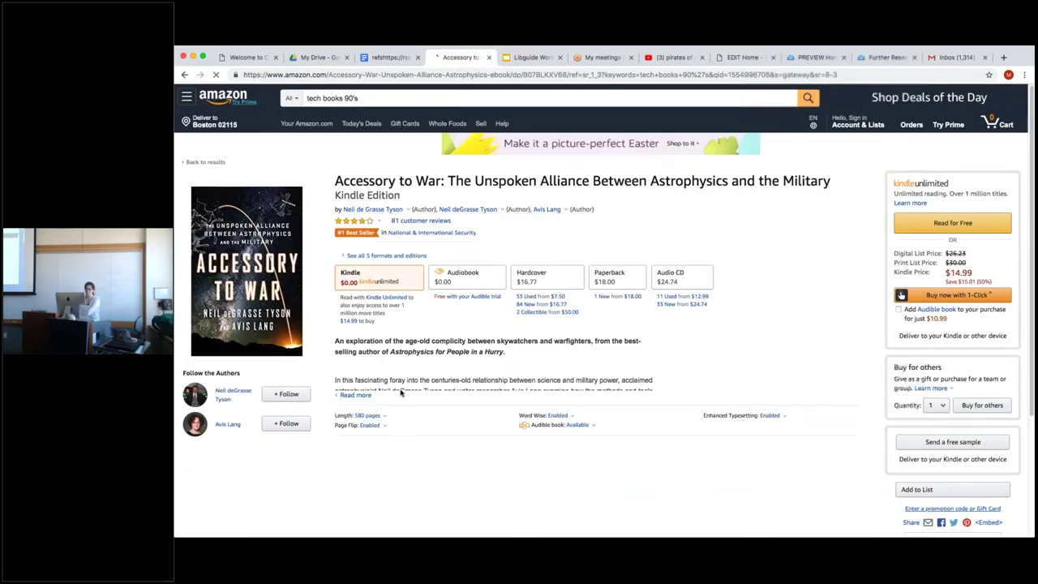
scroll(390, 390, down, 10)
scroll(390, 390, down, 8)
scroll(597, 308, up, 2)
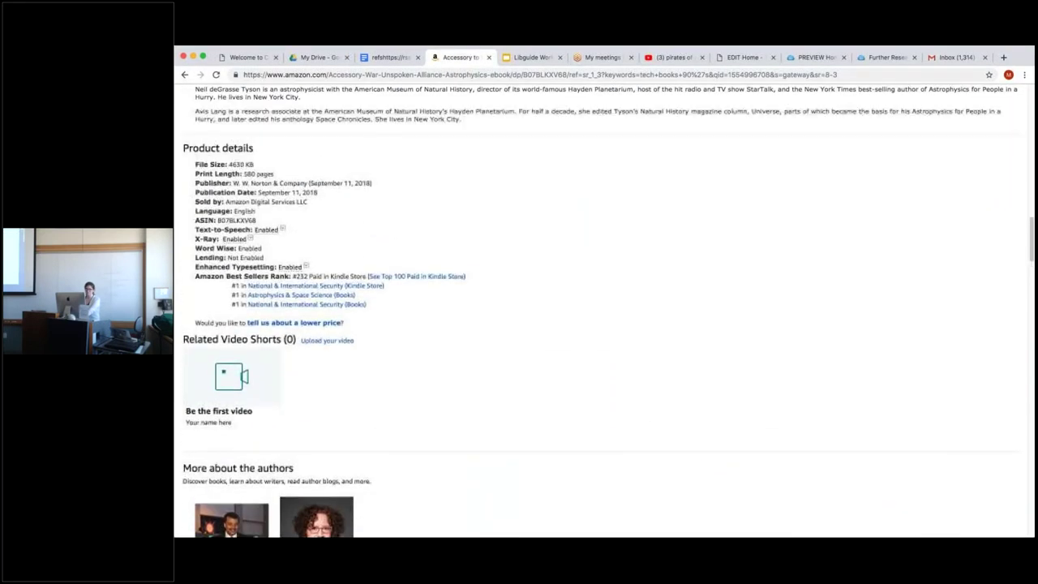
scroll(901, 295, up, 15)
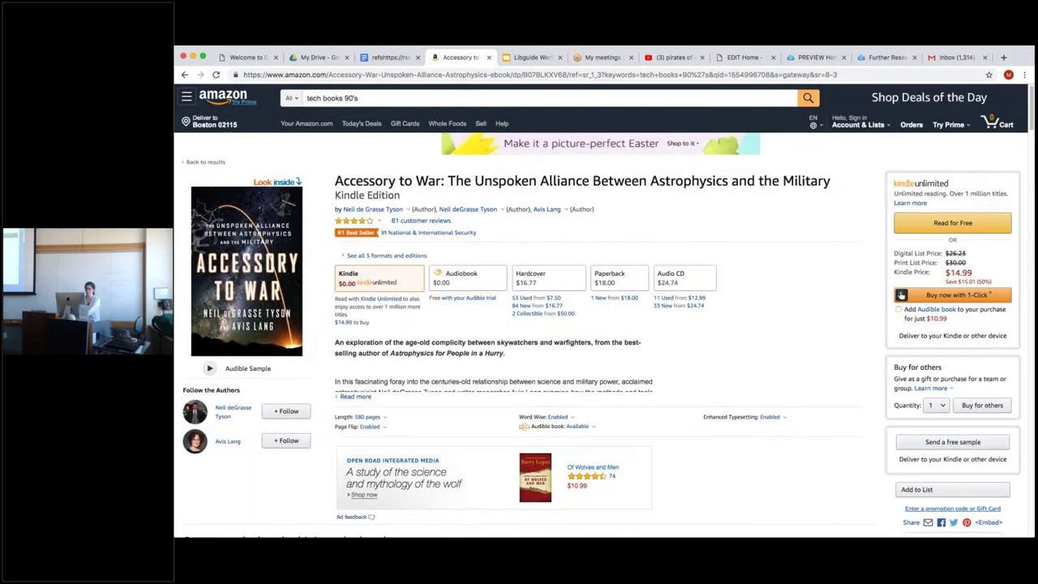
drag(358, 99, 299, 98)
text(less)
key(Return)
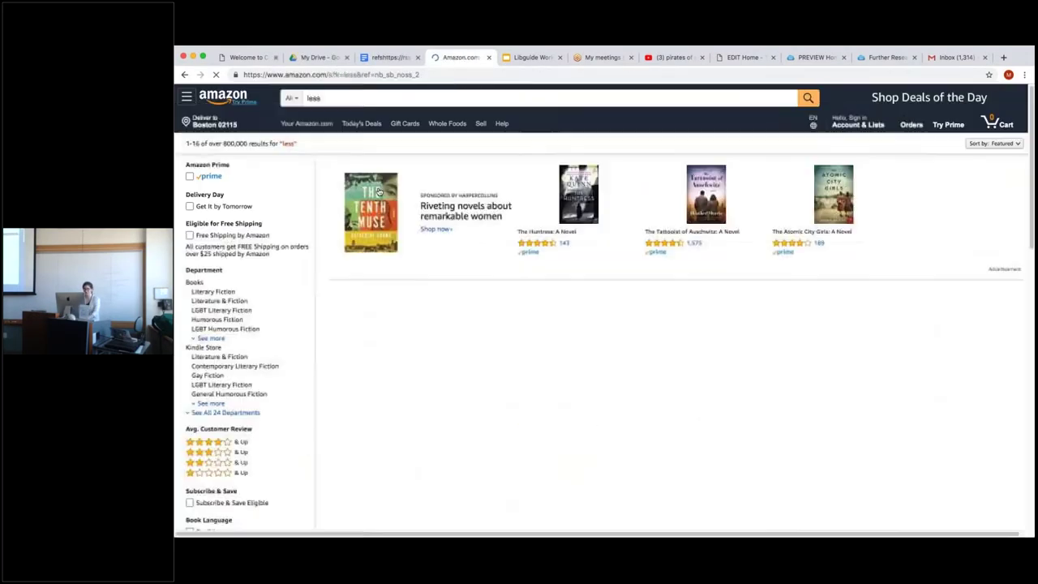
click(479, 293)
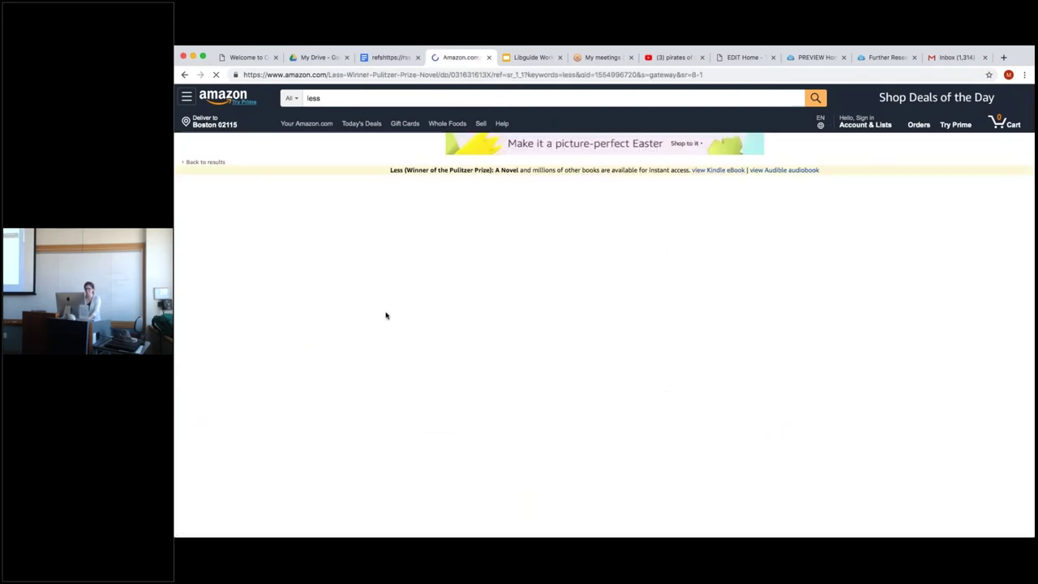
scroll(387, 313, down, 10)
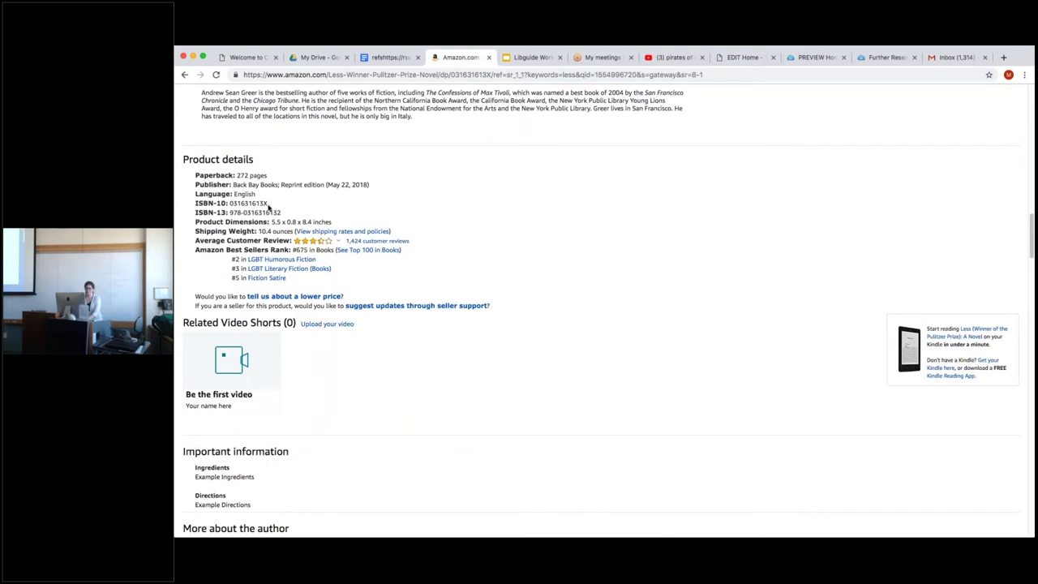
drag(267, 202, 229, 203)
key(super+c)
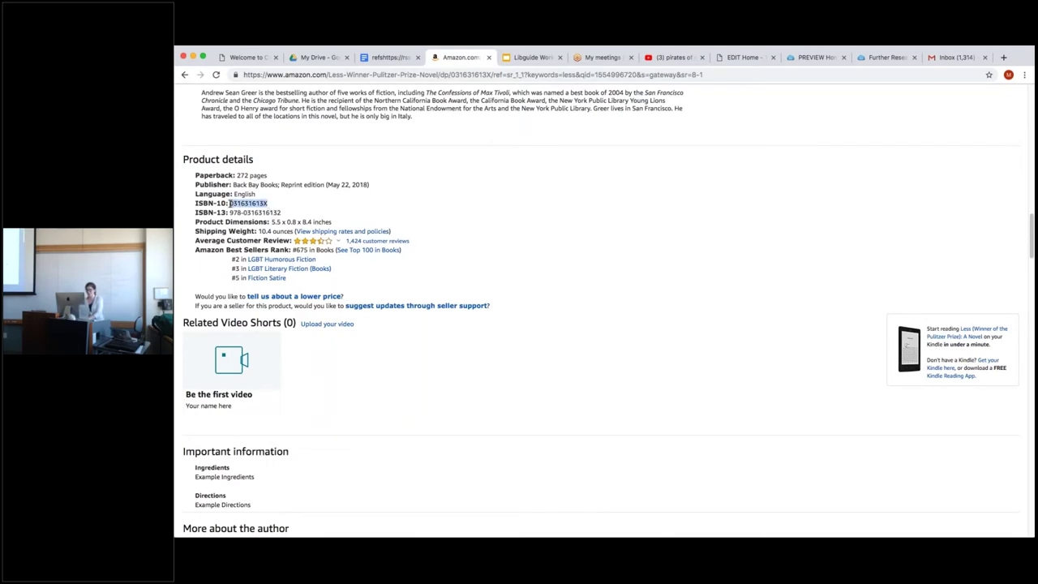
click(324, 203)
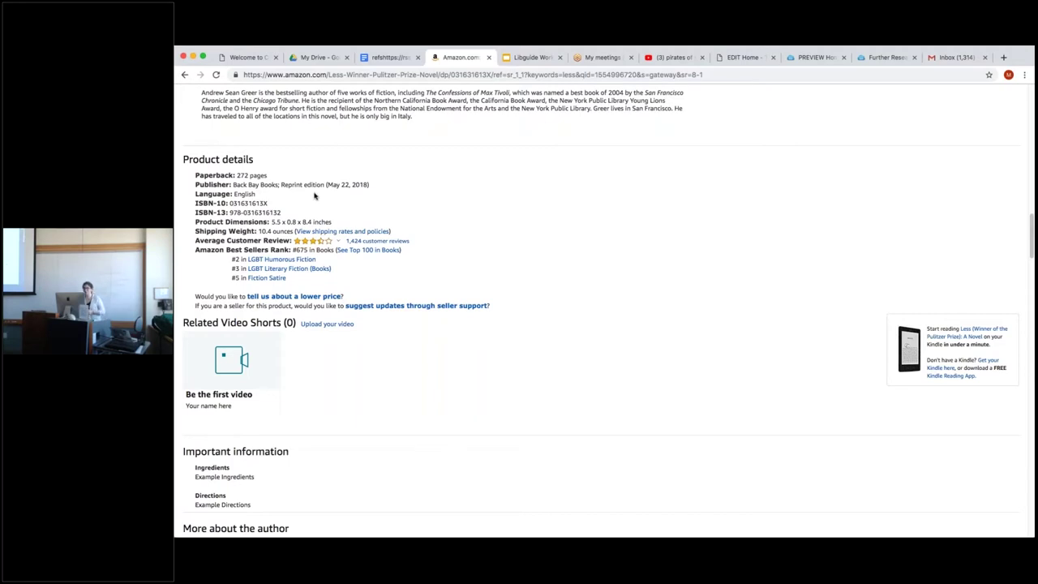
- Paste ISBN 031631613X into the LibGuides Add Book from the Catalog form
click(545, 58)
click(737, 58)
key(super+v)
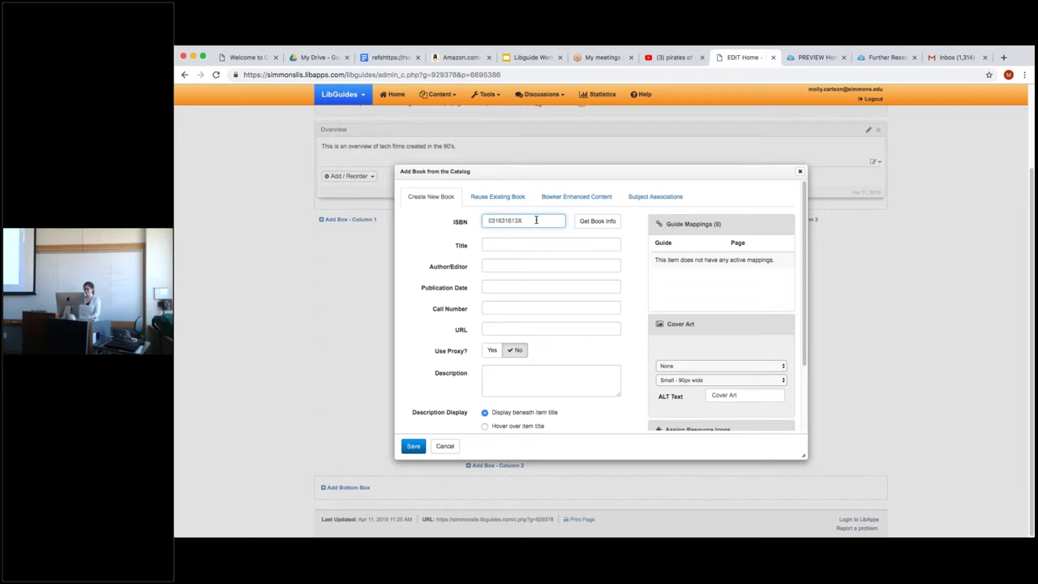
- Fetch the book info for Less by Andrew Sean Greer and save it into the RSS Box
click(596, 224)
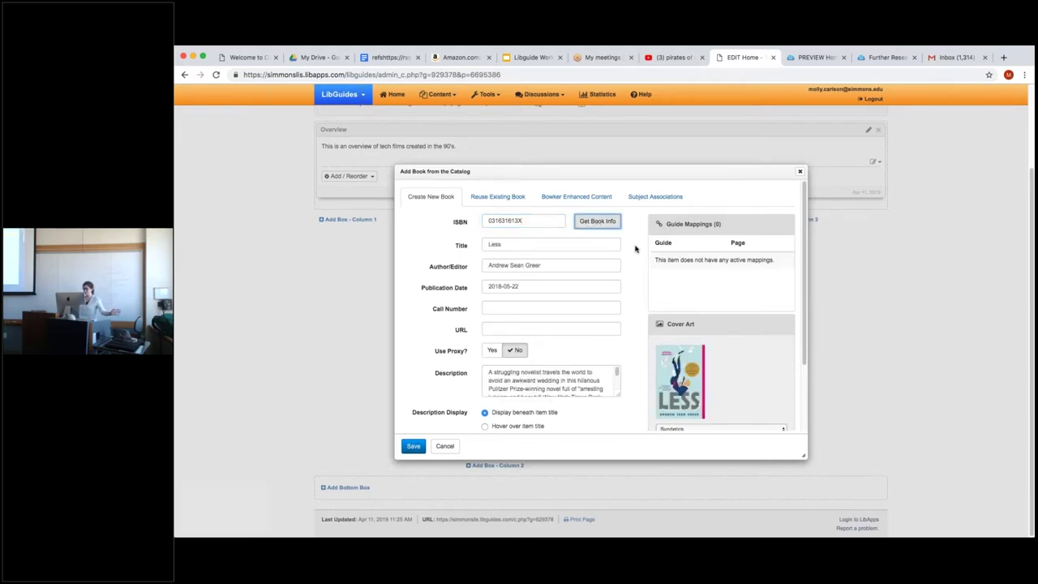
scroll(640, 253, down, 3)
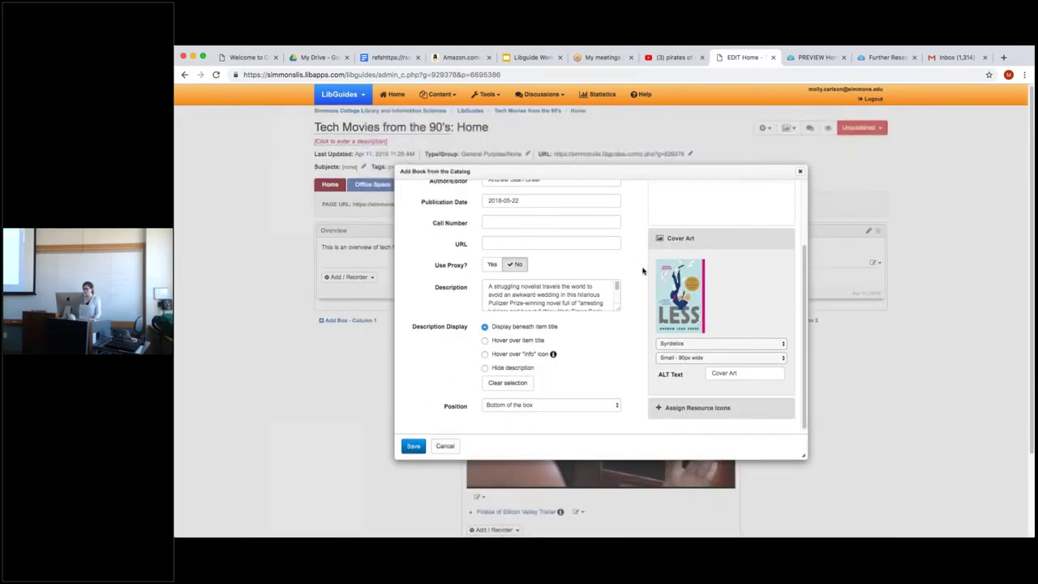
scroll(797, 222, up, 1)
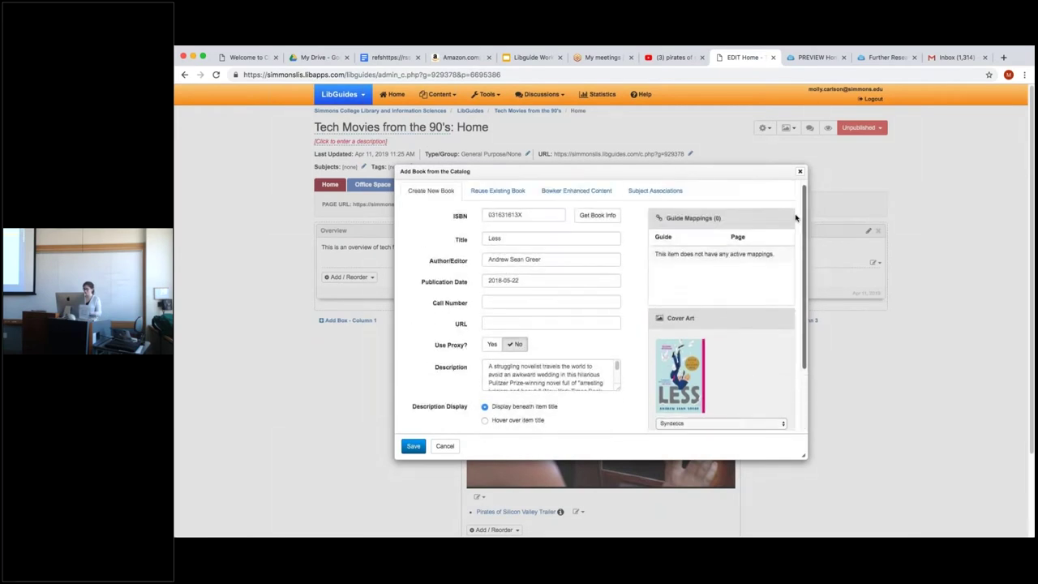
scroll(797, 227, down, 3)
click(414, 450)
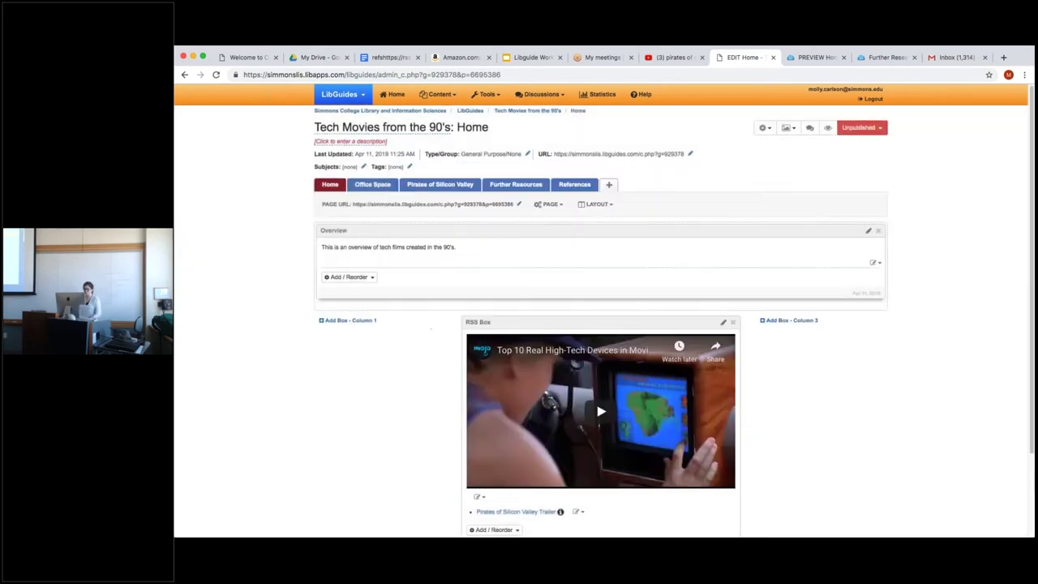
scroll(394, 446, down, 5)
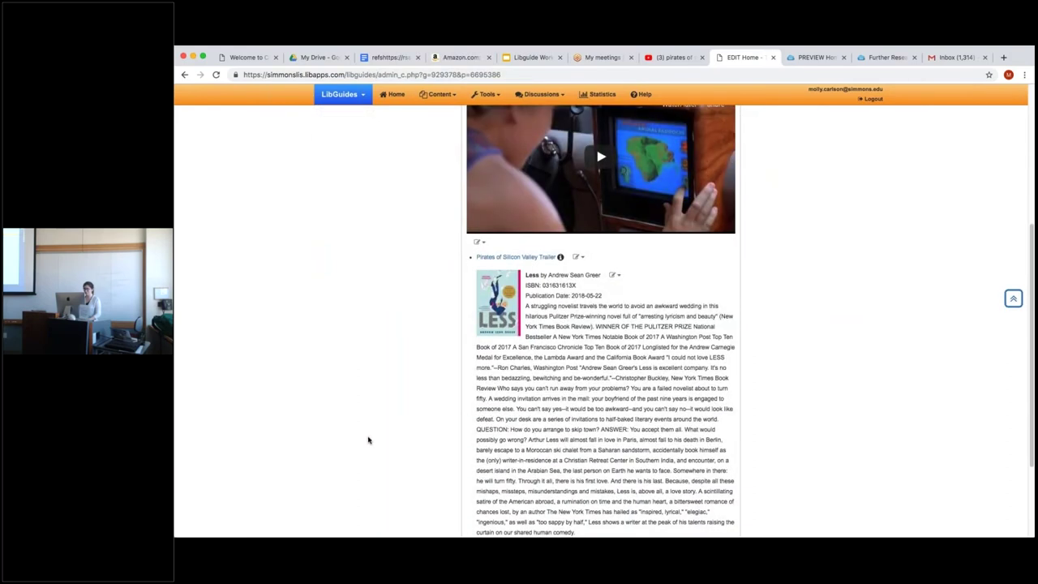
- Reopen the Less book entry in the editor and save it again
scroll(369, 435, down, 1)
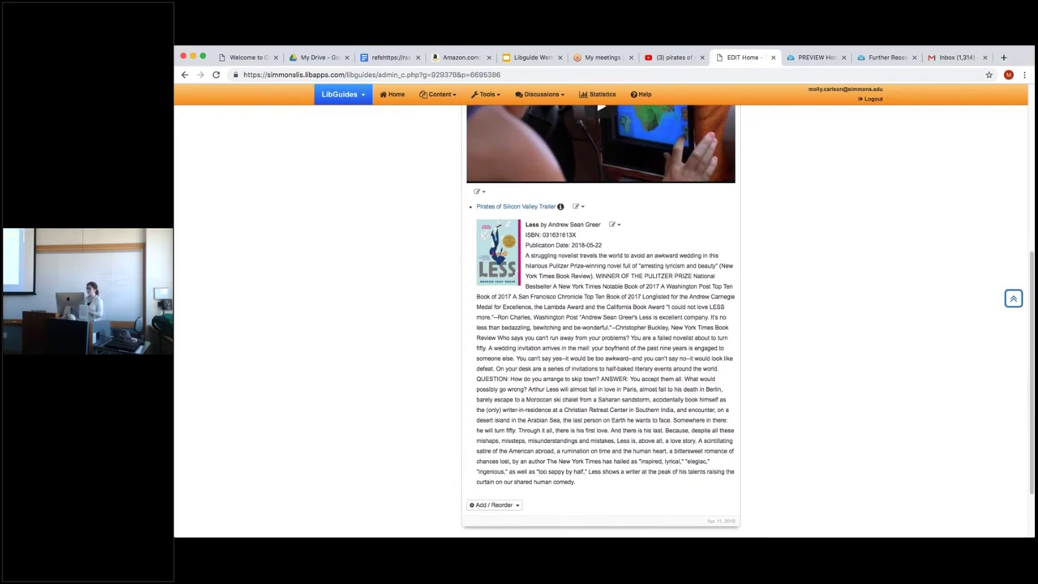
click(621, 227)
click(631, 254)
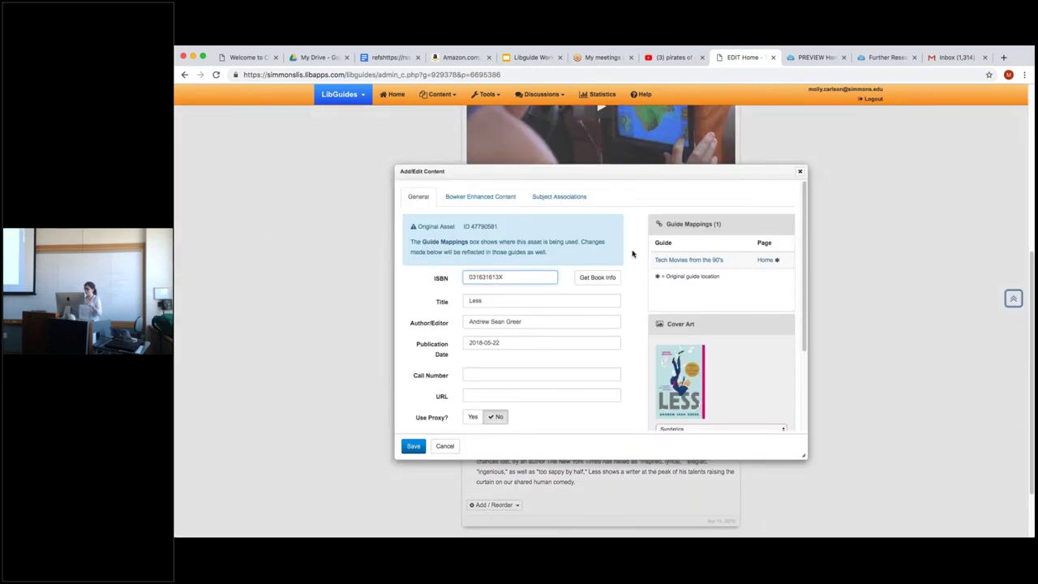
scroll(438, 285, down, 3)
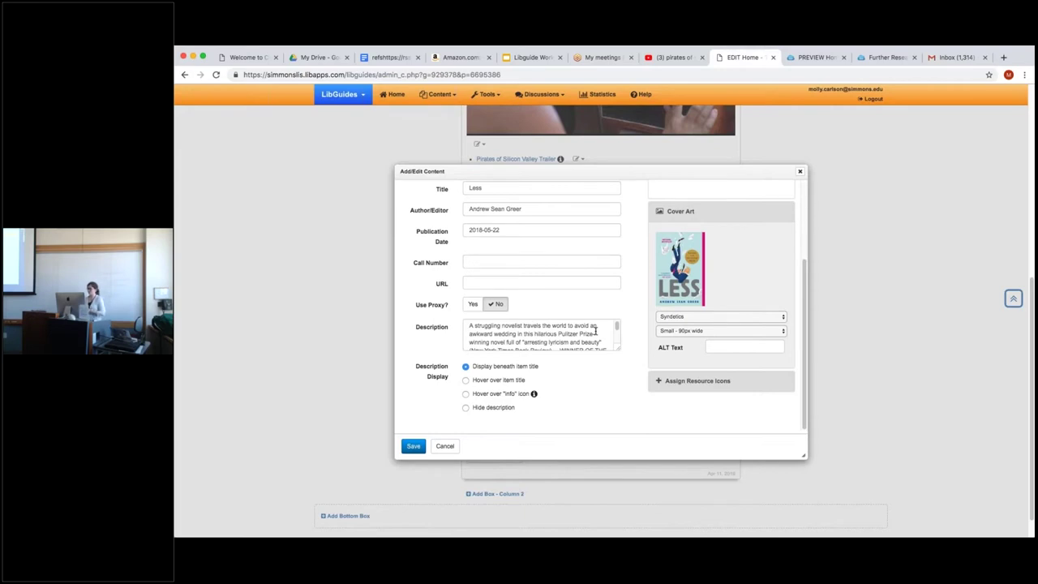
drag(616, 326, 616, 324)
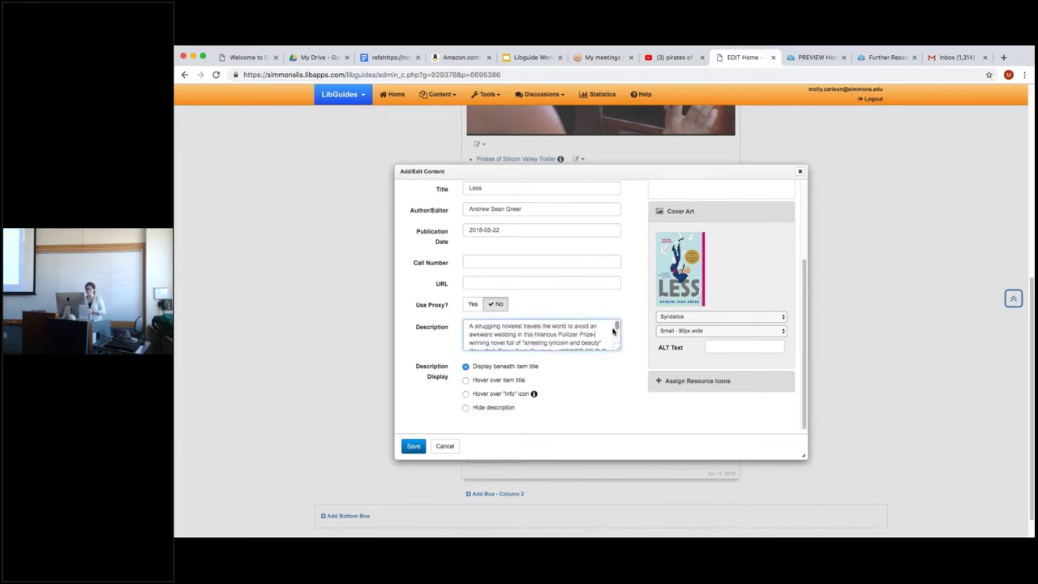
click(414, 446)
- Scroll through the RSS Box to review the video, trailer link and Less entry
scroll(423, 395, up, 5)
scroll(423, 395, down, 5)
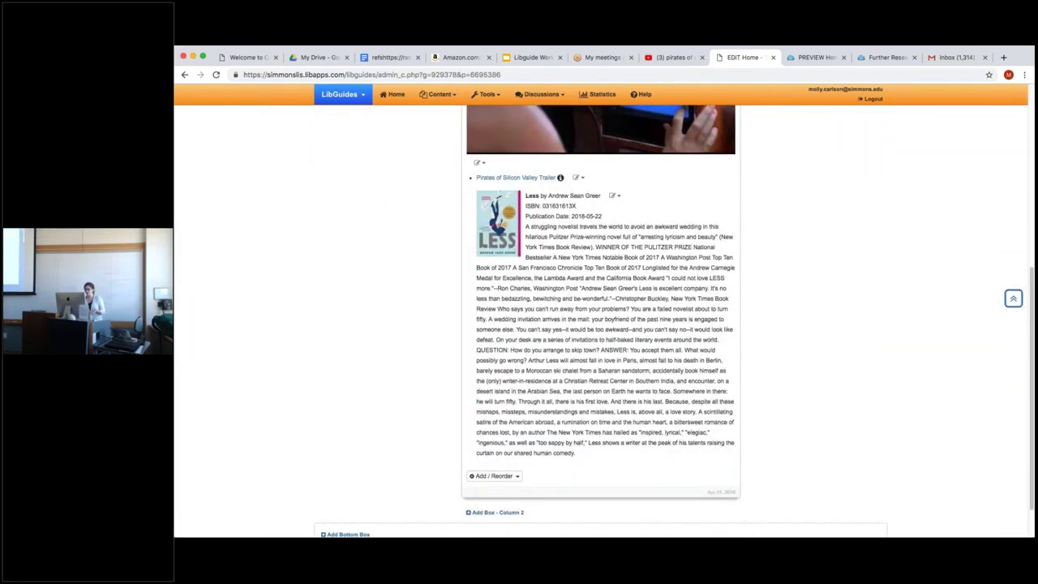
scroll(600, 325, up, 3)
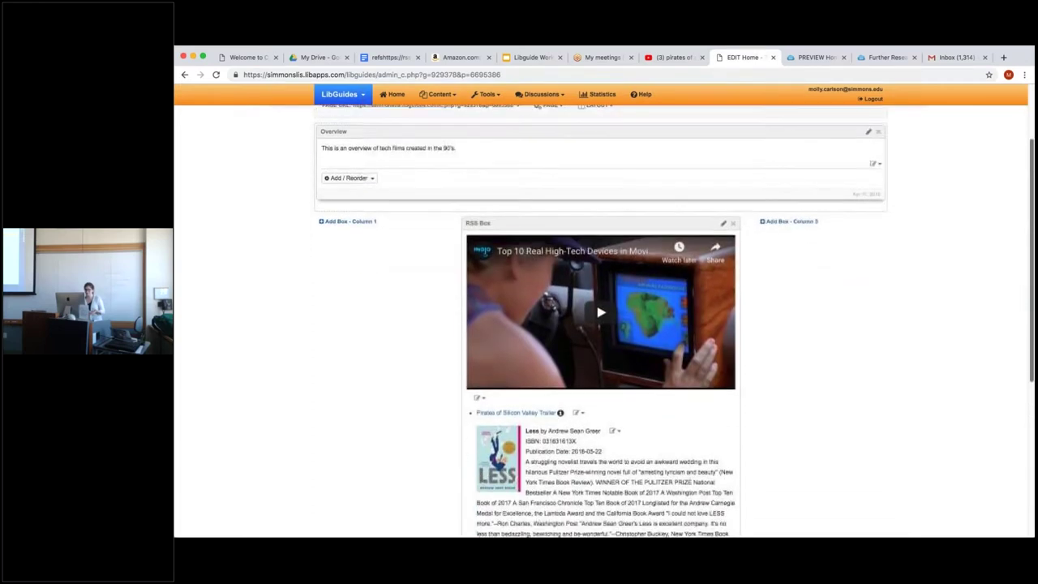
scroll(681, 277, down, 5)
scroll(681, 276, up, 5)
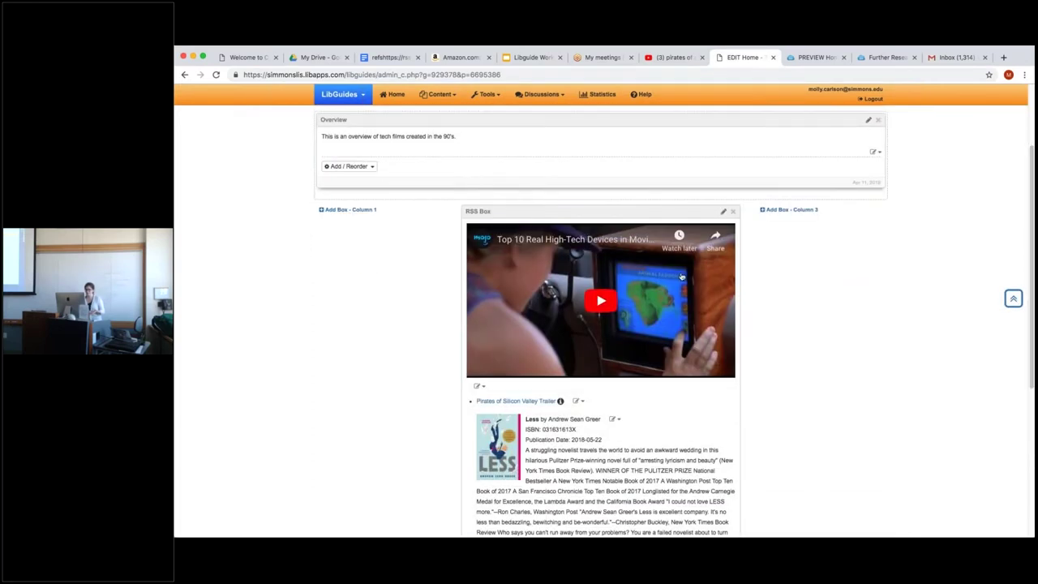
scroll(681, 277, down, 4)
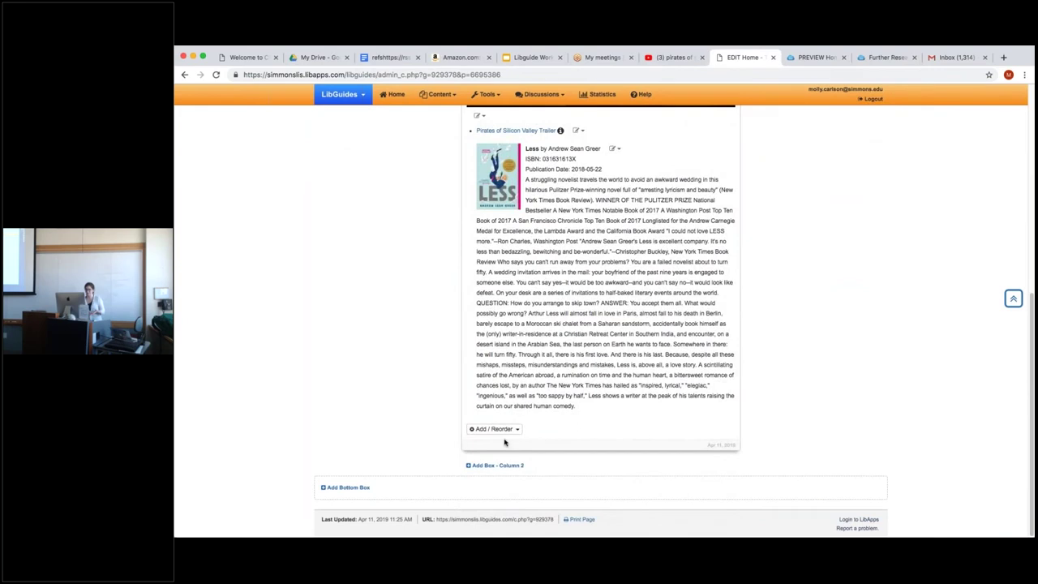
- Reorder the RSS Box content to video, trailer link, then Less book, and save the order
click(494, 429)
scroll(613, 455, down, 1)
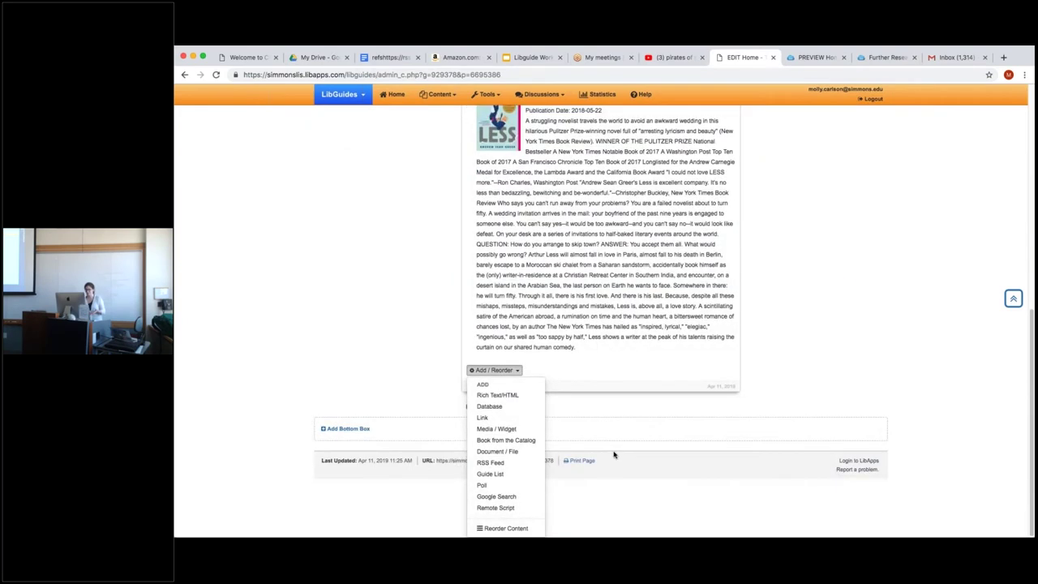
click(496, 529)
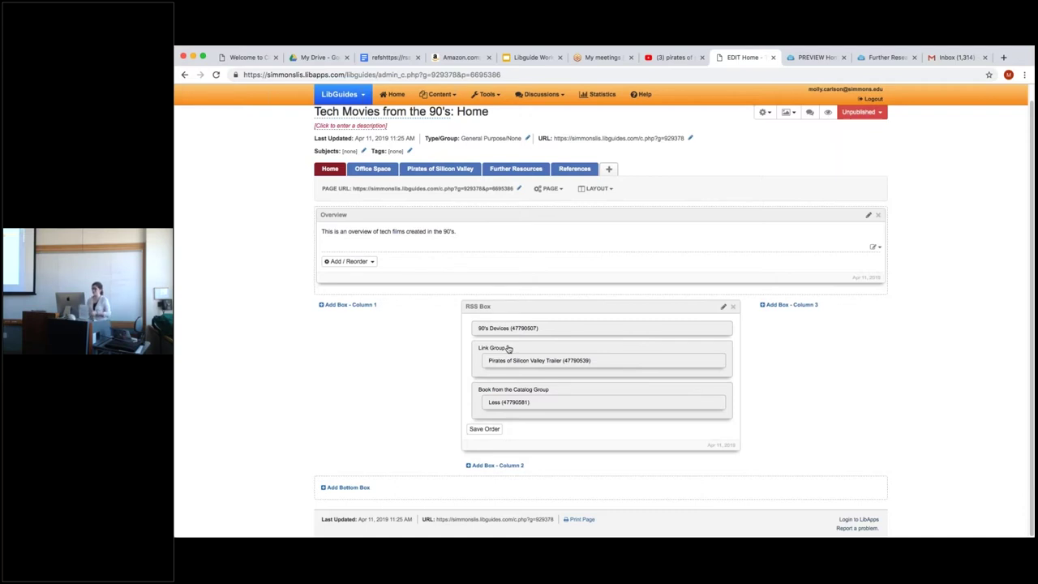
drag(518, 328, 480, 341)
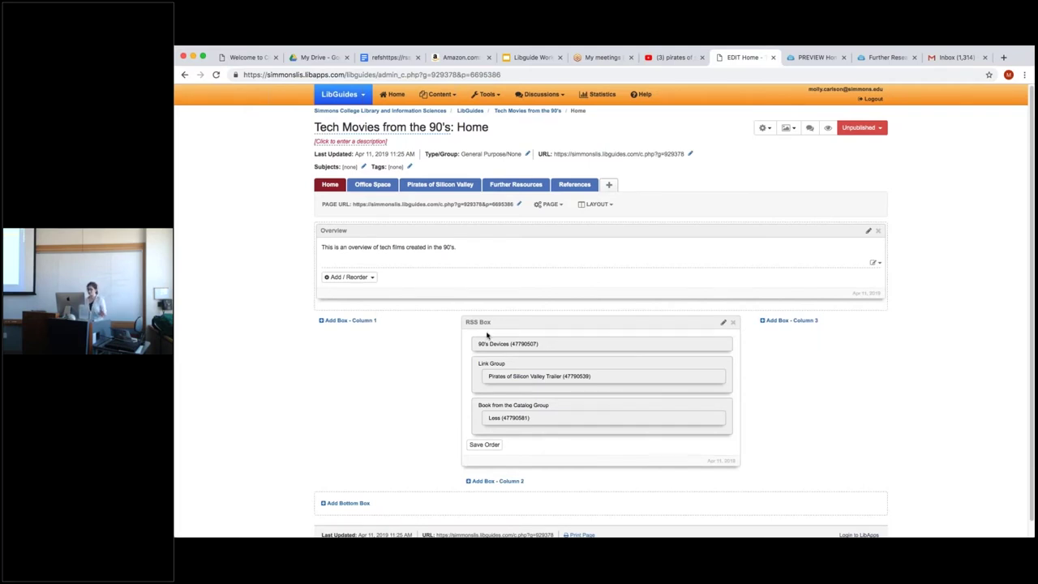
drag(491, 342, 474, 383)
mouse_move(497, 427)
mouse_down()
mouse_move(489, 403)
mouse_move(499, 423)
mouse_up()
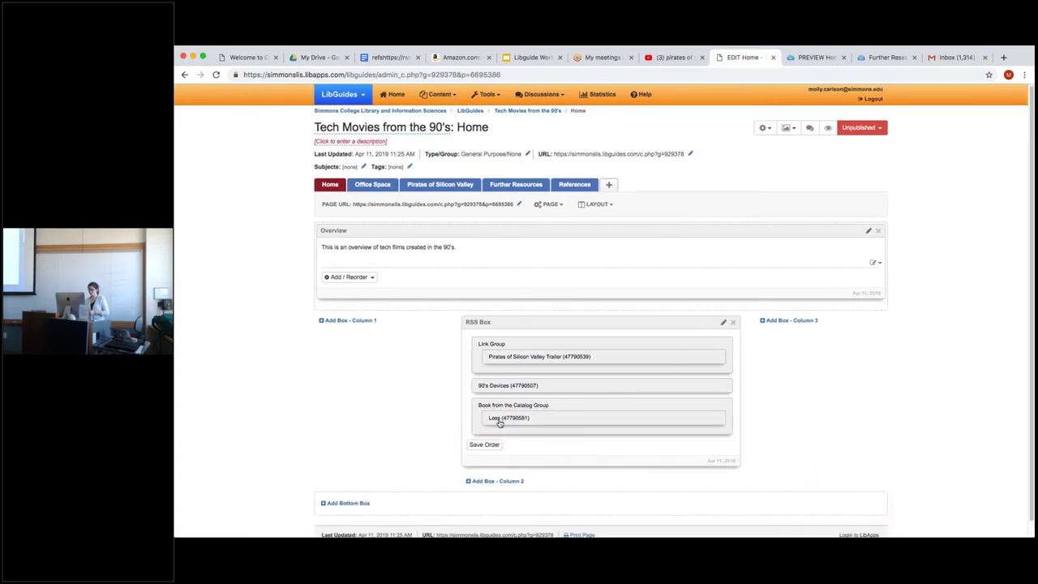
drag(505, 357, 506, 374)
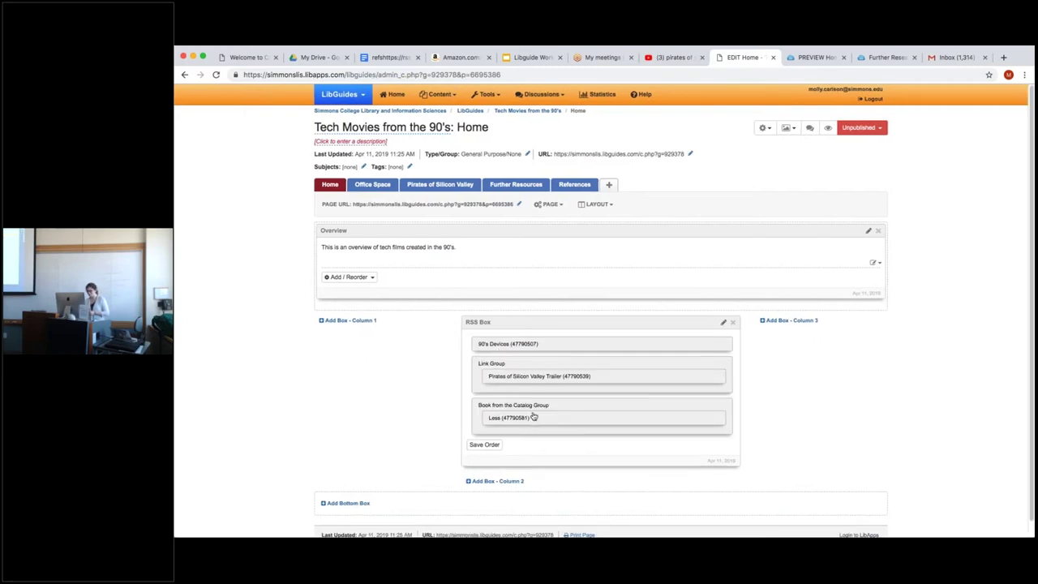
mouse_move(538, 378)
mouse_down()
mouse_move(533, 360)
mouse_move(537, 375)
mouse_up()
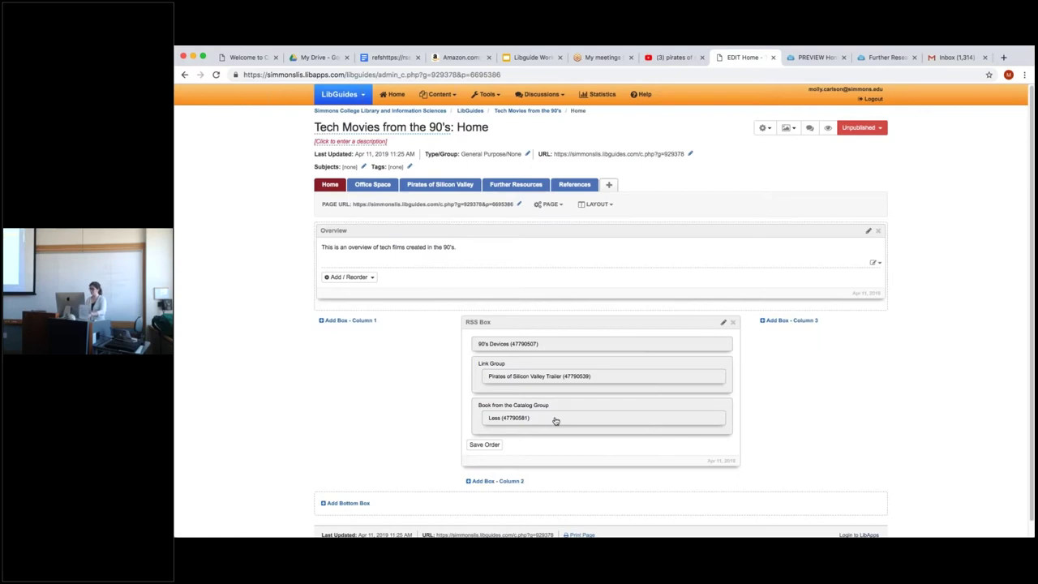
click(486, 444)
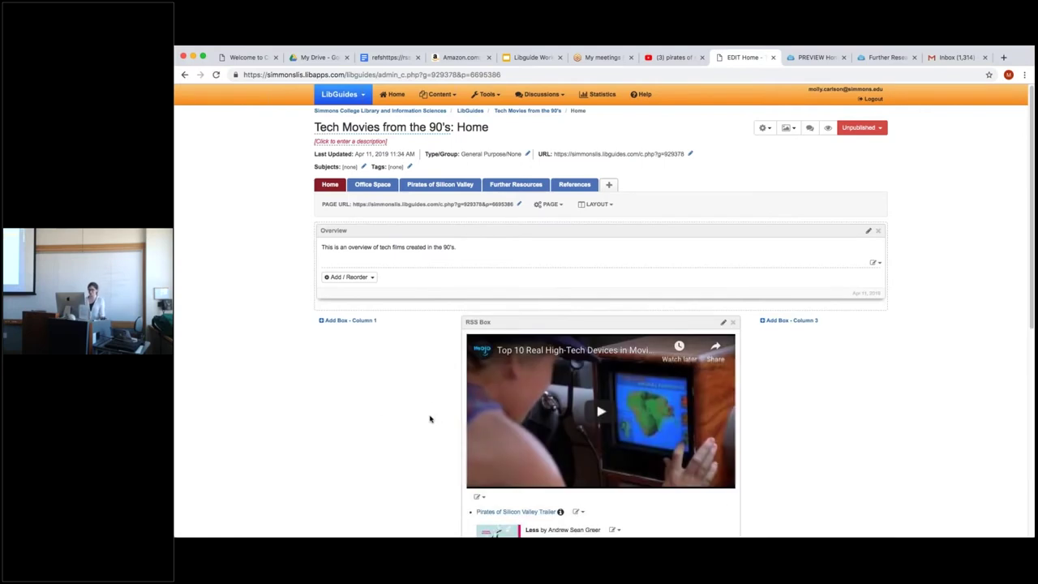
- Add an empty box named 'New Box' to the third column of the Home page
scroll(432, 410, down, 6)
scroll(432, 411, up, 6)
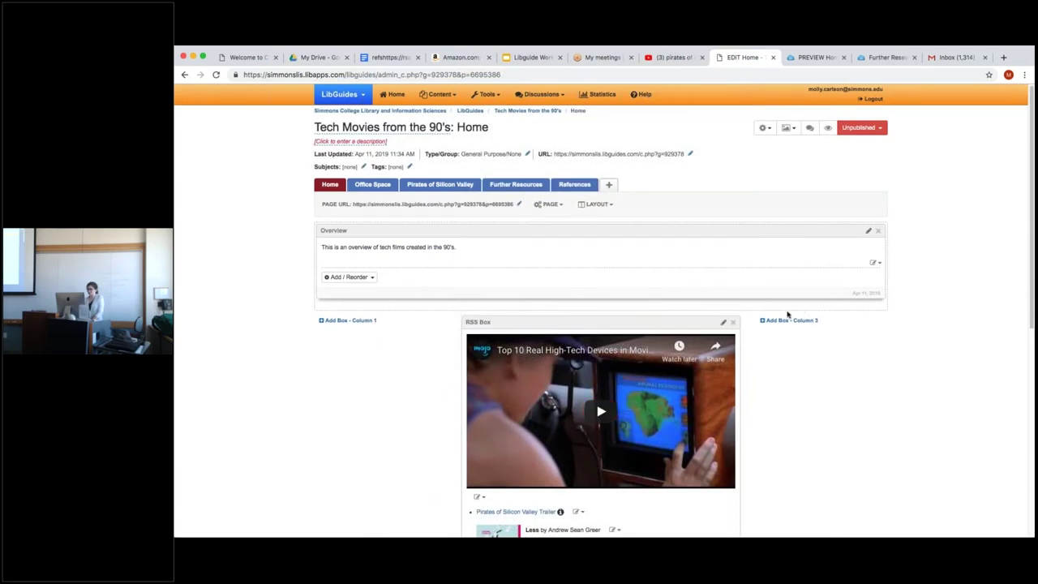
click(791, 320)
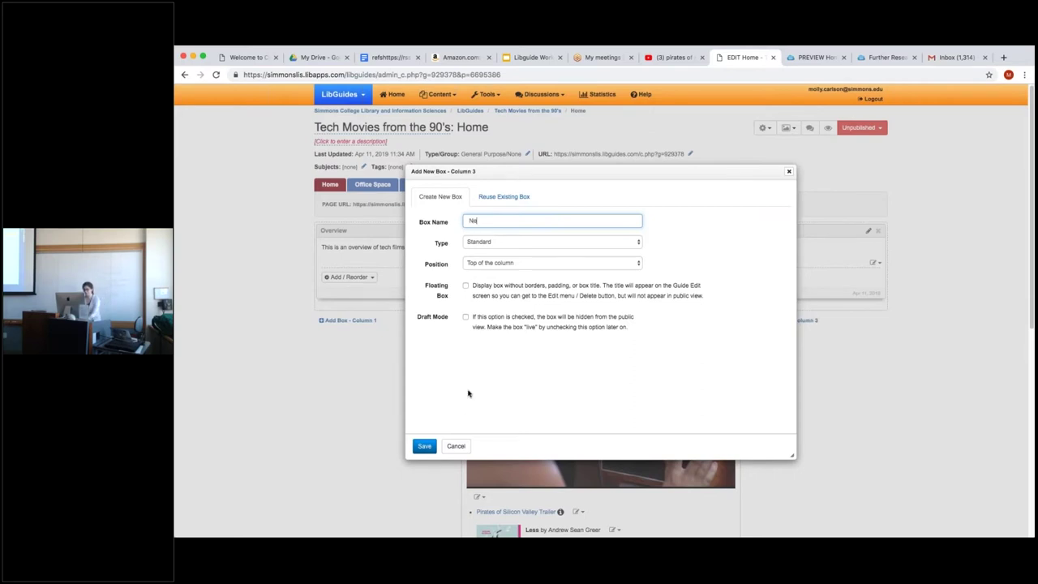
key(Return)
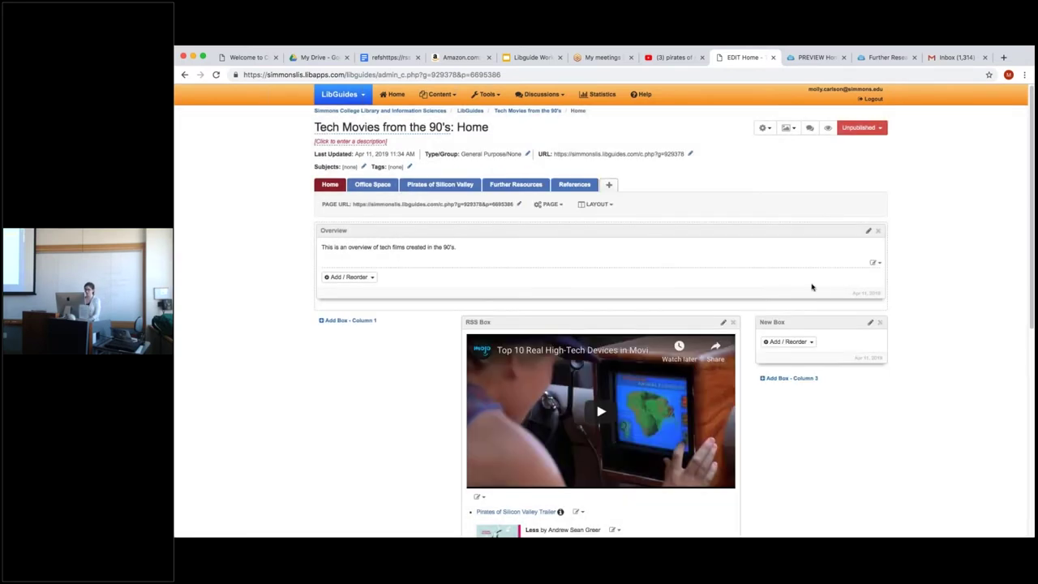
scroll(822, 315, down, 3)
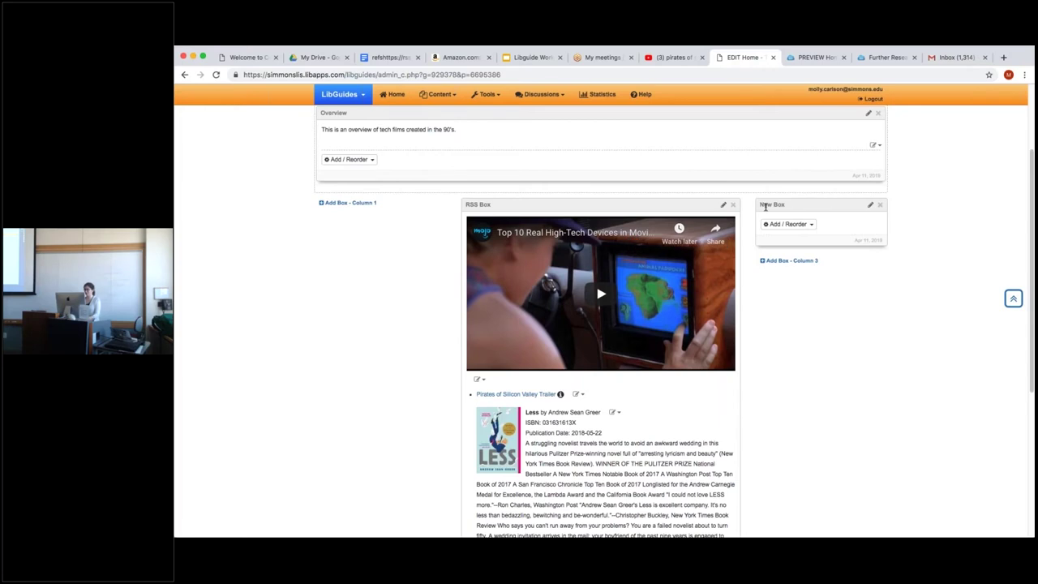
- Rename the middle box from RSS Box to Media Box
click(725, 207)
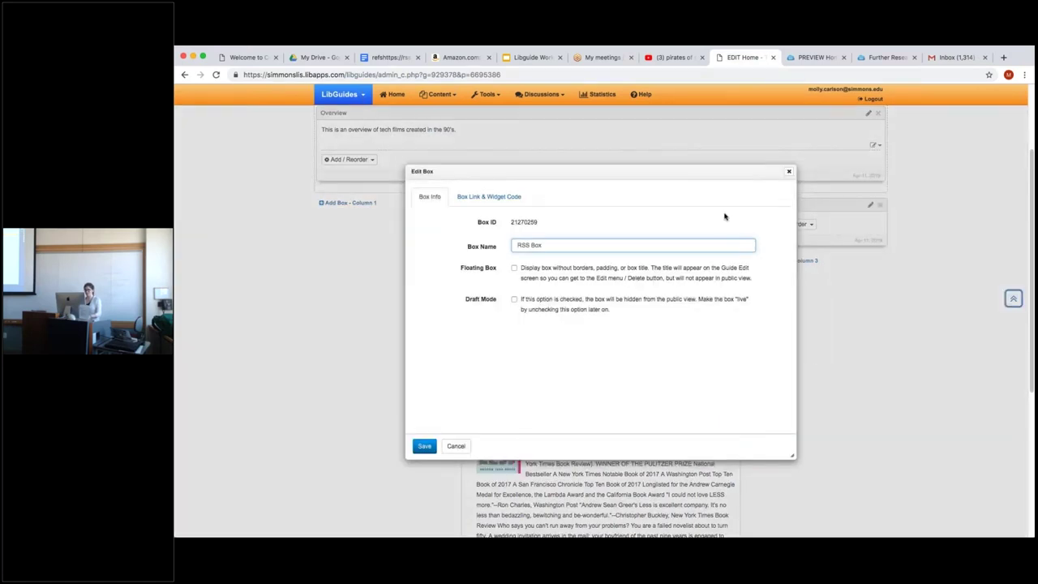
drag(531, 245, 501, 247)
click(788, 171)
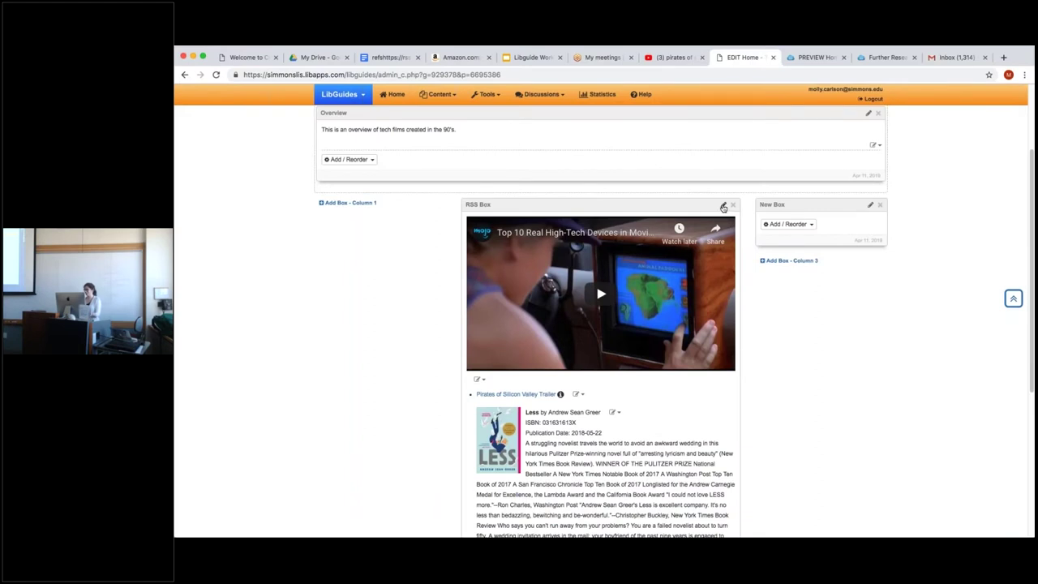
click(724, 207)
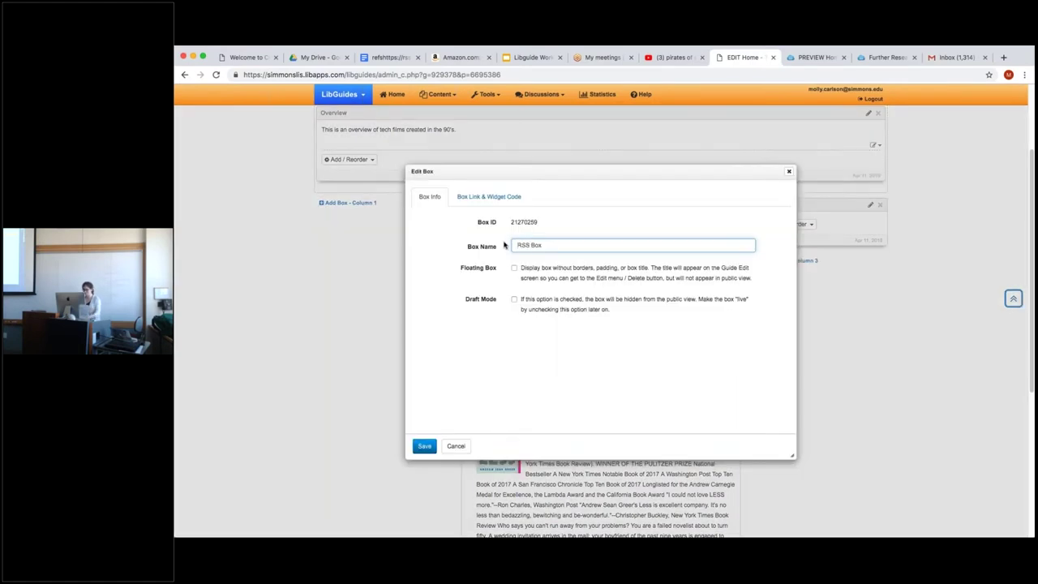
click(528, 244)
key(BackSpace)
key(BackSpace)
key(BackSpace)
key(BackSpace)
text(Me )
text(ia)
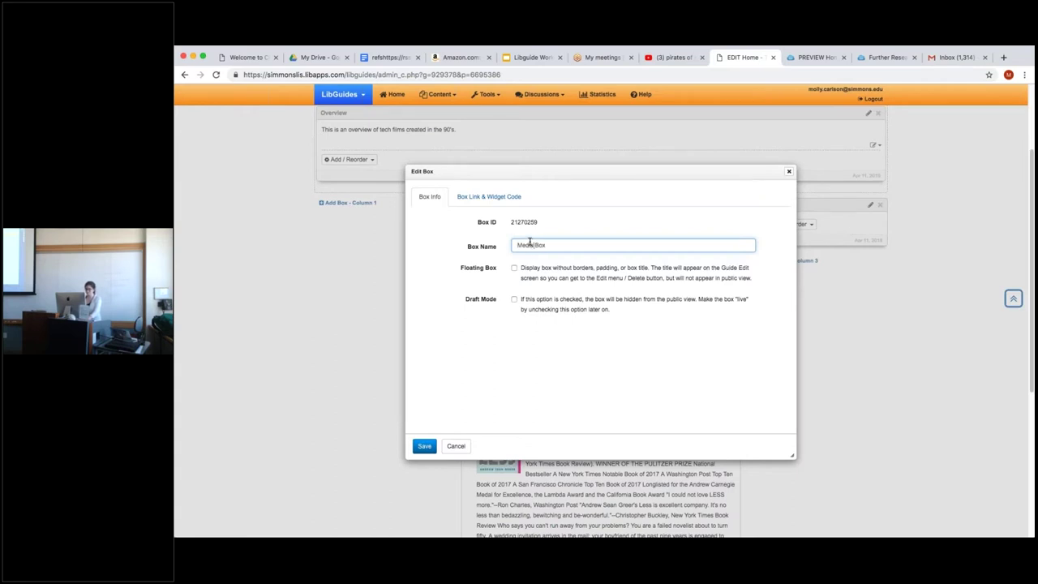
click(424, 446)
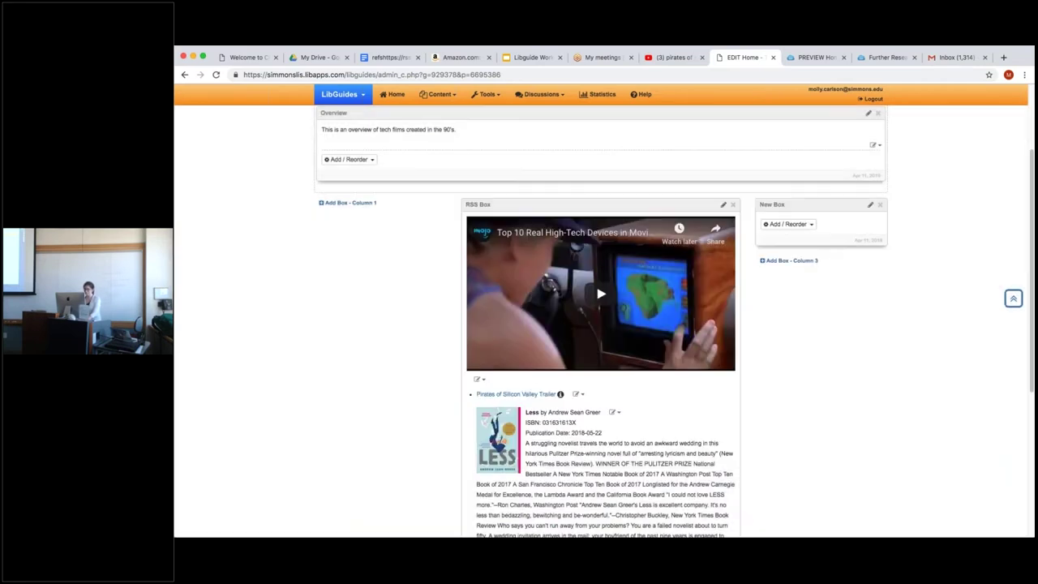
- Rename the third-column New Box to RSS Box
click(870, 205)
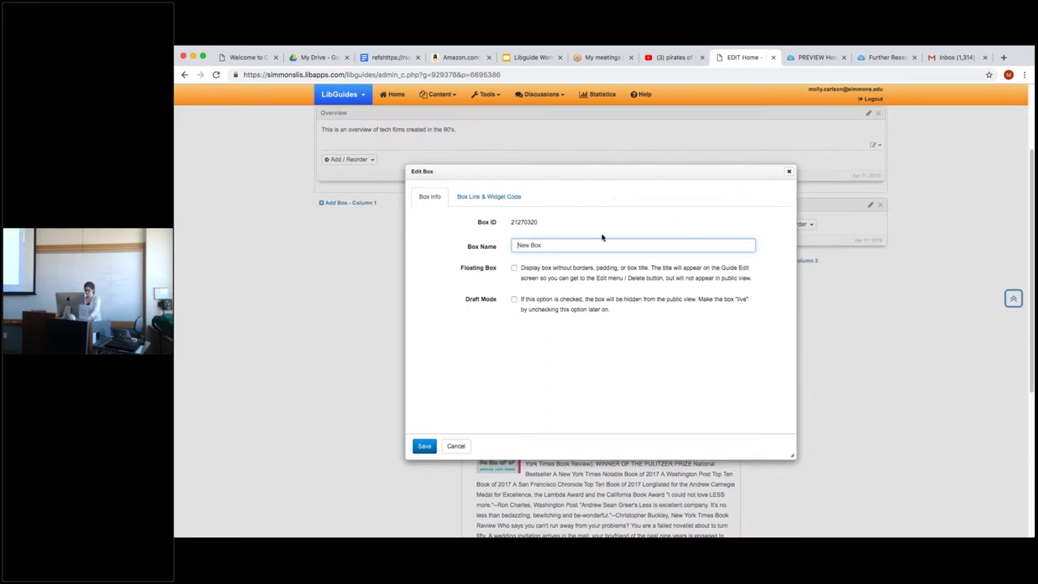
click(530, 245)
key(BackSpace)
key(BackSpace)
key(BackSpace)
key(BackSpace)
text(RSS)
click(427, 447)
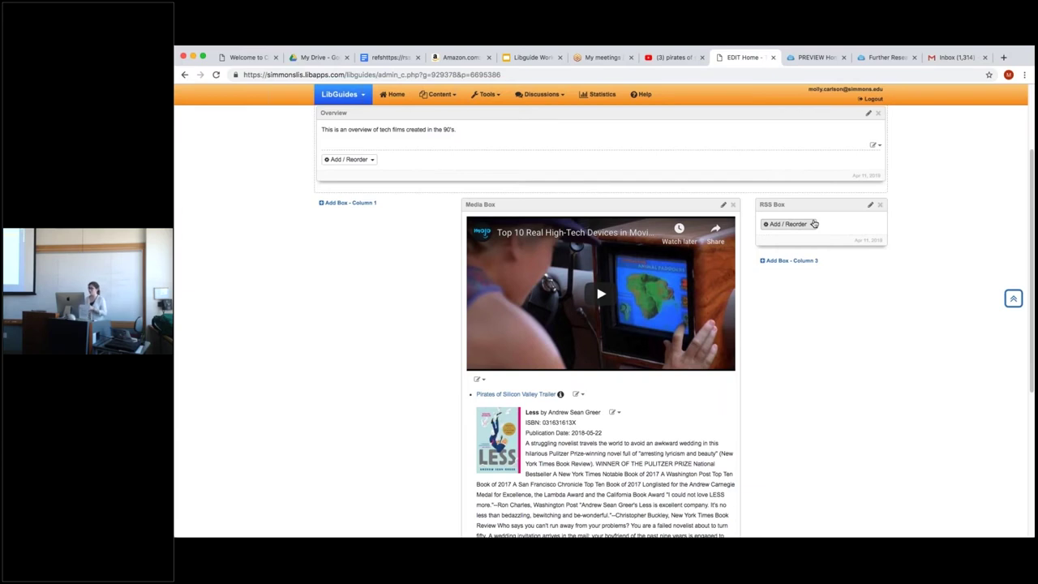
- Start adding an RSS feed to the RSS Box and find the podcast feed link in the refs document
click(812, 225)
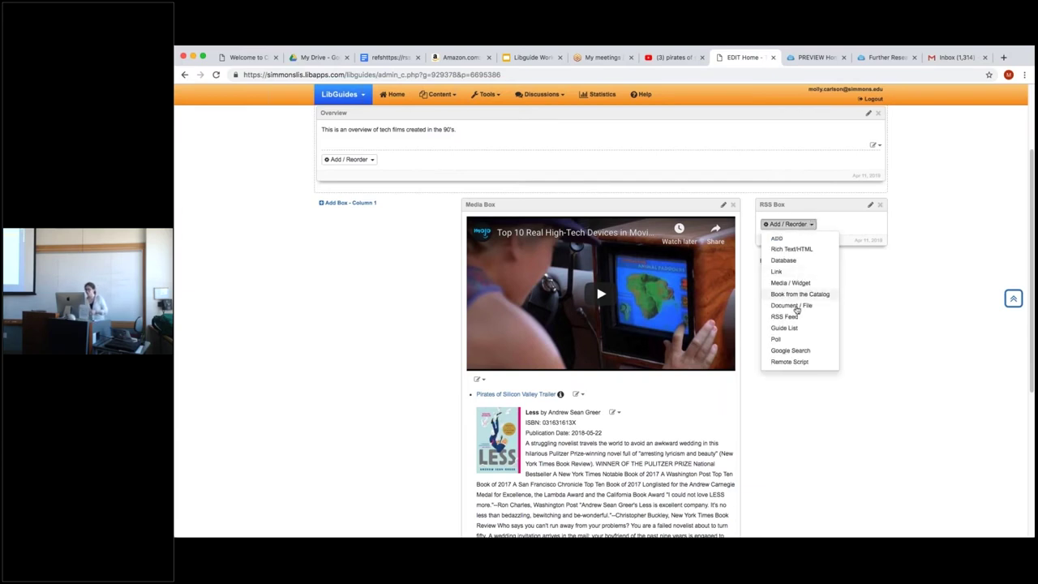
click(785, 316)
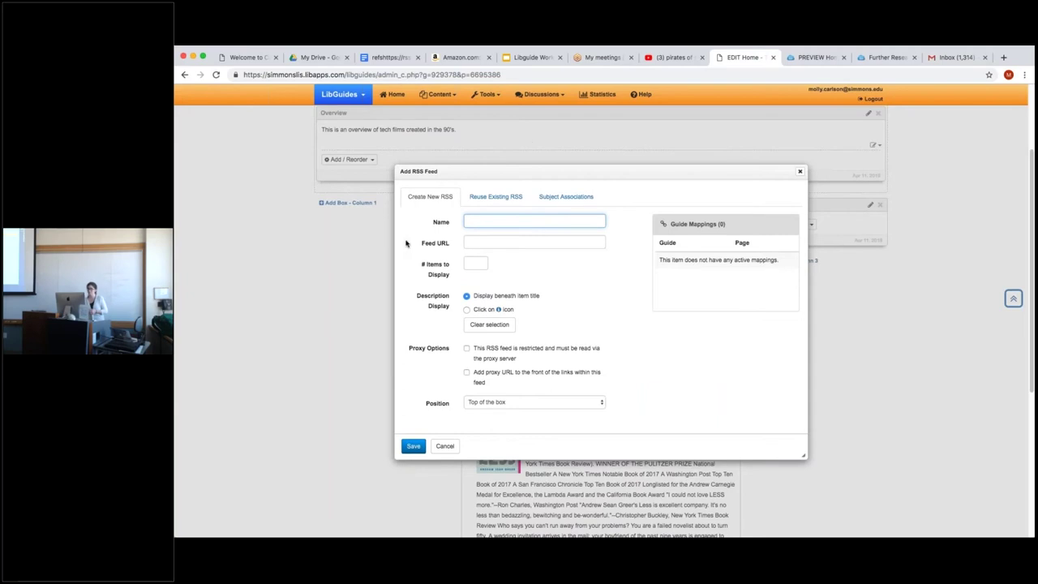
click(390, 58)
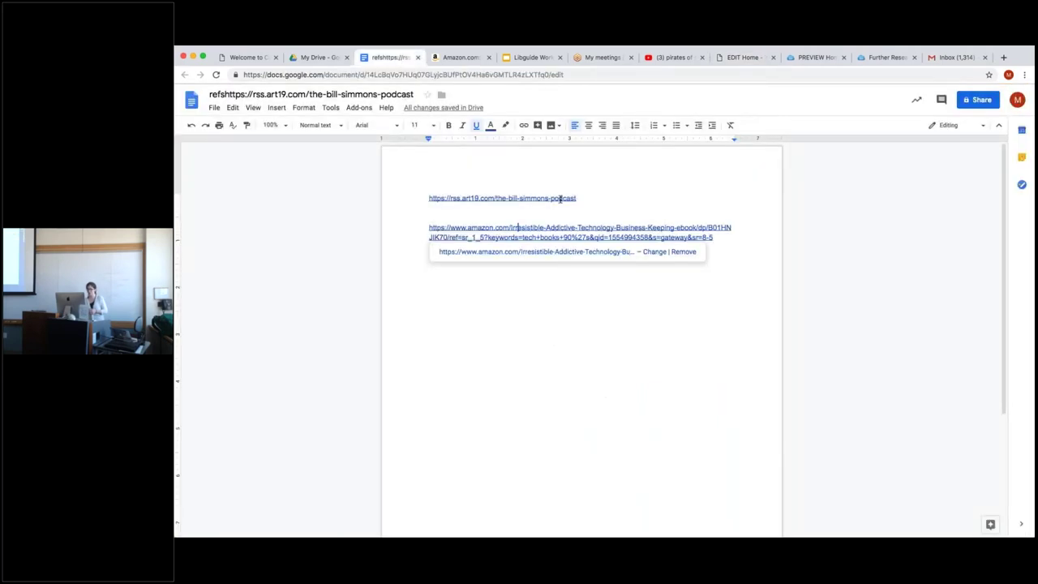
click(561, 198)
- Copy the rss.art19.com podcast feed URL from the refs document and return to the guide editor
click(565, 217)
click(467, 57)
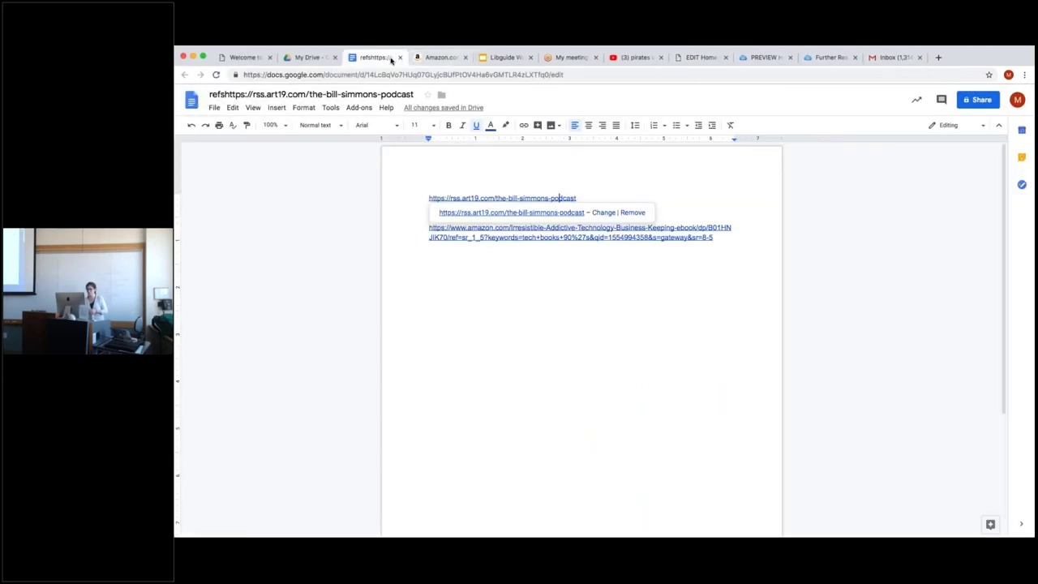
drag(579, 199, 434, 198)
key(ctrl+c)
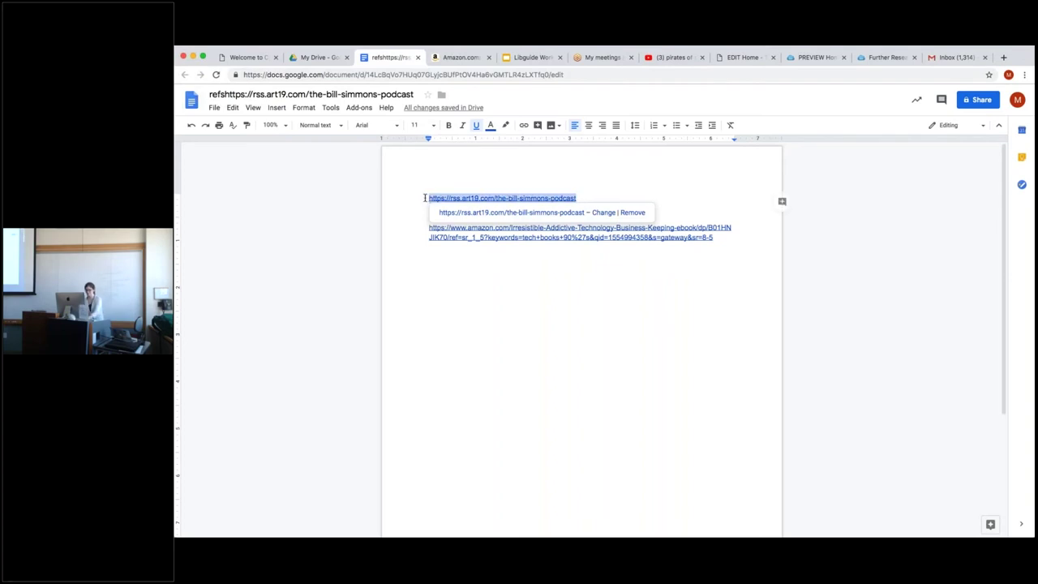
click(575, 283)
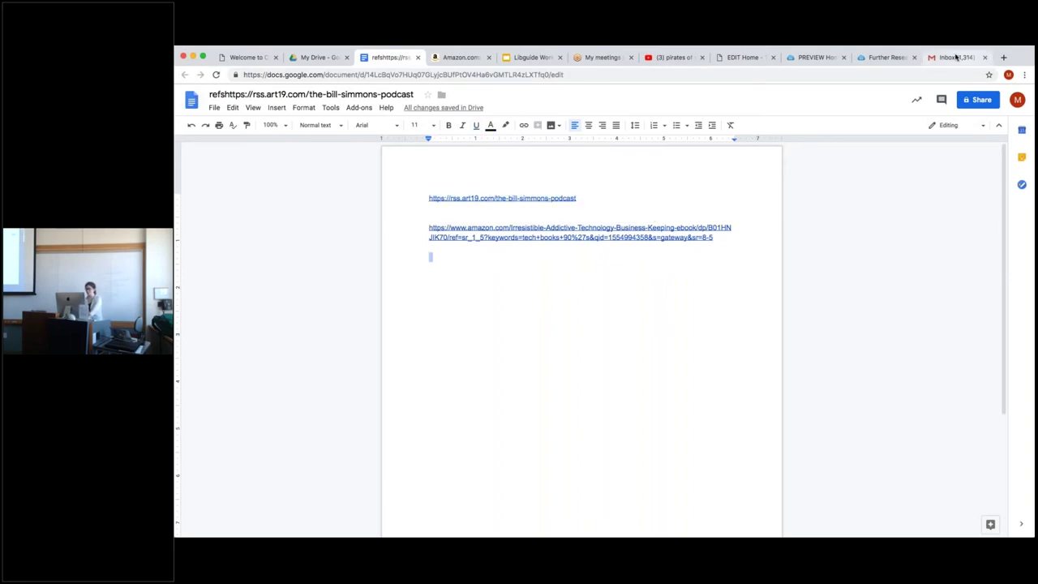
click(887, 57)
click(817, 57)
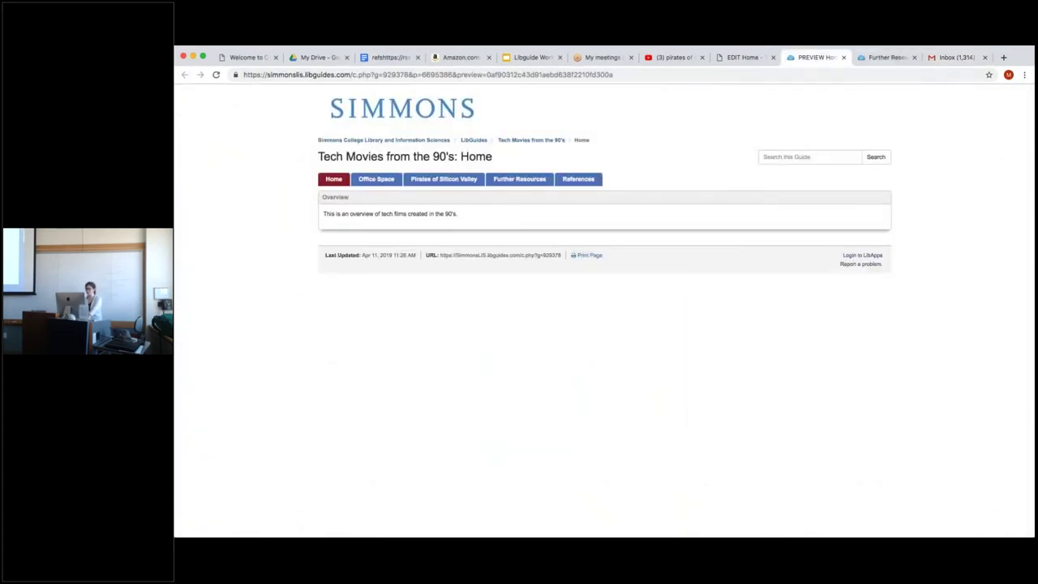
click(743, 58)
- Add an RSS feed named 'Bill Simmons Podcast' using the copied feed URL
text(B)
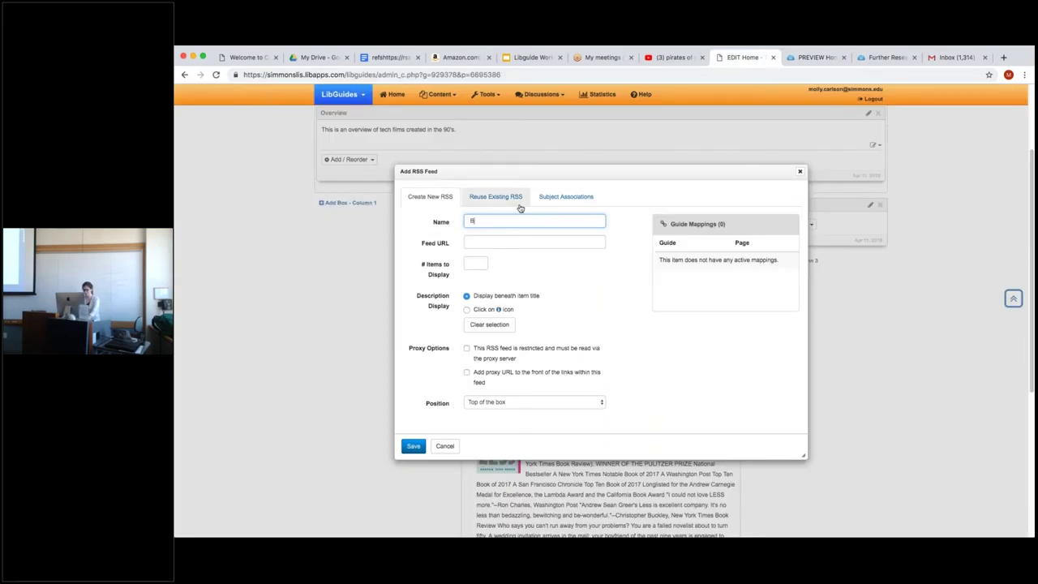
text(ill Simmons)
key(BackSpace)
key(BackSpace)
text(s Podcas)
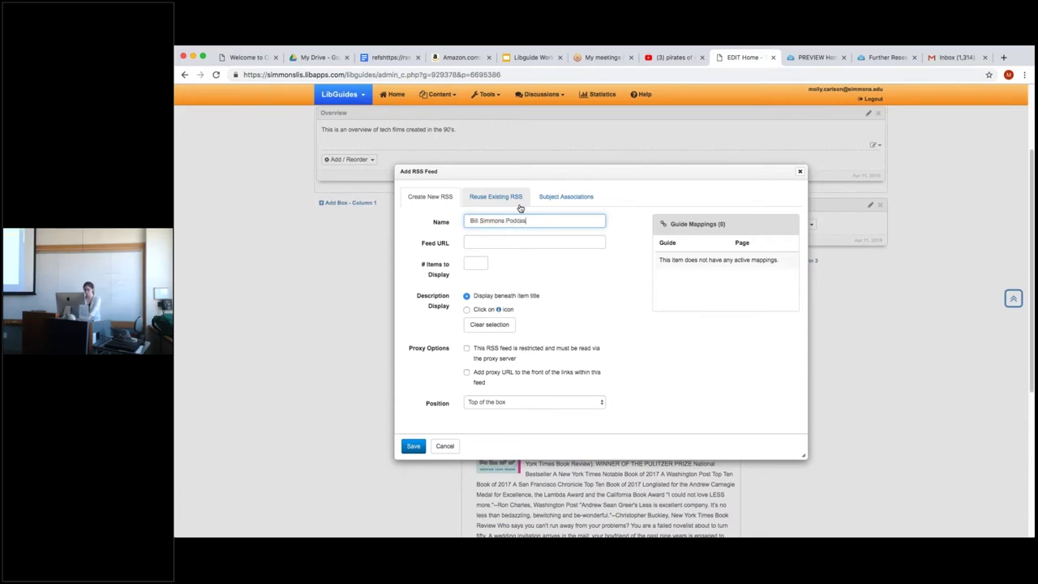
text(t)
click(522, 240)
key(ctrl+v)
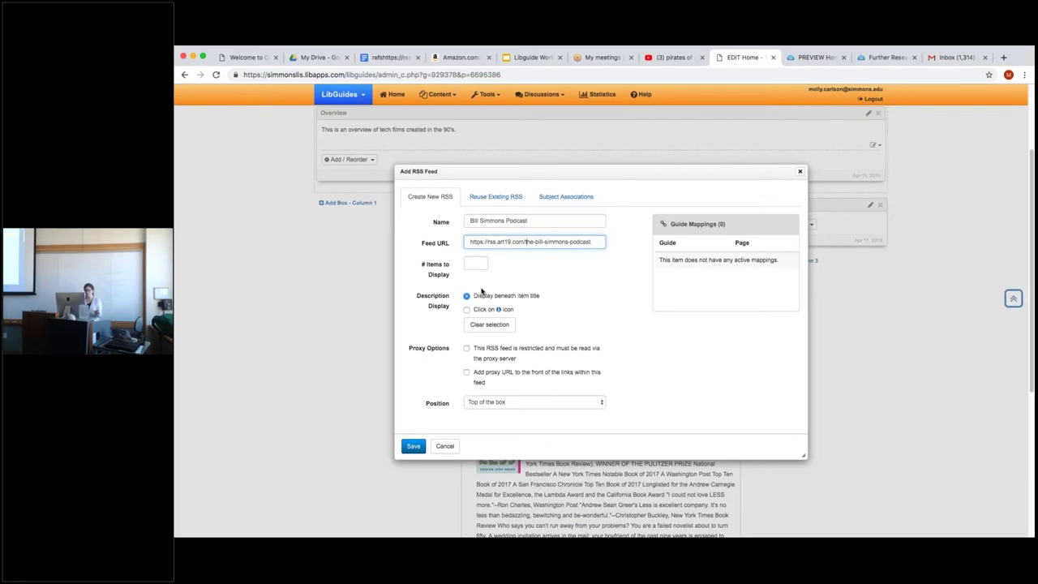
click(415, 447)
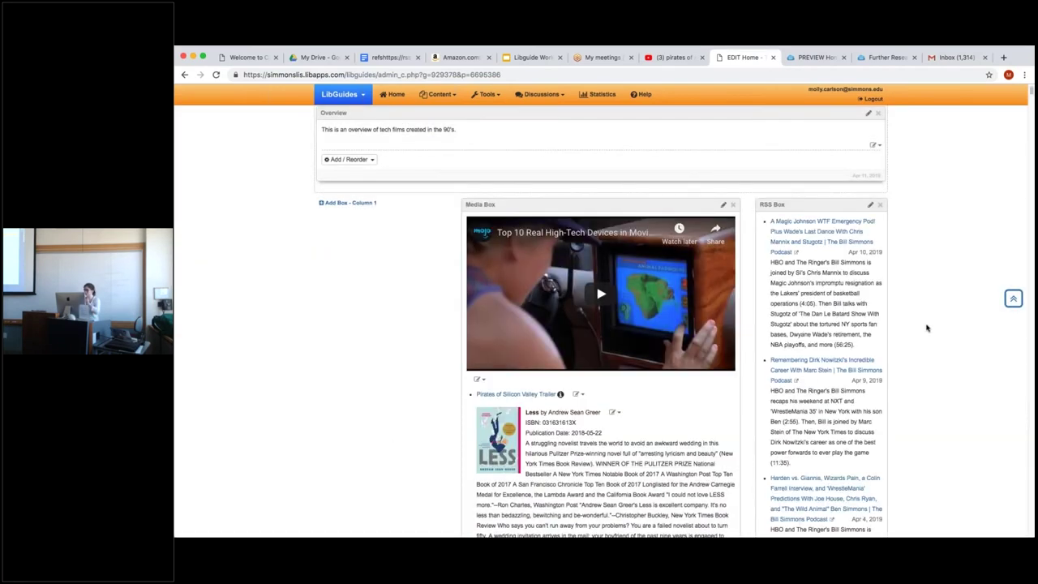
- Scroll to the podcast feed in the RSS Box and open its options
scroll(926, 328, down, 10)
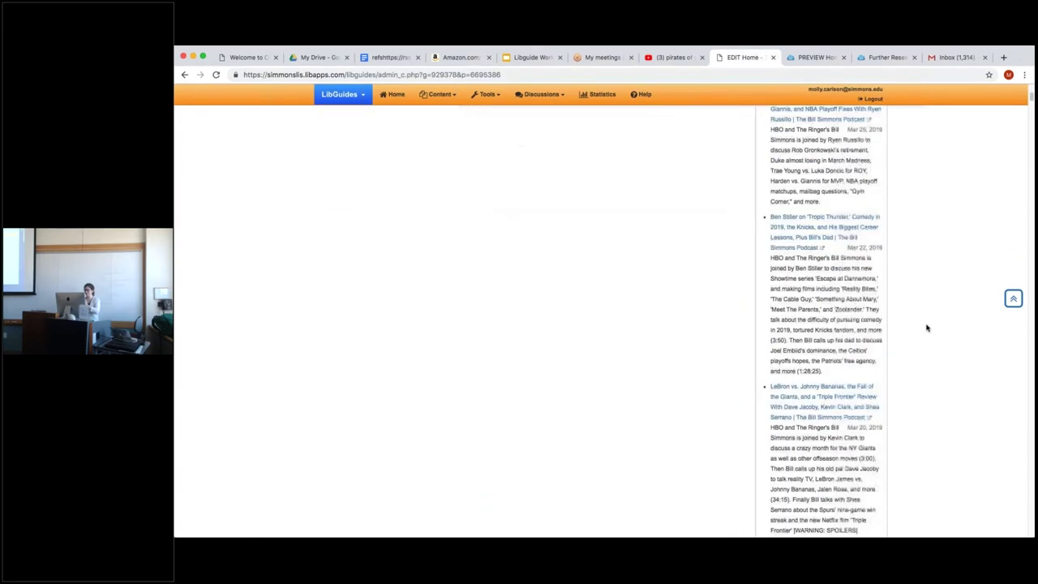
scroll(927, 327, up, 10)
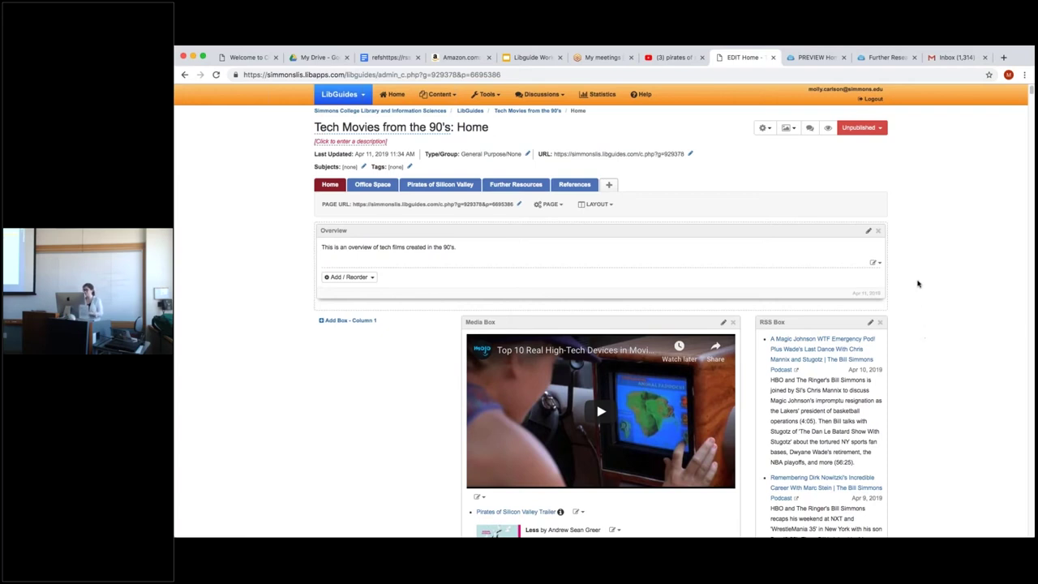
drag(1032, 91, 1001, 526)
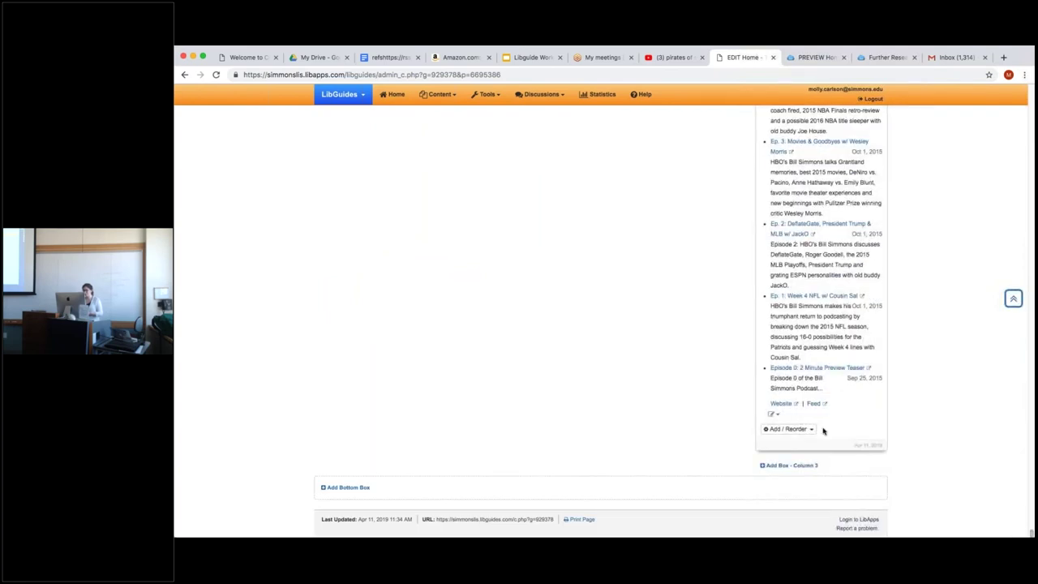
click(773, 414)
- Set the podcast feed's # Items to Display to 3 and save
click(785, 427)
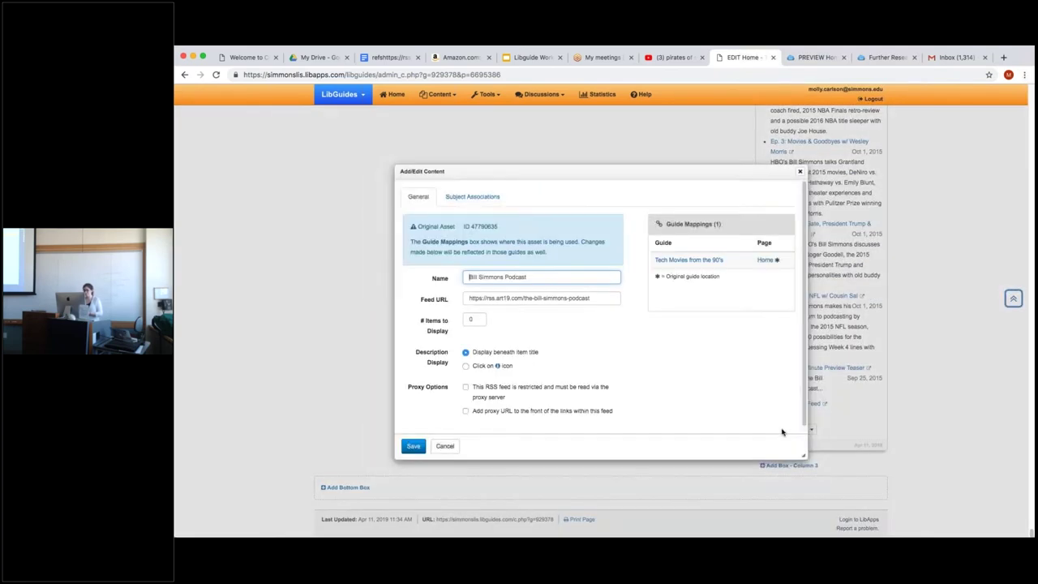
click(473, 318)
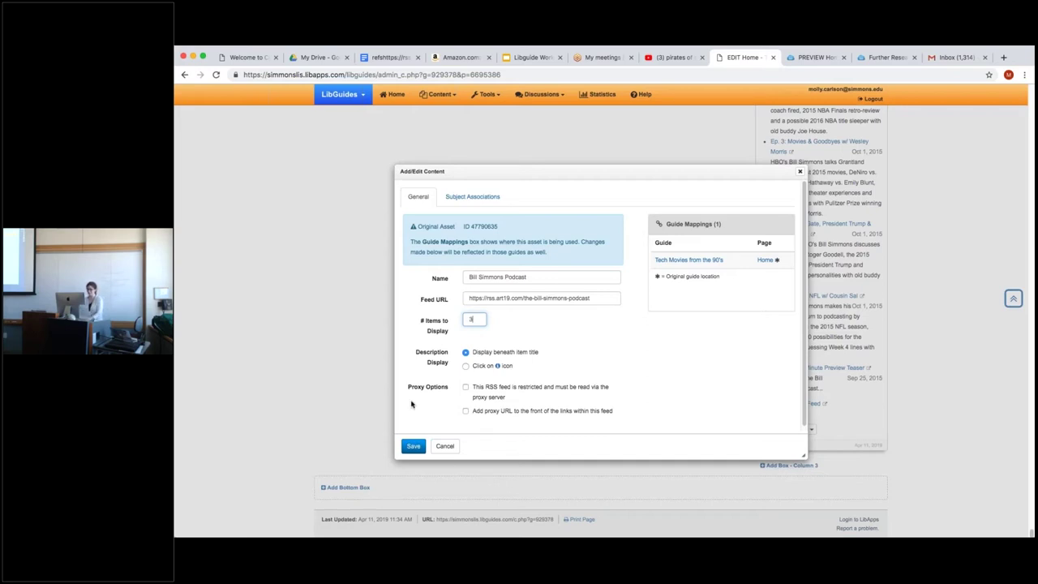
click(413, 446)
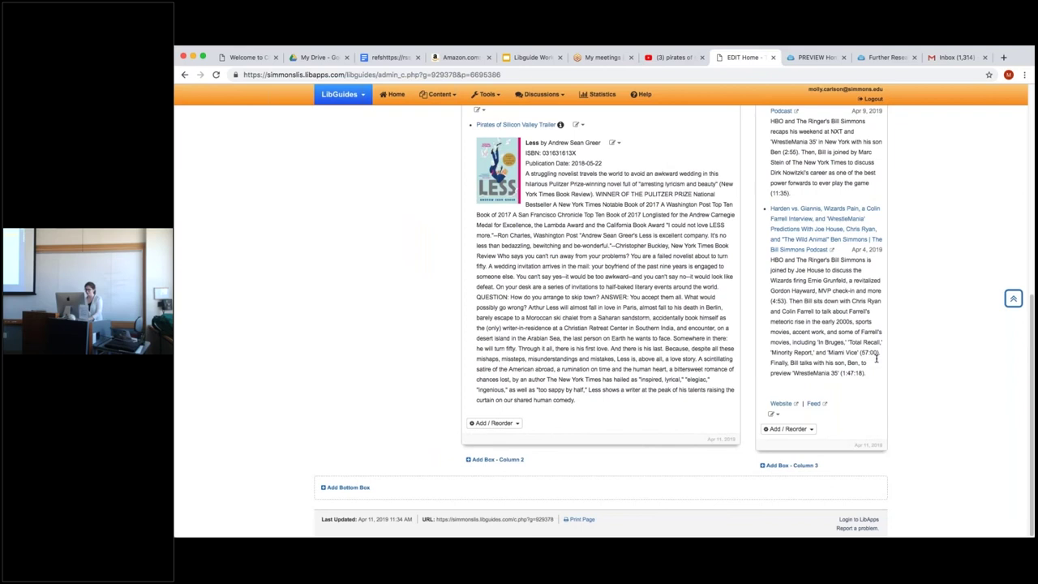
scroll(940, 341, up, 5)
scroll(940, 340, down, 1)
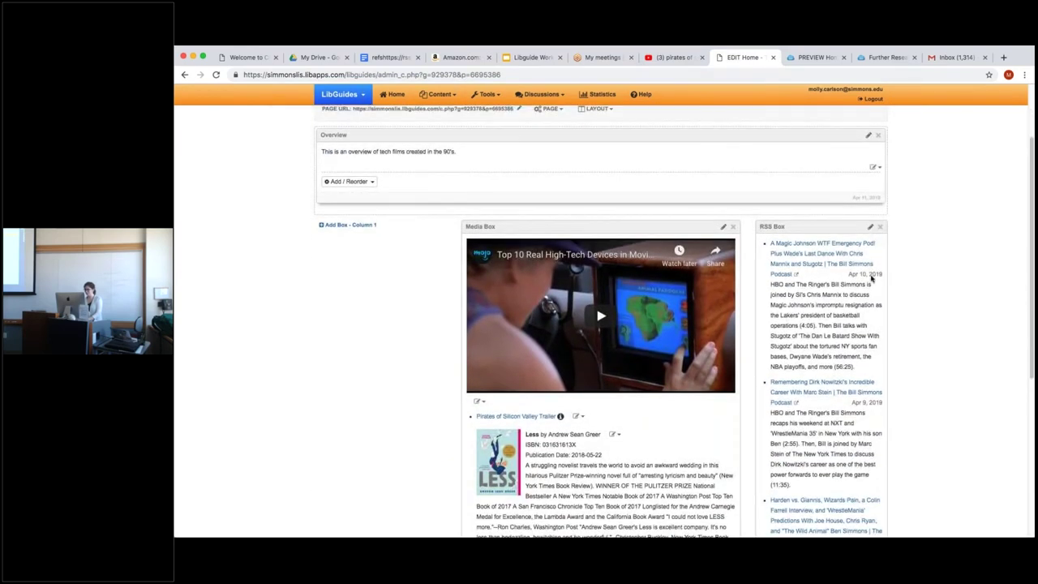
triple_click(771, 283)
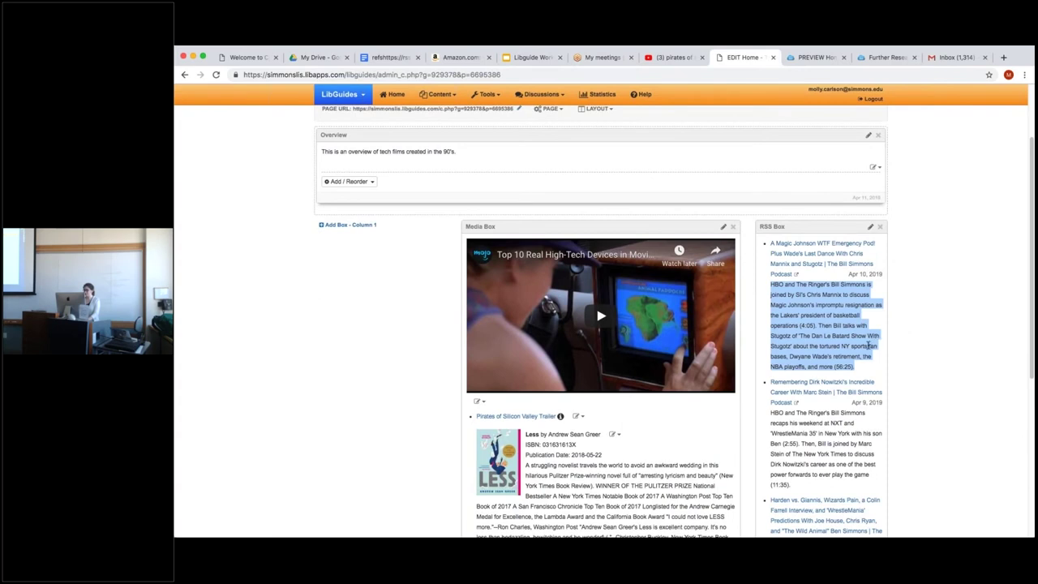
click(895, 334)
scroll(895, 334, down, 4)
- Change the feed's Description Display to 'Click on icon' and save
click(774, 449)
click(787, 471)
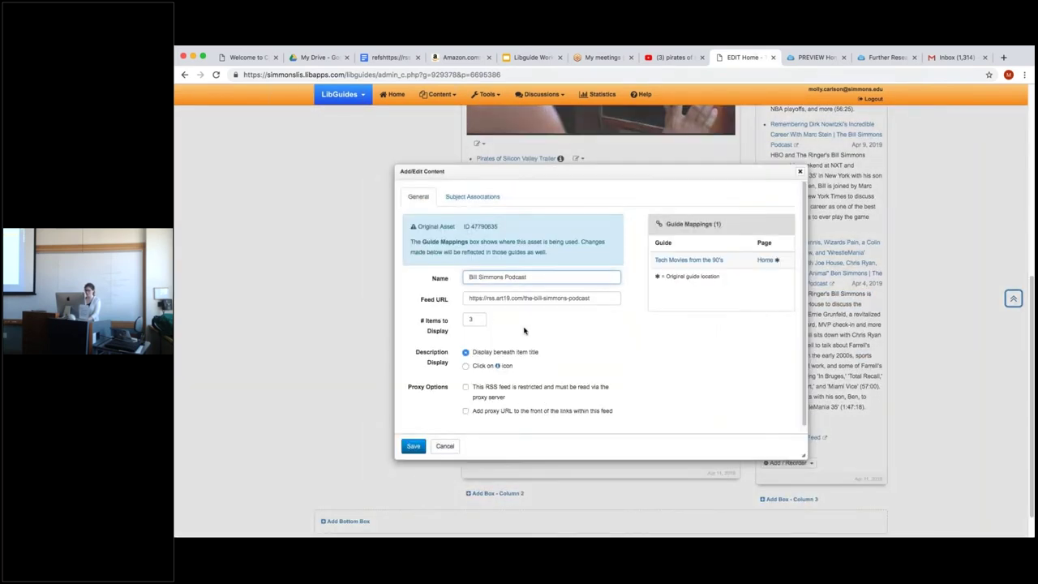
click(467, 367)
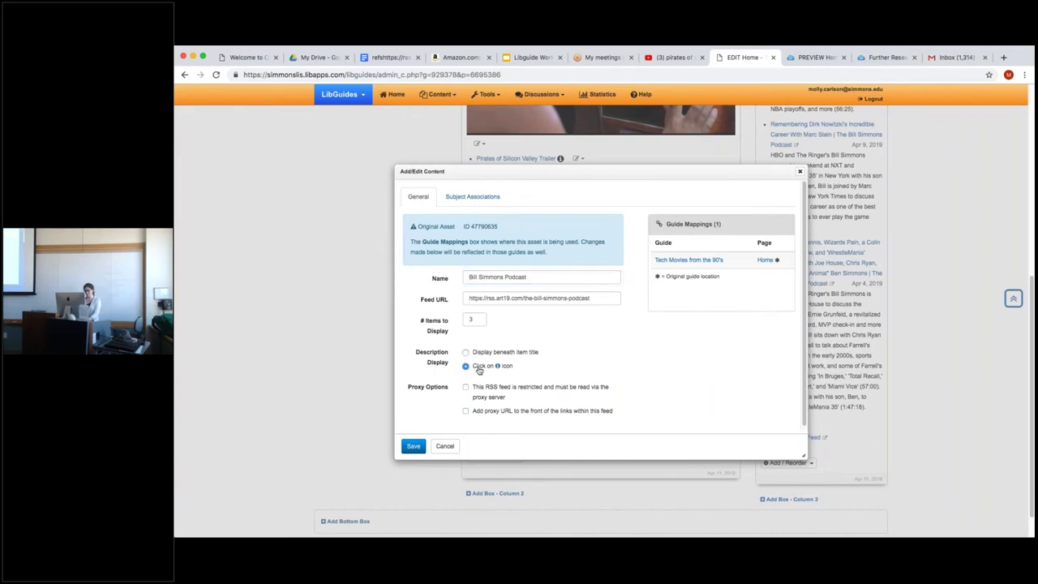
click(413, 445)
scroll(871, 300, up, 5)
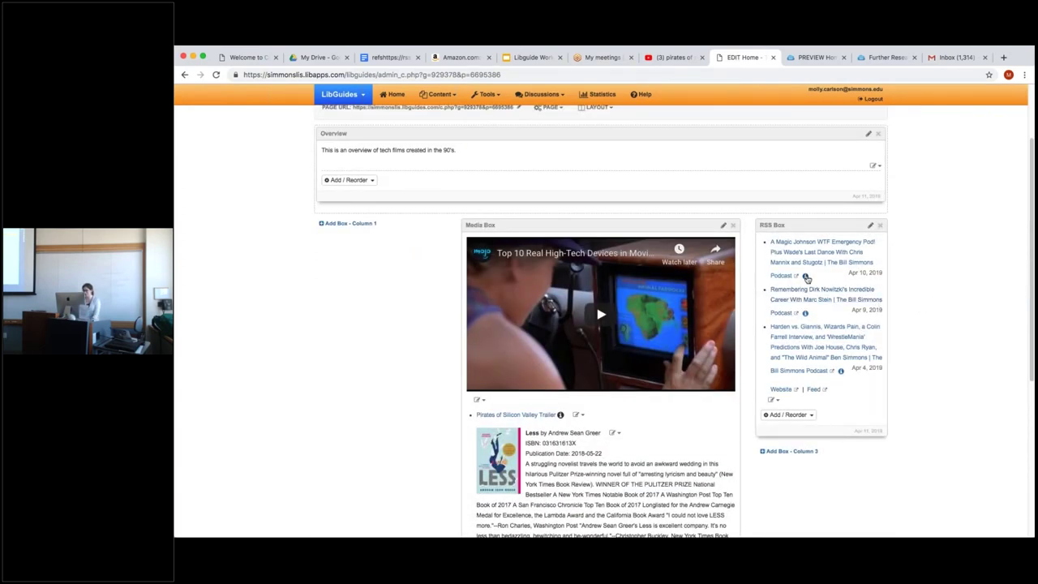
mouse_move(806, 277)
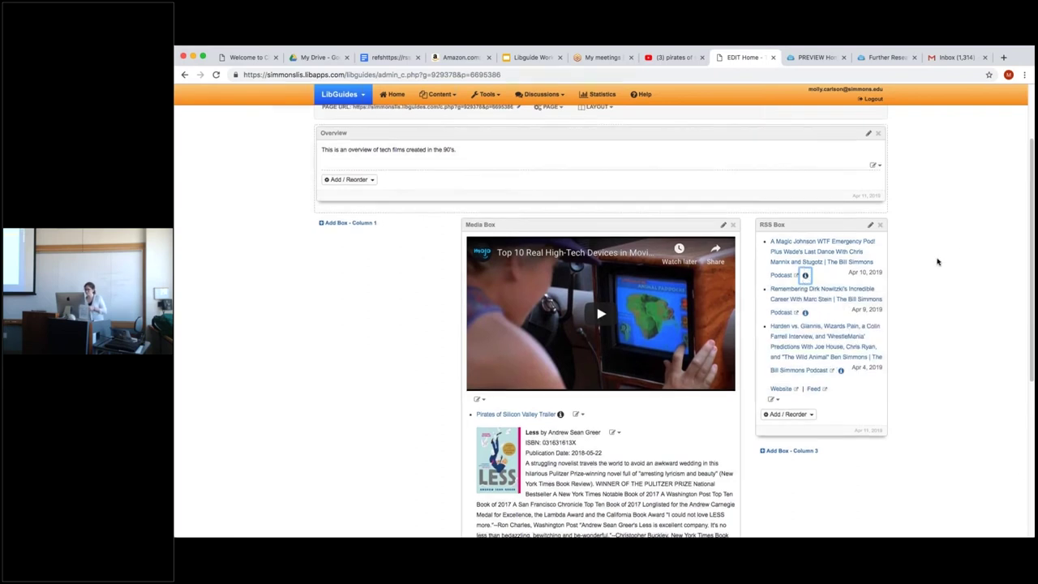
scroll(937, 261, down, 3)
scroll(936, 260, up, 3)
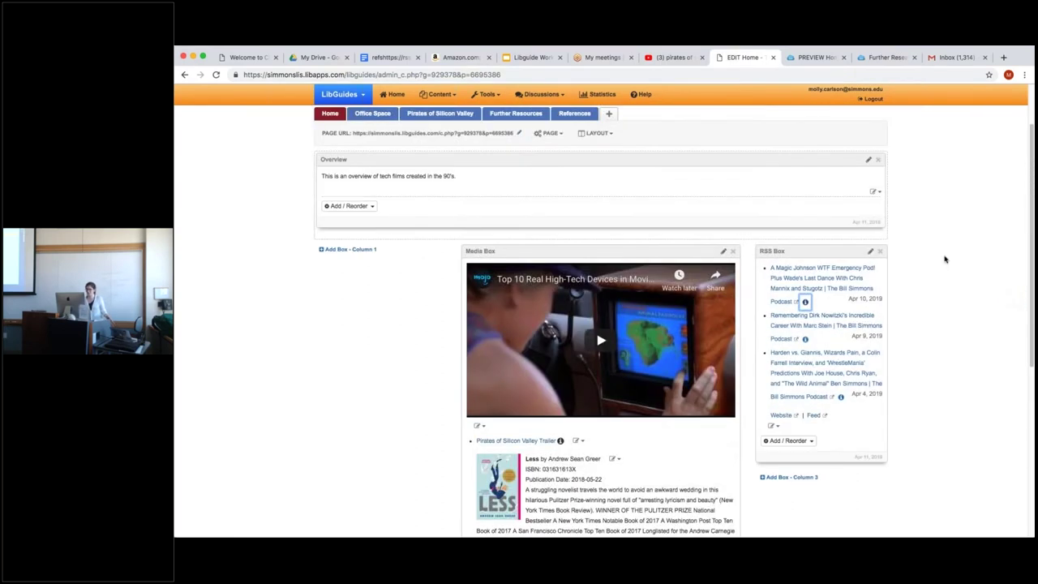
- Create a first-column box named 'Rest of the Features' and show its addable content types
click(355, 249)
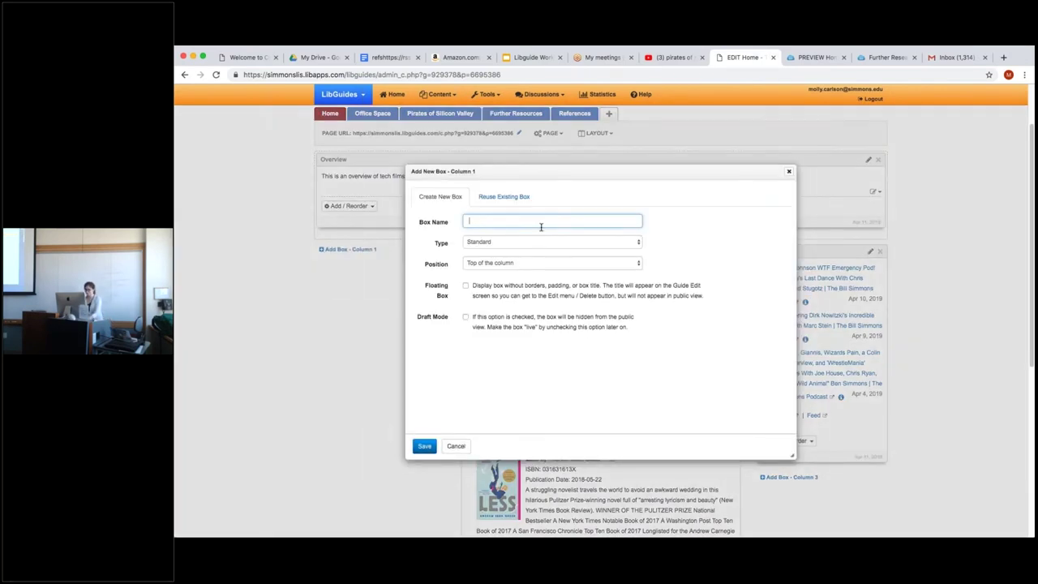
text(RE)
key(BackSpace)
key(BackSpace)
text(Rest of the Featu)
click(423, 446)
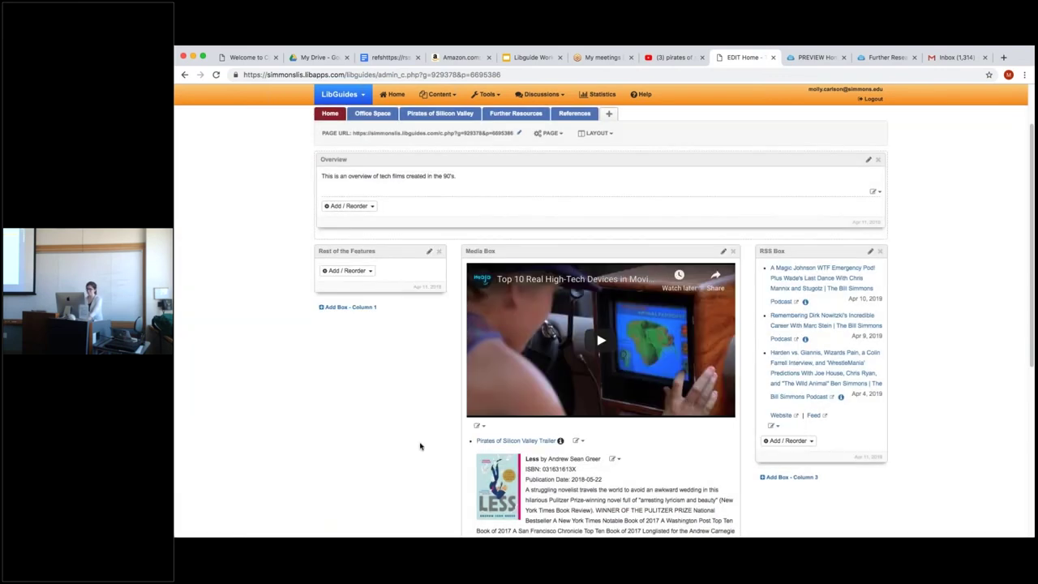
click(346, 270)
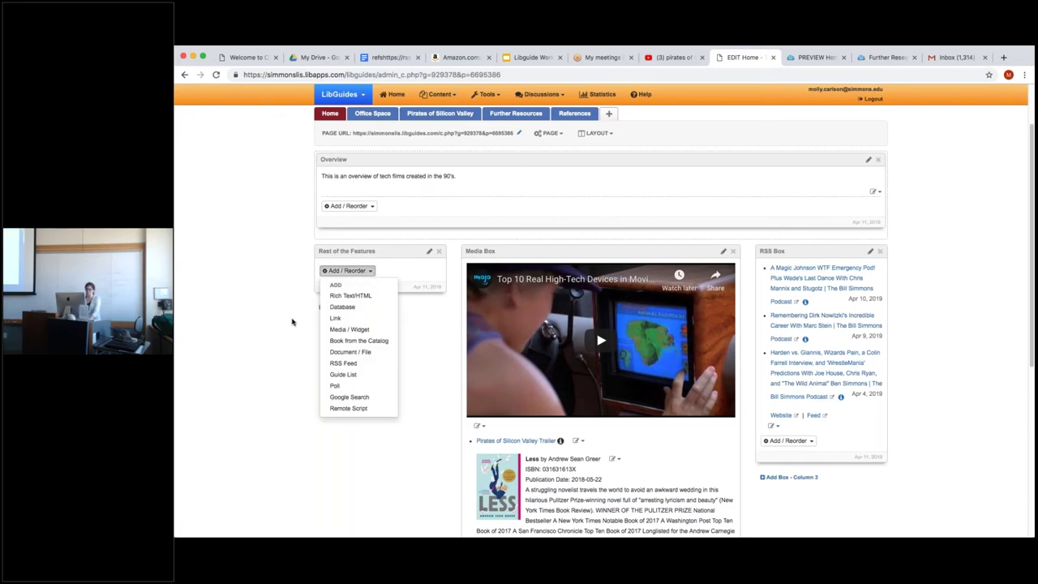
scroll(293, 321, down, 1)
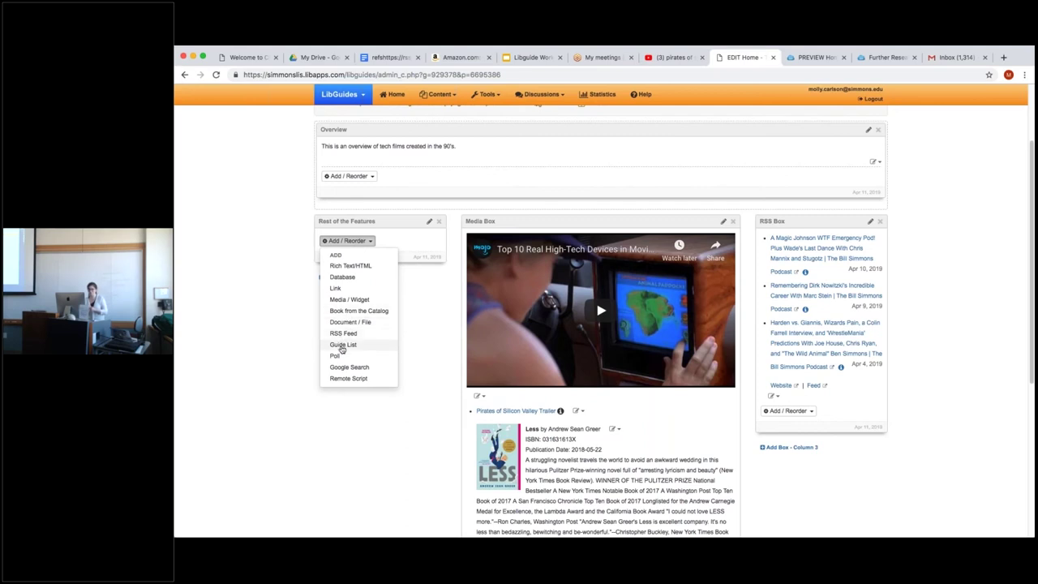
- Start a new Document / File titled 'References', then bring up the Google Docs reference list
click(351, 322)
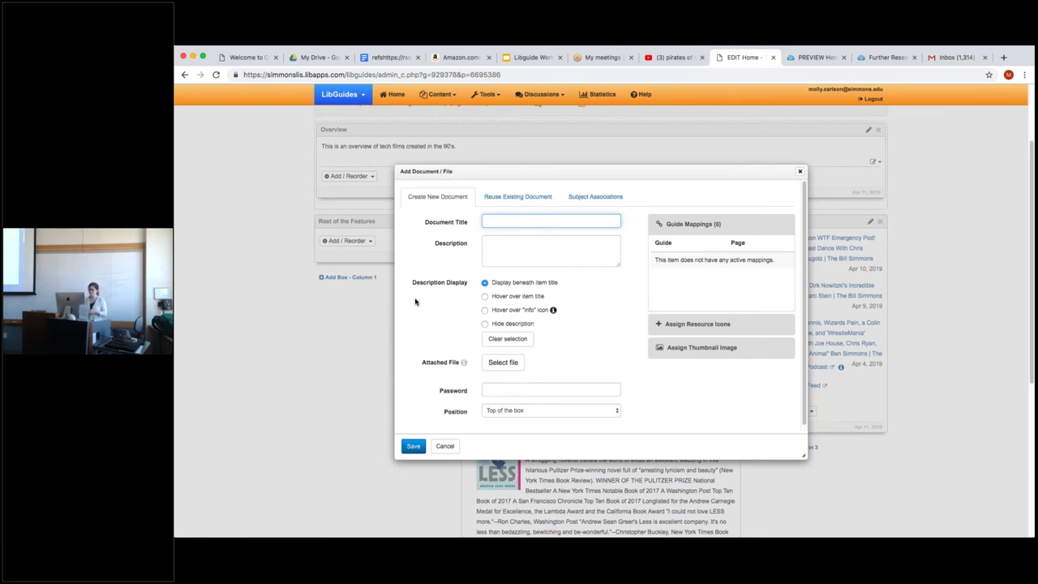
click(391, 59)
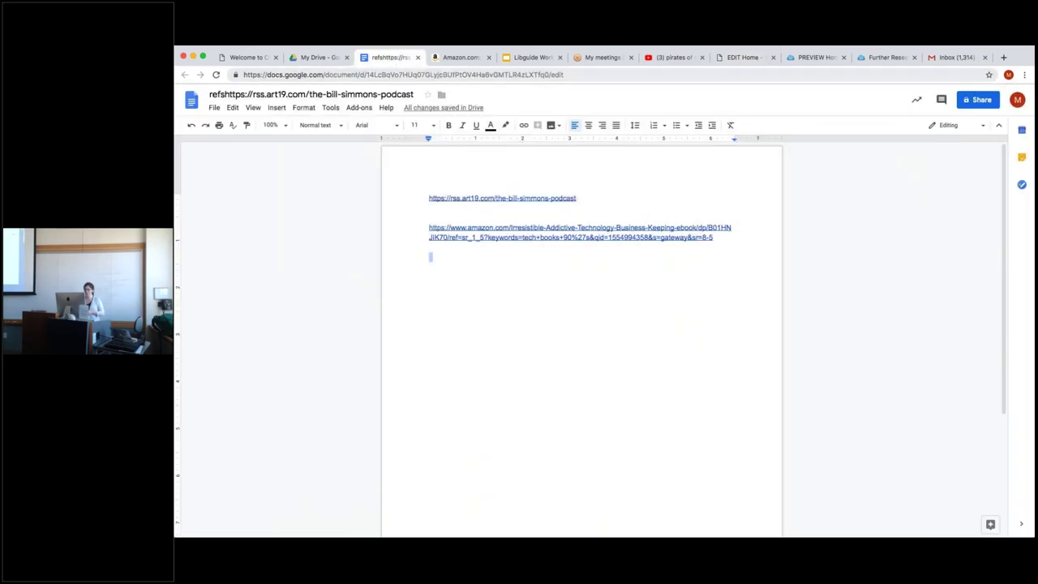
click(742, 58)
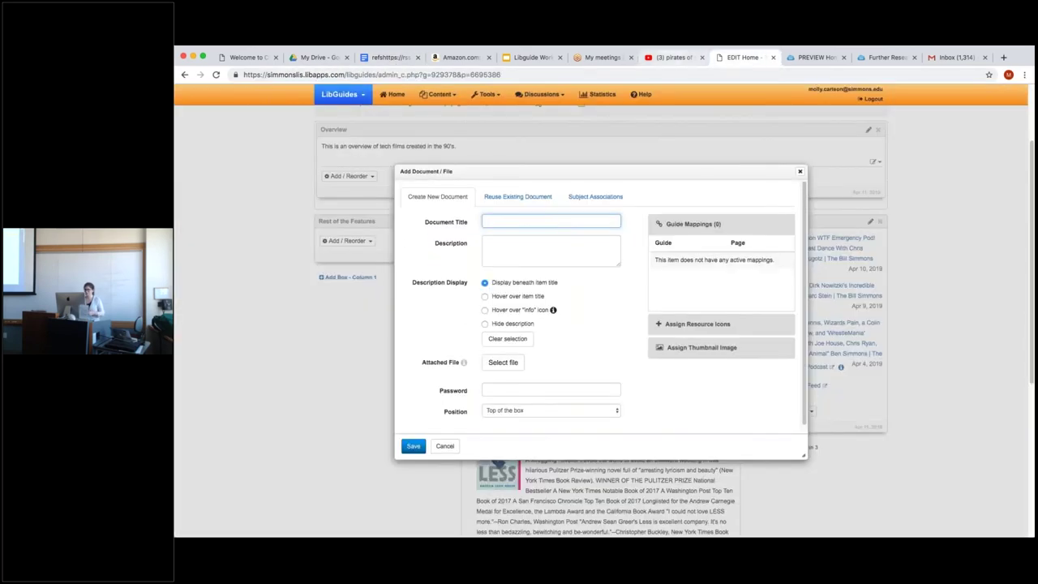
text(REfer)
key(BackSpace)
text(eferences)
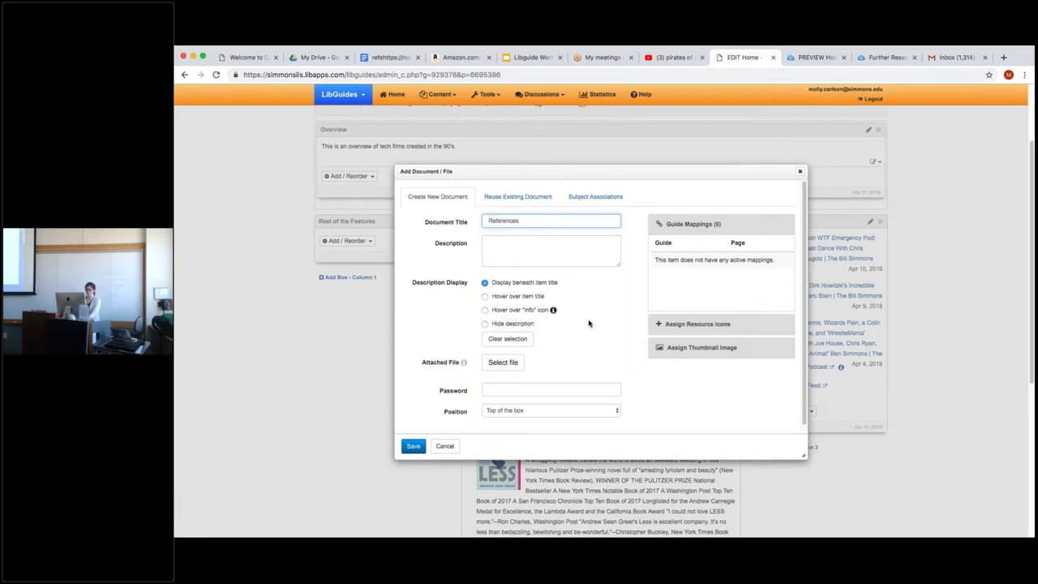
scroll(589, 323, down, 1)
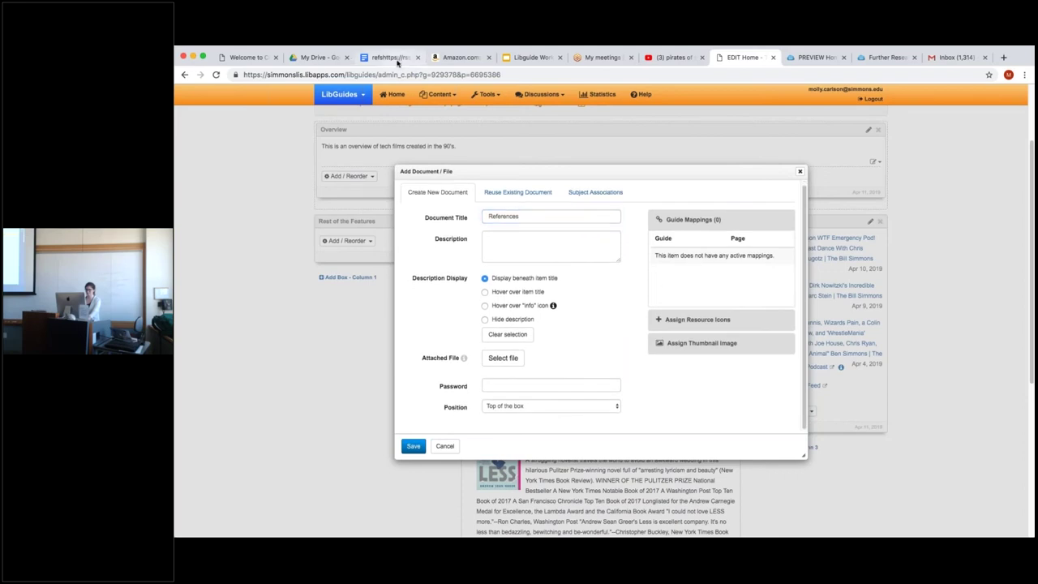
click(405, 58)
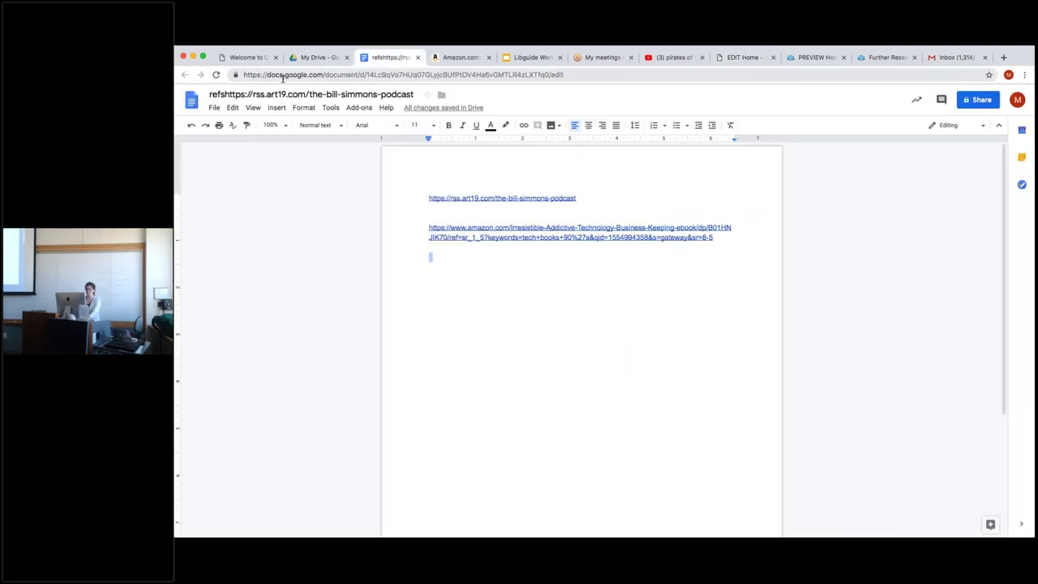
- Download the reference-links Google Doc as a Word .docx and attach it to the References form
click(214, 109)
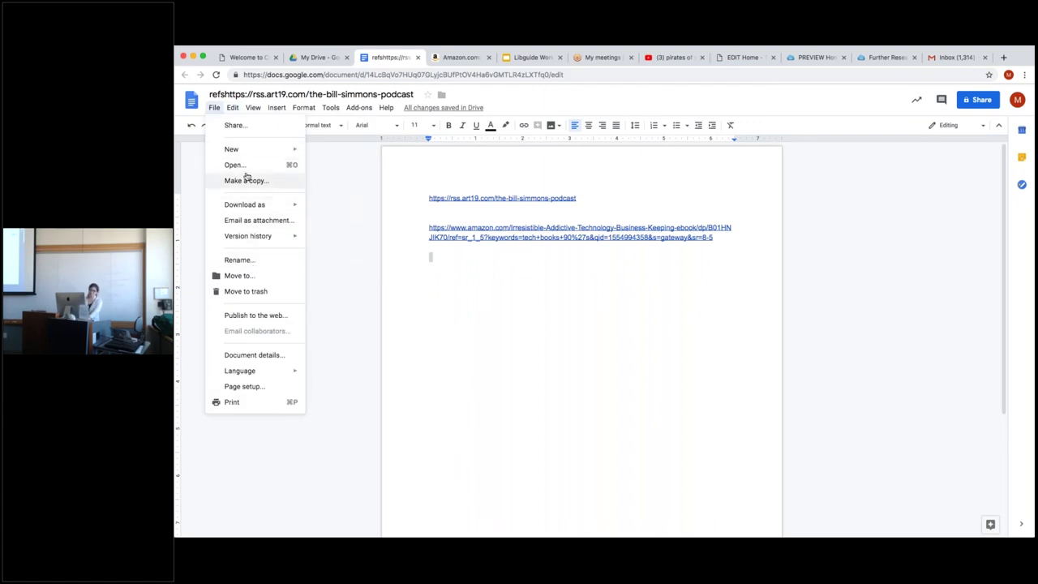
mouse_move(248, 204)
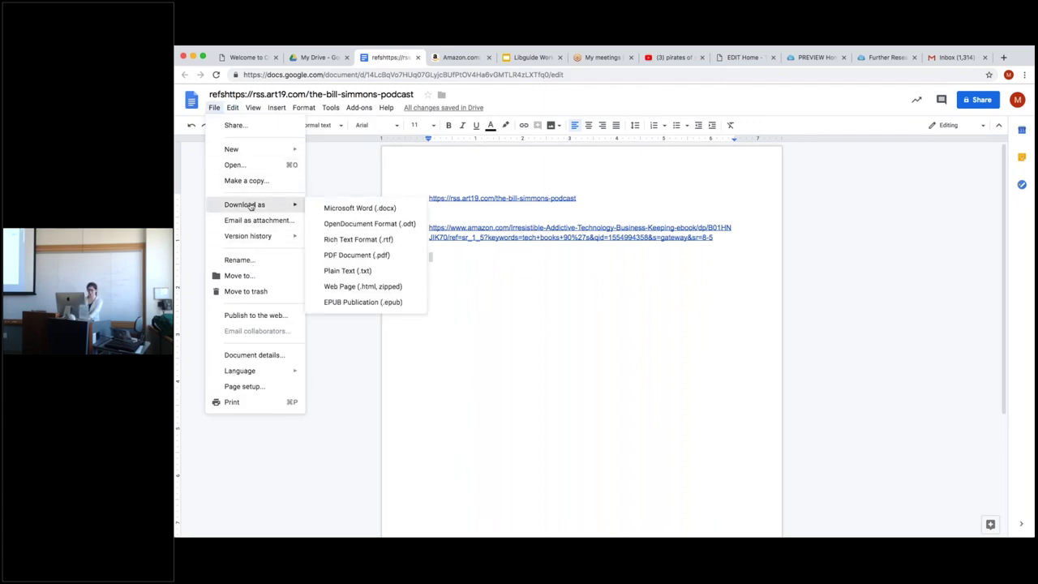
click(344, 211)
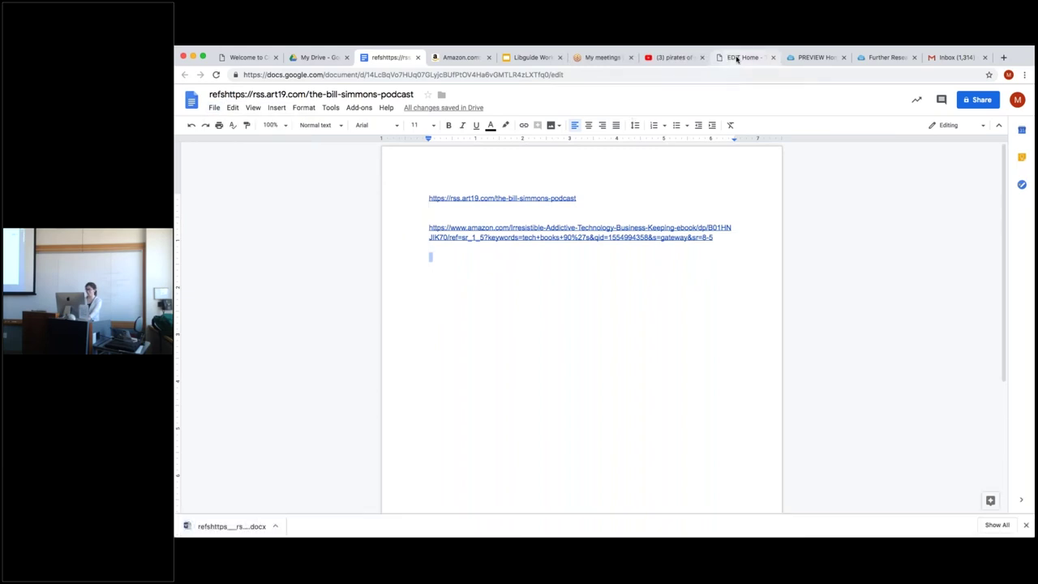
click(737, 58)
click(511, 362)
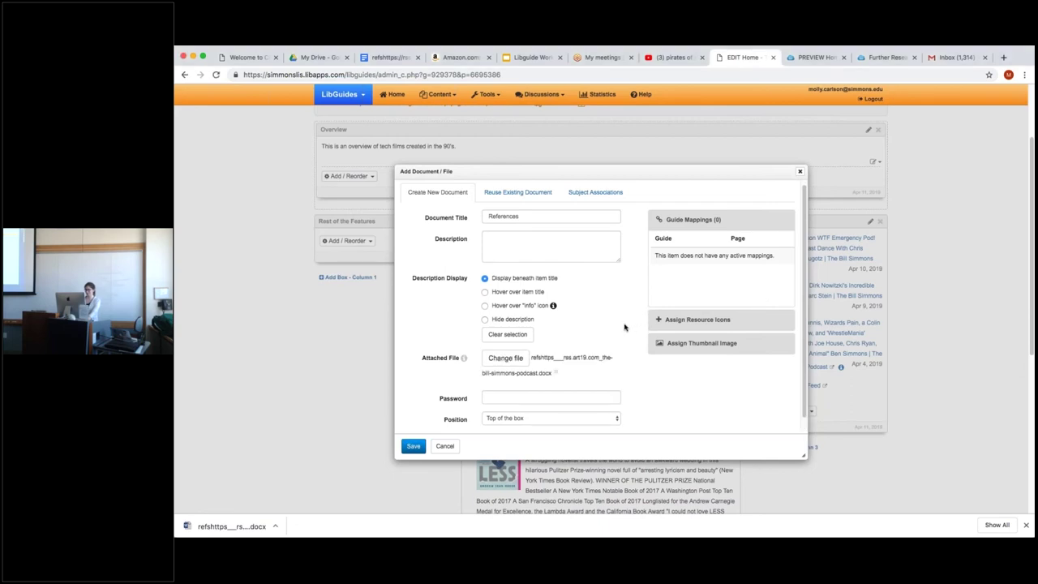
- Save the References document with the attached refs .docx file into the box
scroll(616, 331, down, 1)
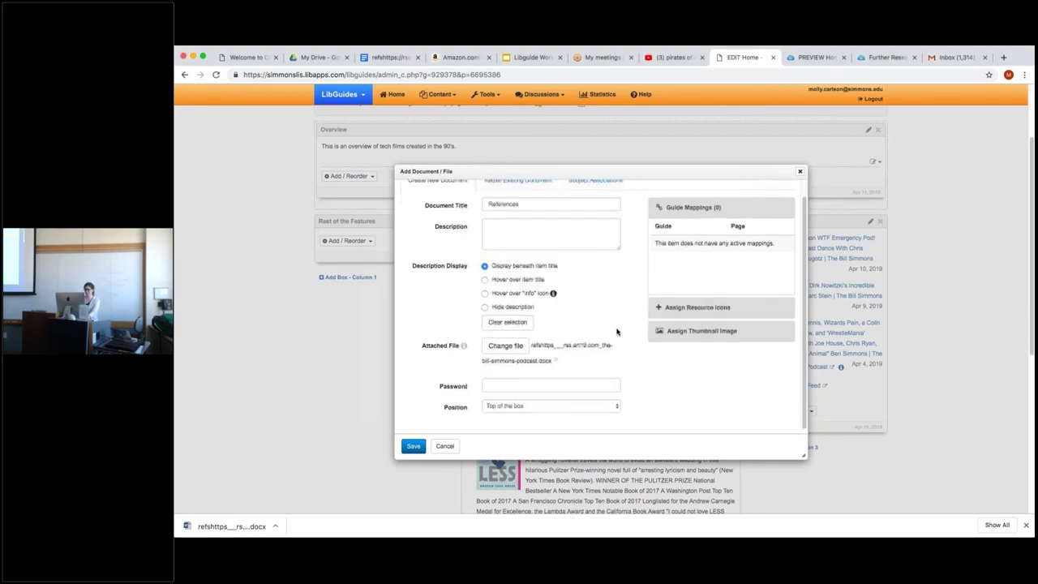
click(413, 446)
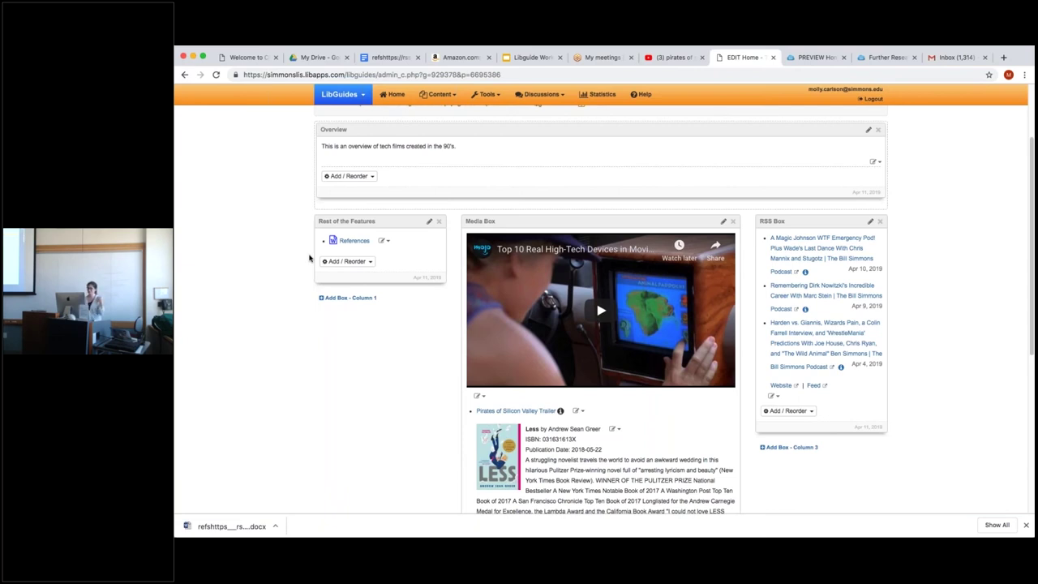
- Add a Guide List to Rest of the Features with list type Manually Selected Guides
click(367, 261)
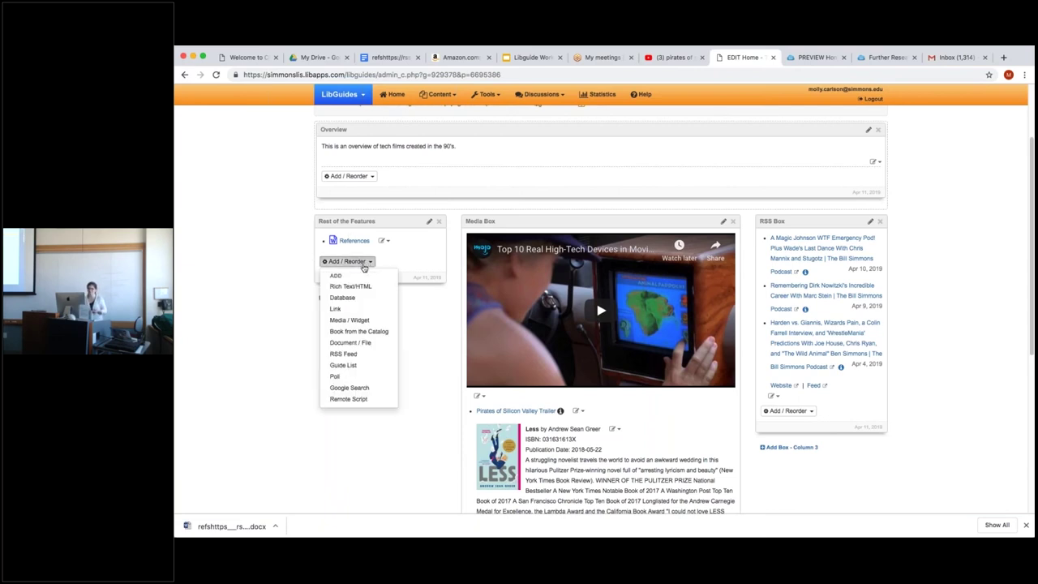
click(343, 365)
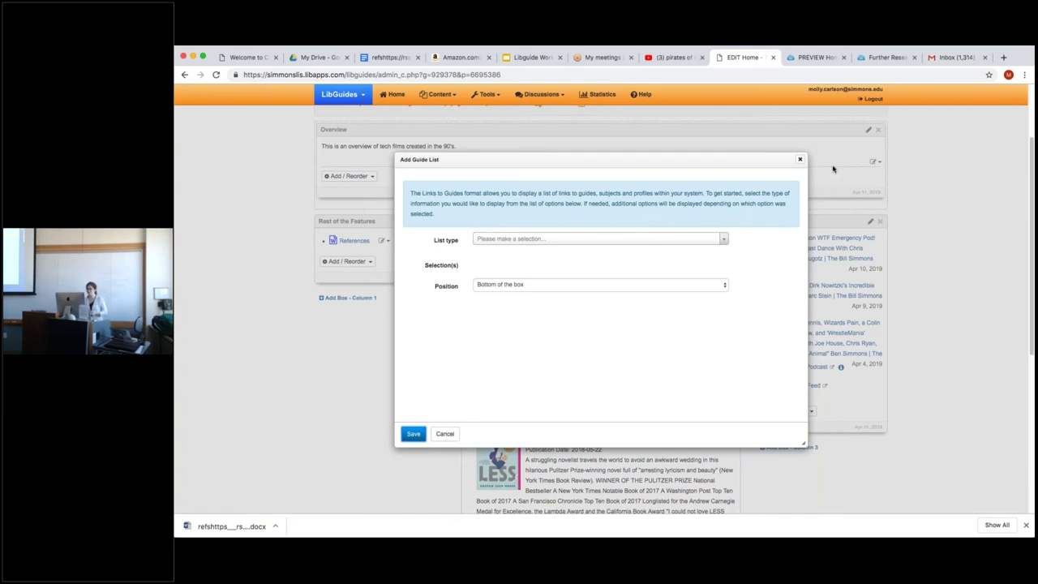
click(724, 242)
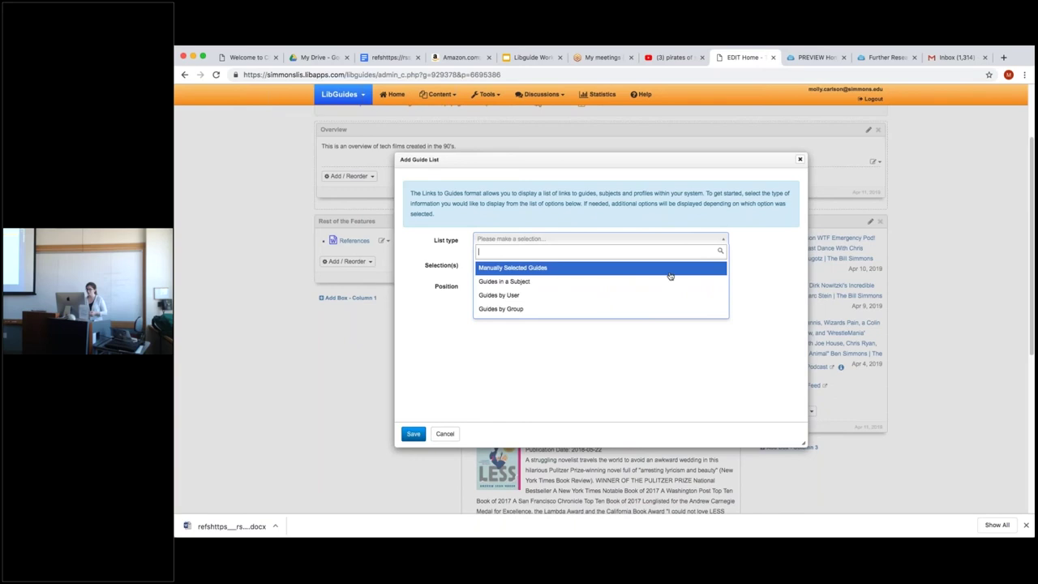
click(523, 269)
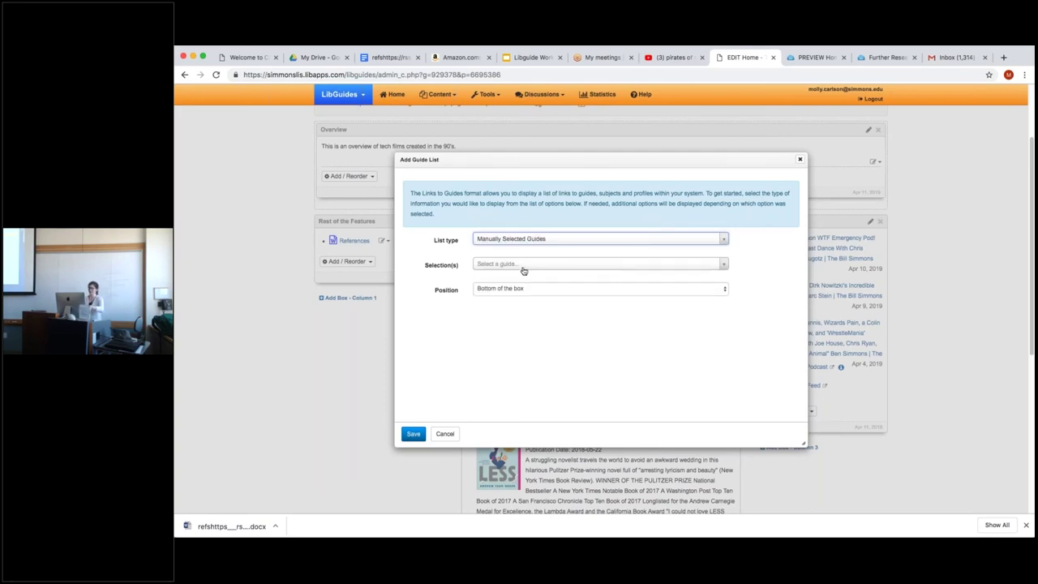
- Select King Philip's War, Japanese Literature and Shakespeare Demystified, and save the guide list
click(725, 268)
scroll(663, 341, down, 10)
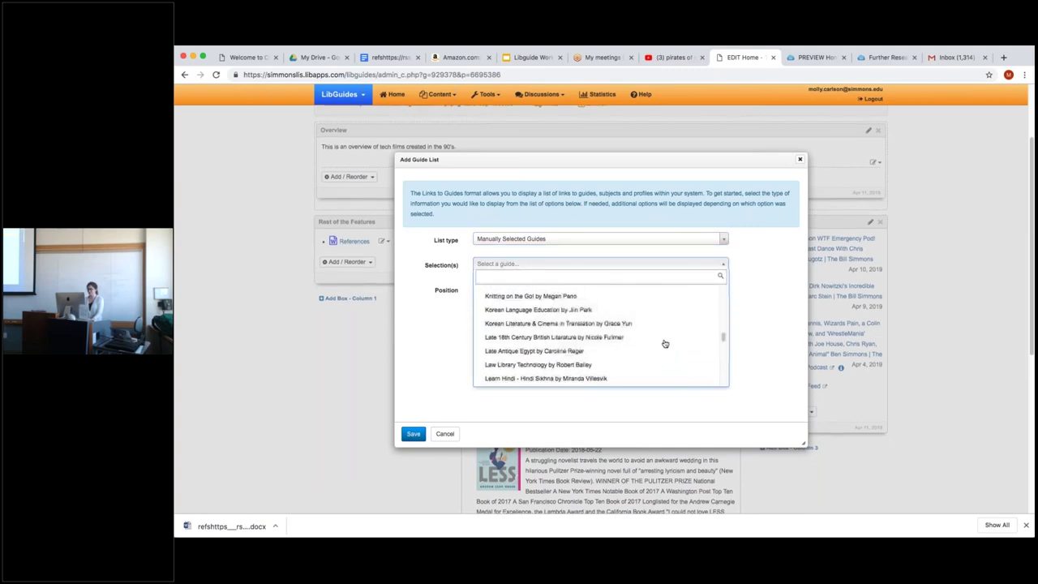
scroll(664, 343, up, 2)
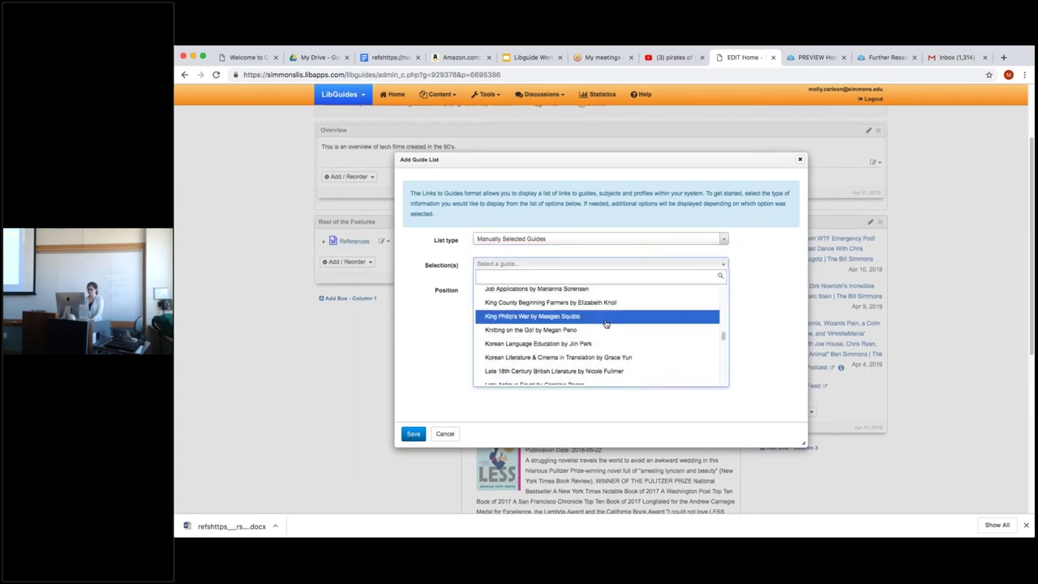
click(605, 322)
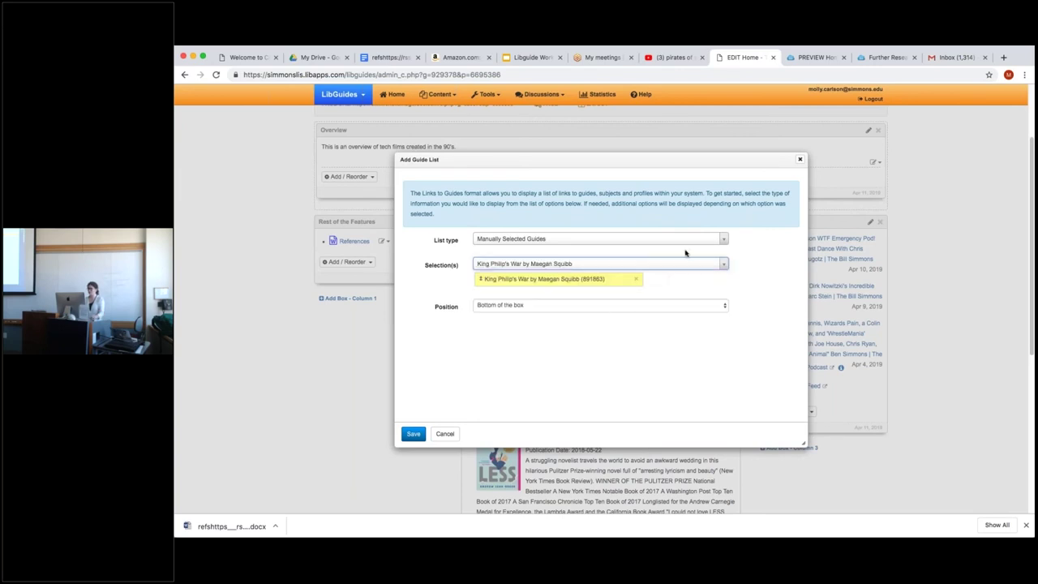
click(718, 263)
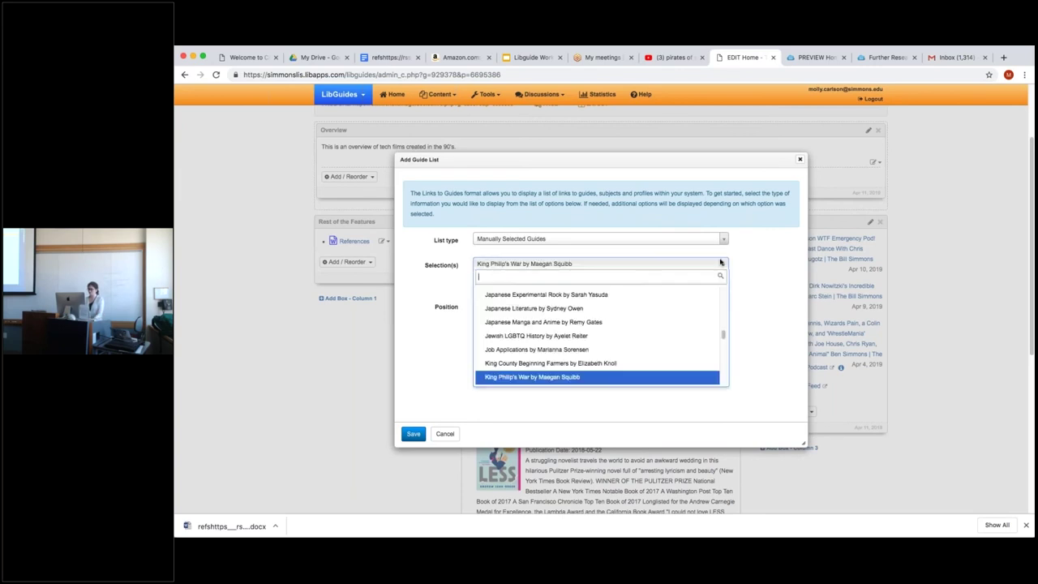
click(636, 309)
click(718, 264)
scroll(658, 333, down, 5)
scroll(658, 332, down, 3)
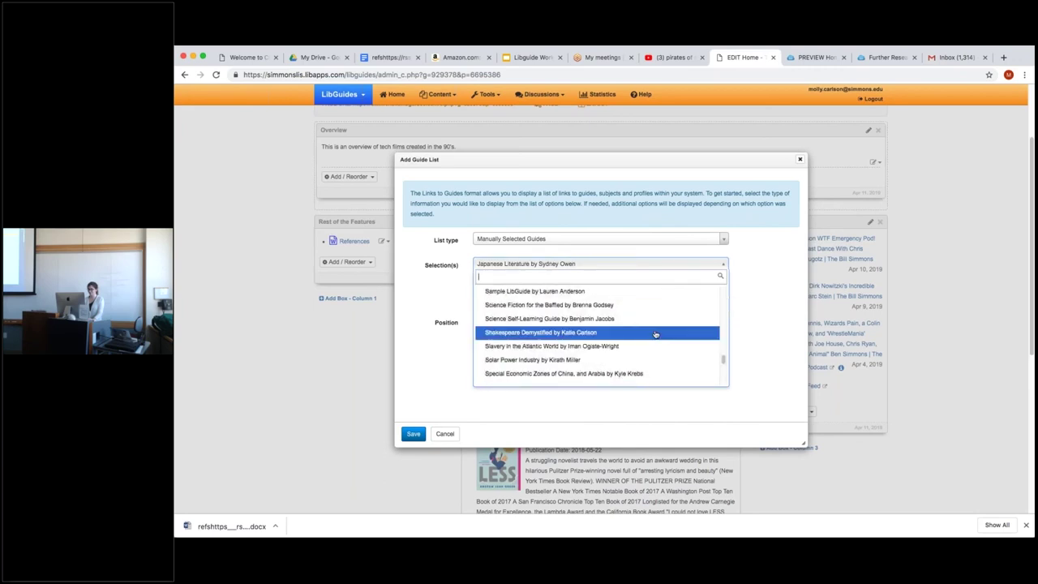
click(622, 334)
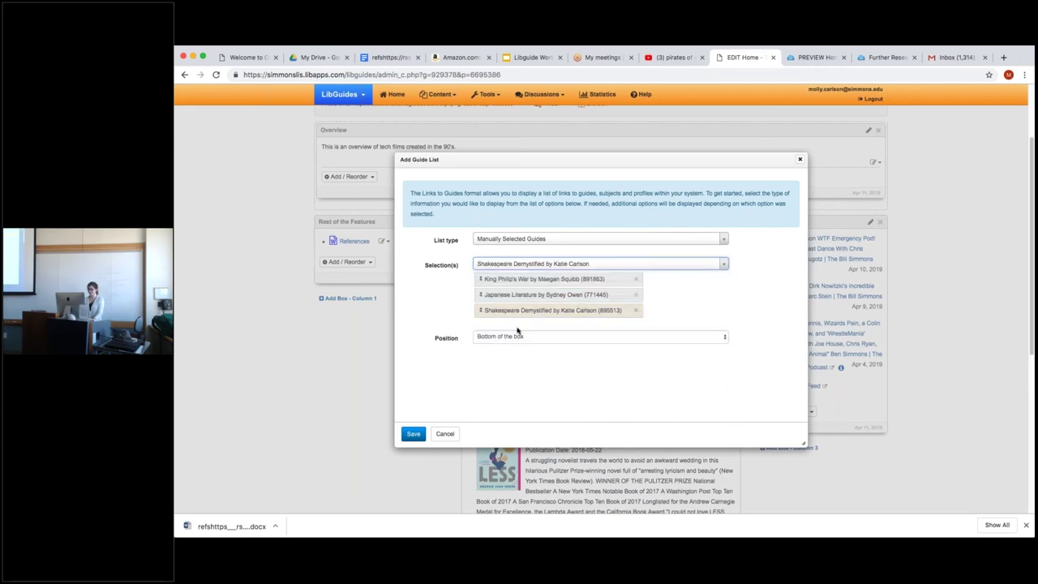
click(510, 337)
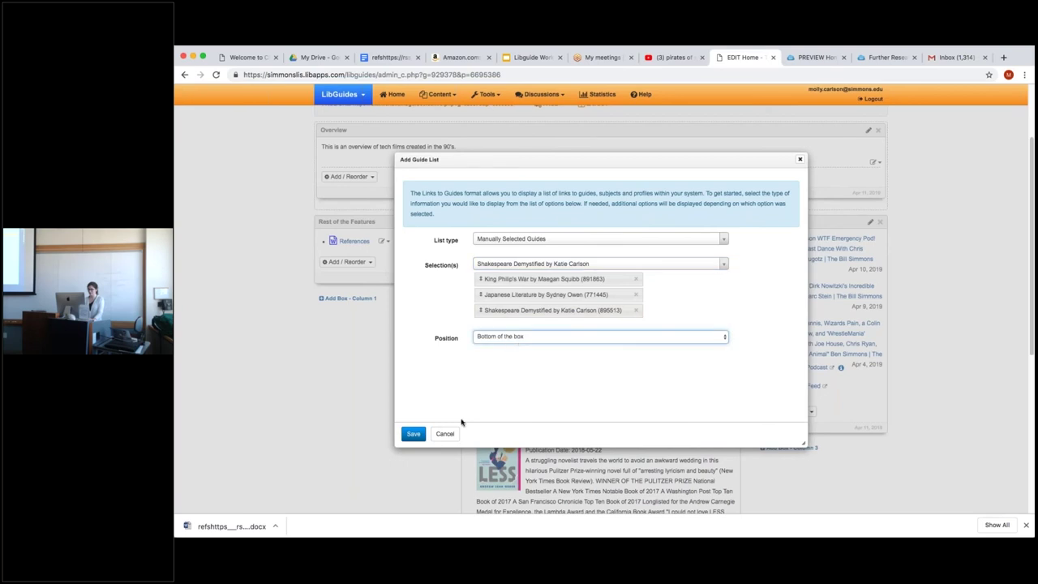
click(413, 434)
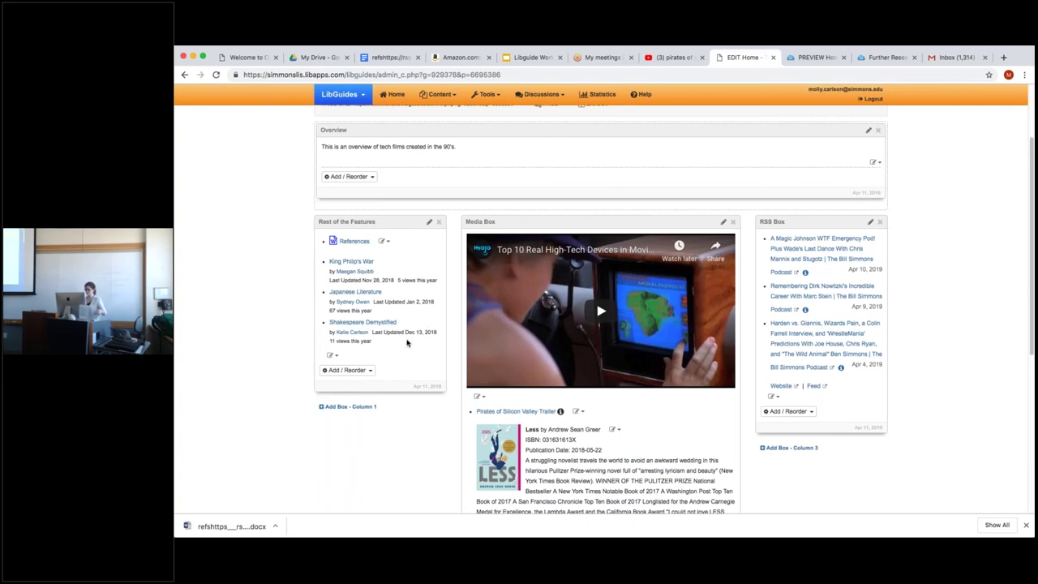
click(815, 57)
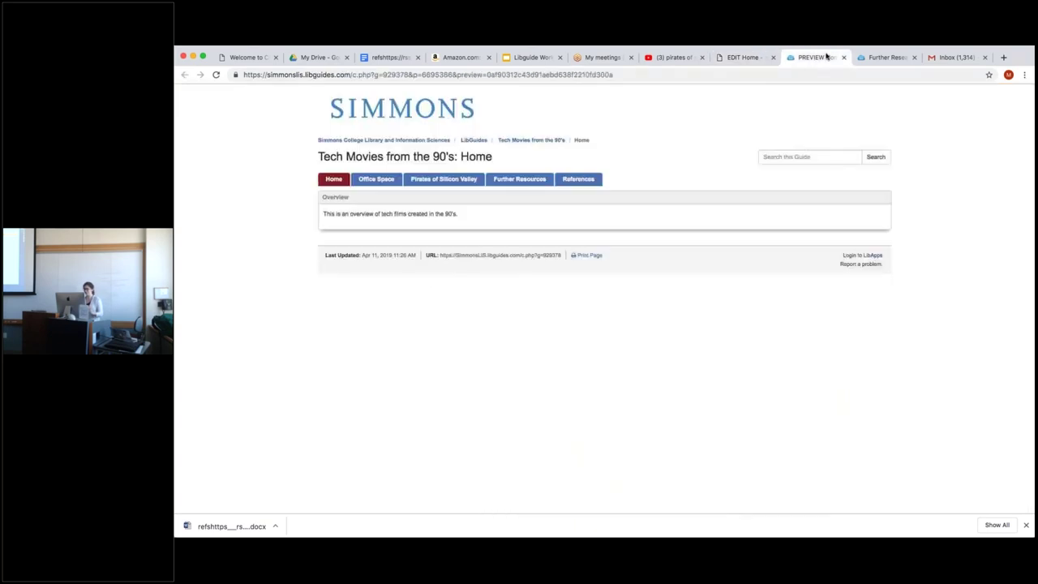
key(ctrl+Tab)
click(807, 58)
click(474, 142)
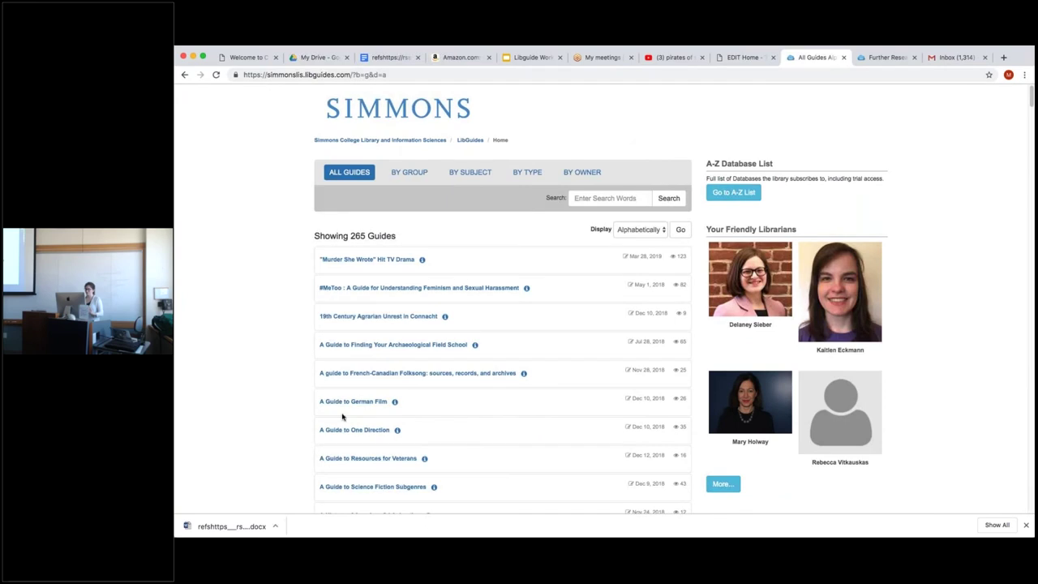
click(744, 57)
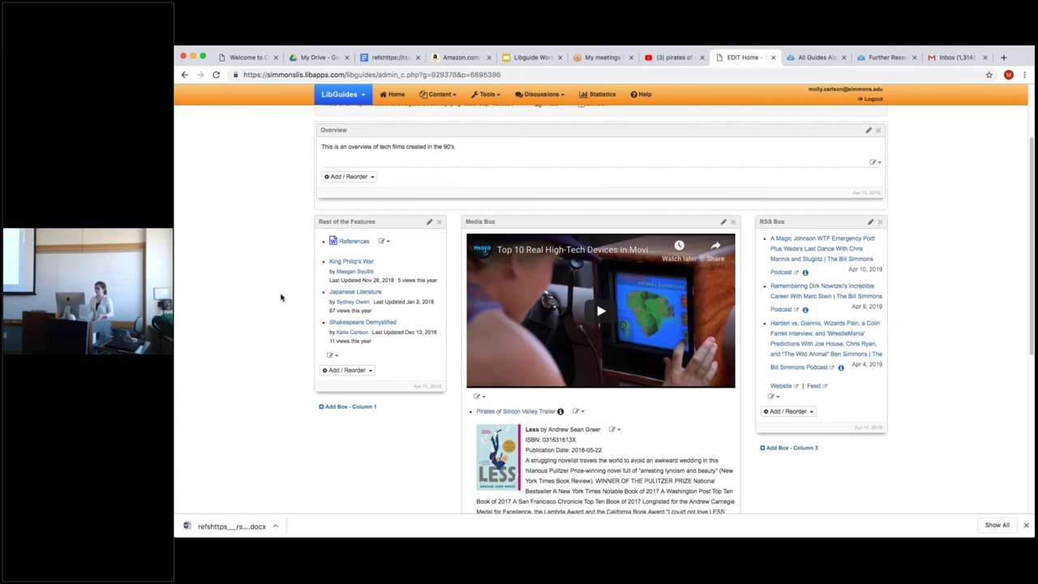
- Add a poll to Rest of the Features titled 'Which movies are you exicited to see this year?'
click(366, 372)
scroll(278, 423, down, 2)
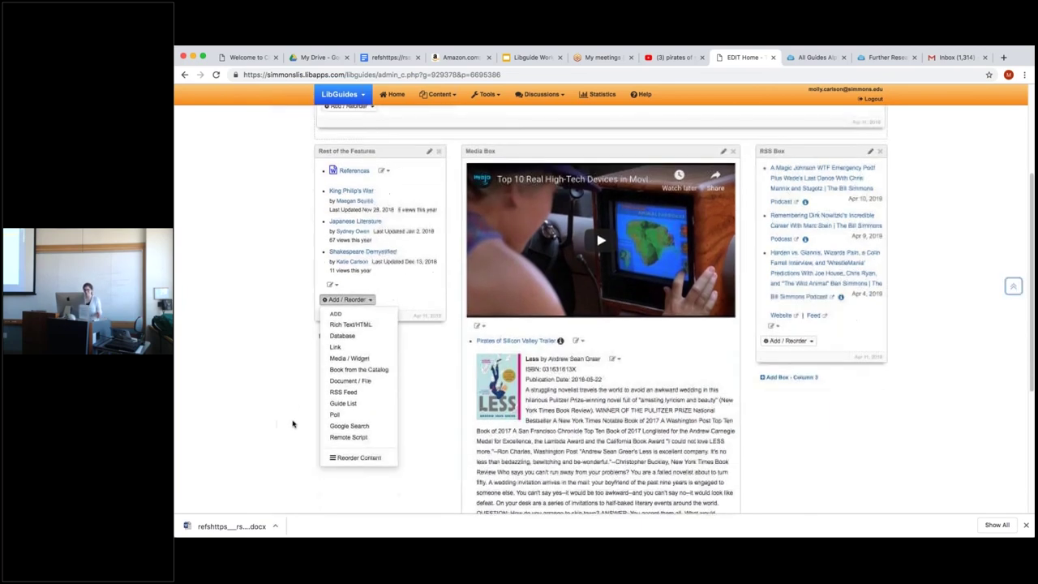
click(334, 415)
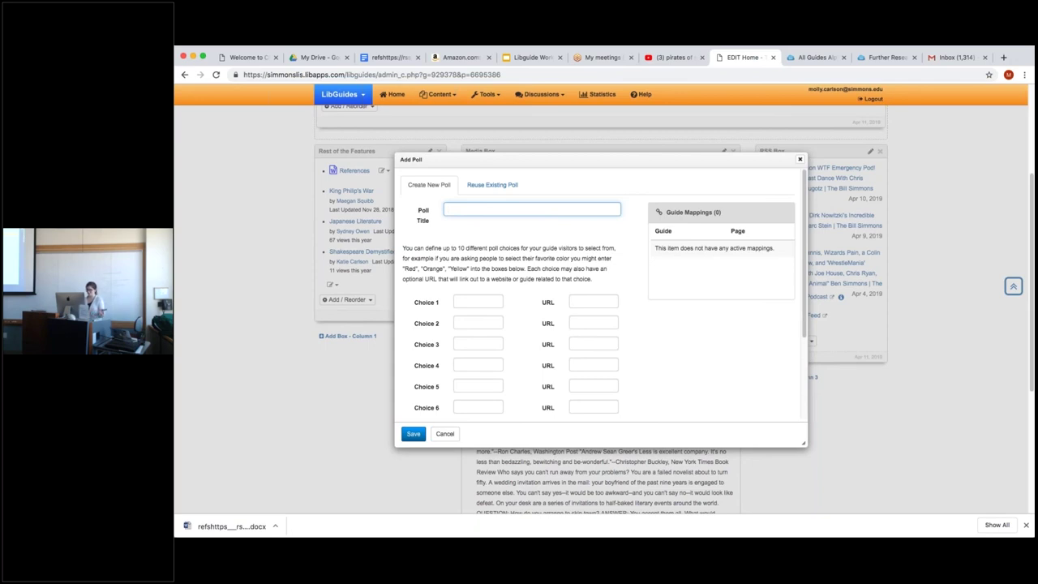
text(Which movies are you exi)
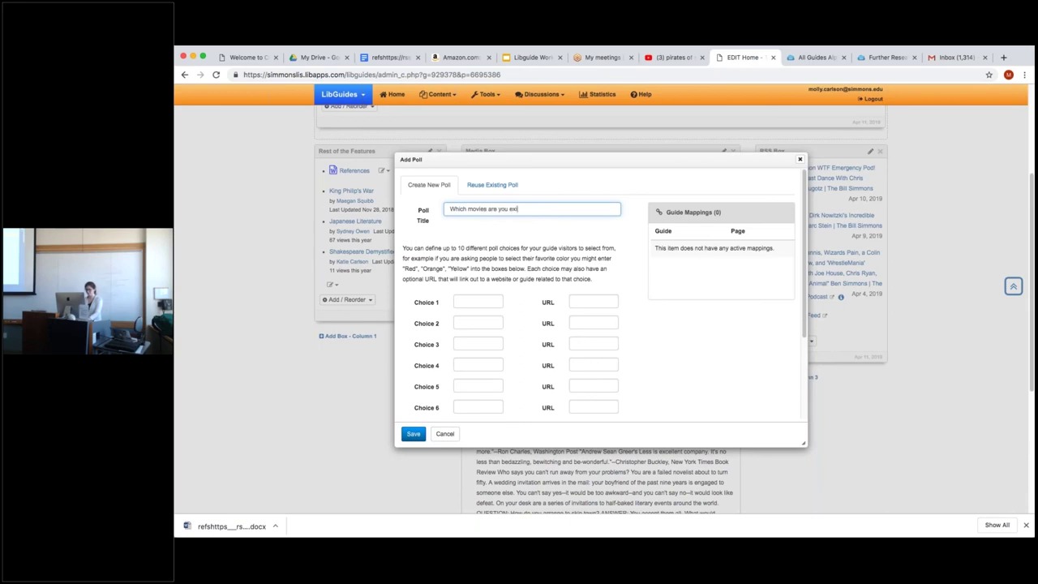
text(cited to see th)
key(BackSpace)
text(is year)
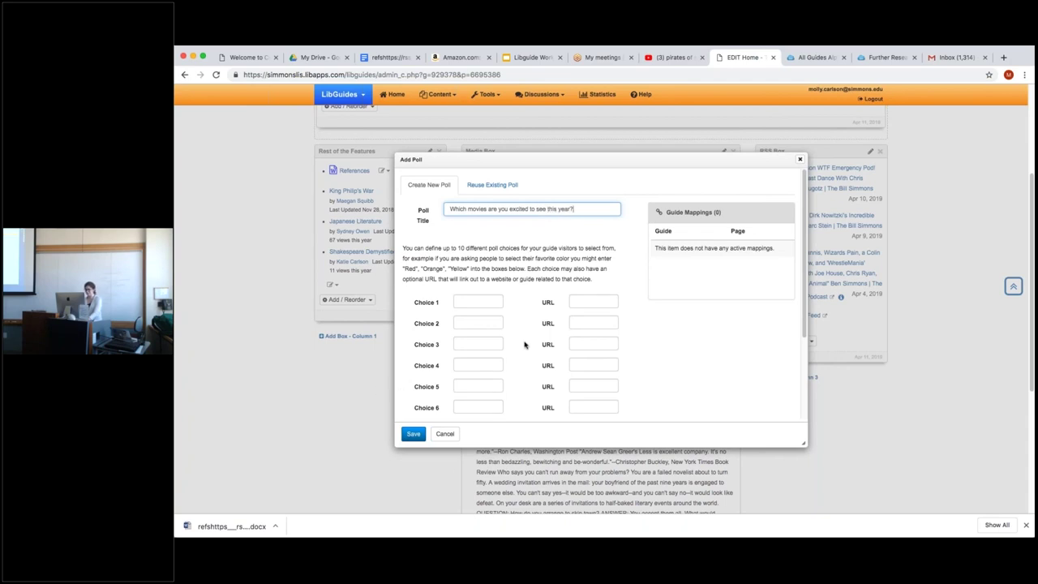
text(?)
- Enter poll choices Us, Little, Avengers:Endgame and Pet Sematary, and save the poll
scroll(526, 345, down, 1)
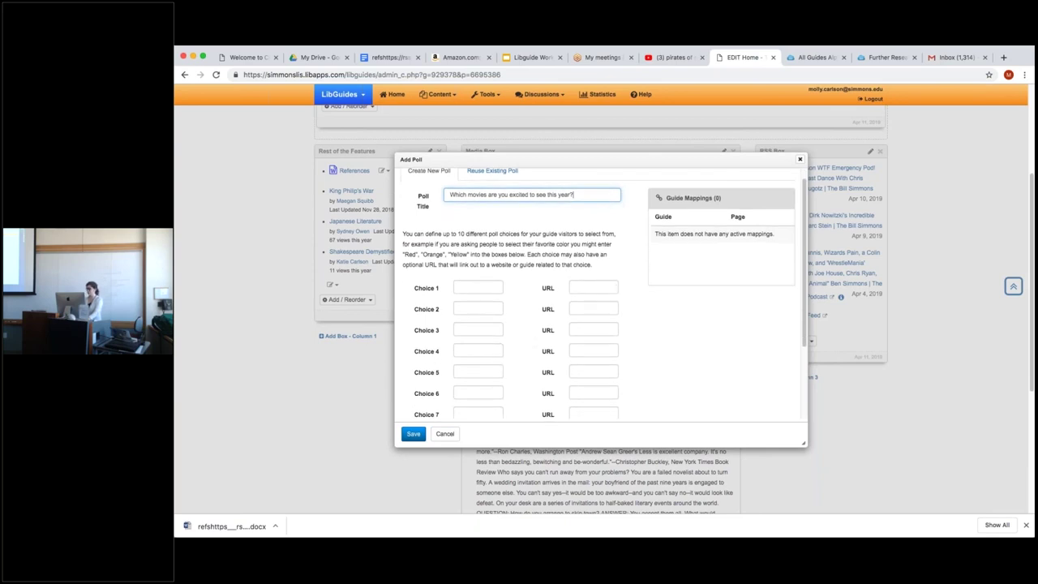
click(472, 285)
text(Us)
key(Tab)
key(Tab)
key(shift+Tab)
text(Little)
key(Tab)
text(Avengers:Endgame)
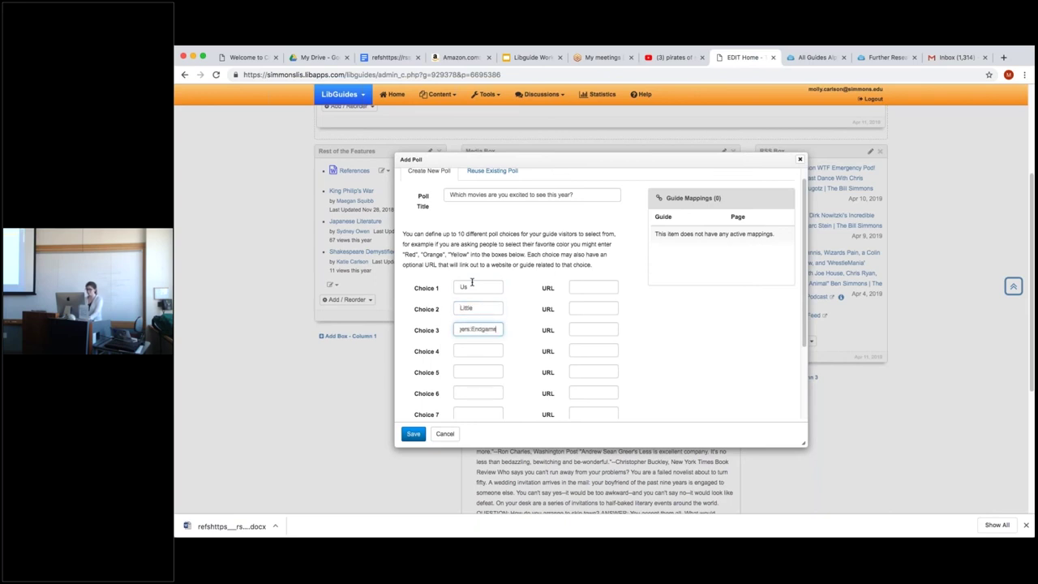
click(481, 349)
text(Pet Sem)
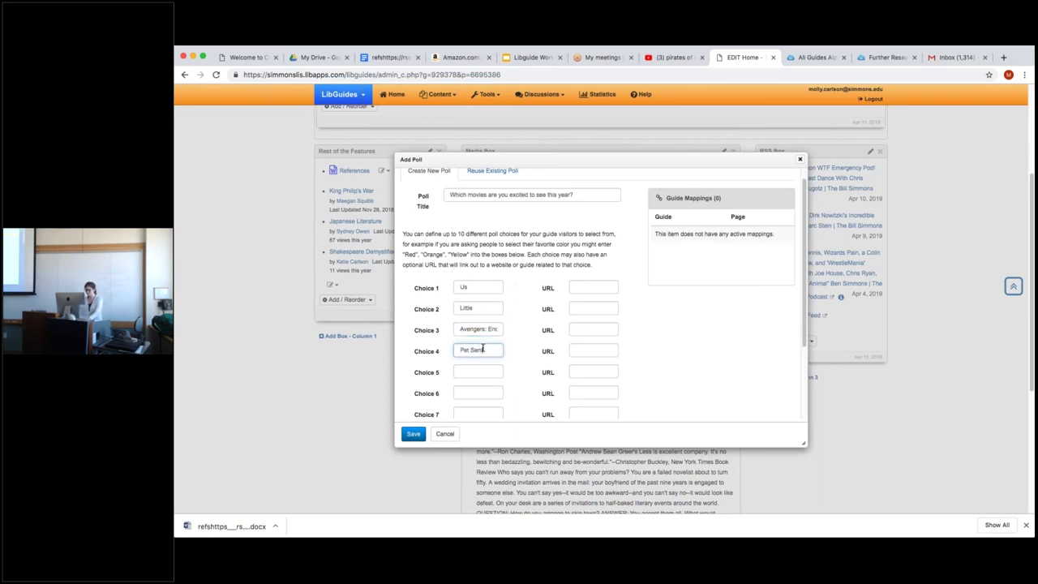
text(atary)
click(414, 434)
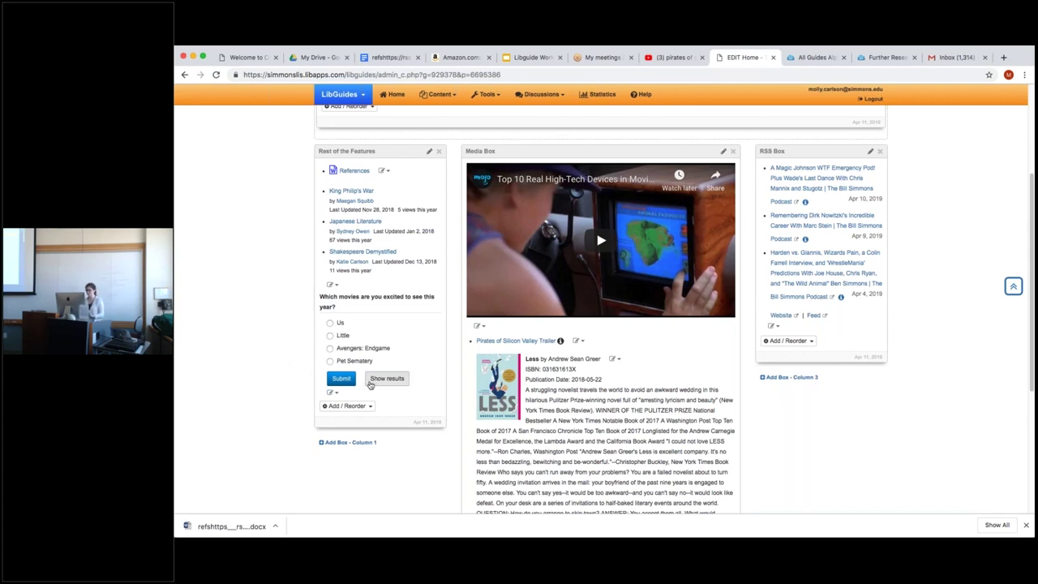
- Test the poll by voting for Us
click(330, 324)
click(340, 381)
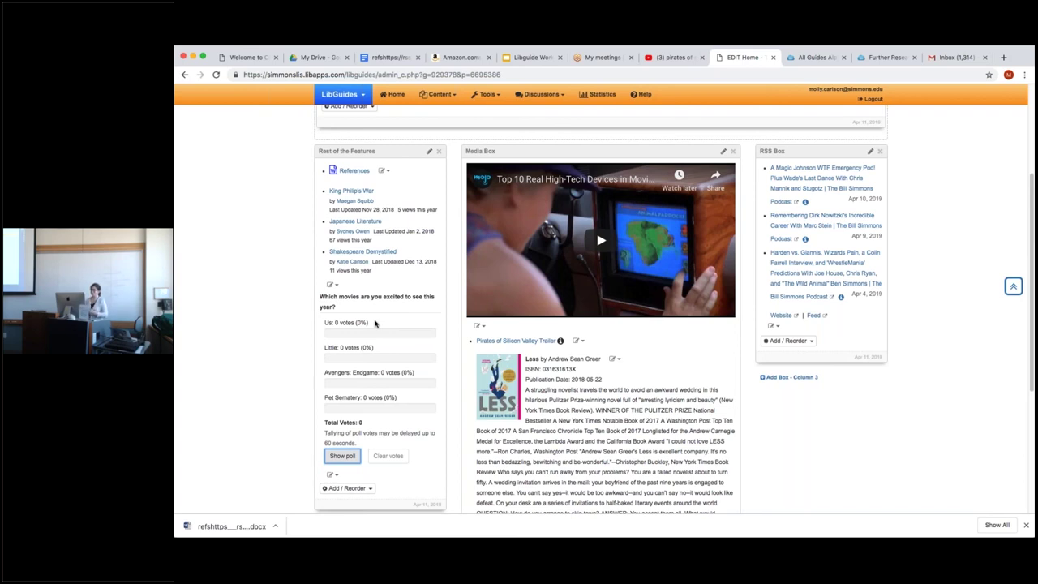
scroll(296, 383, up, 3)
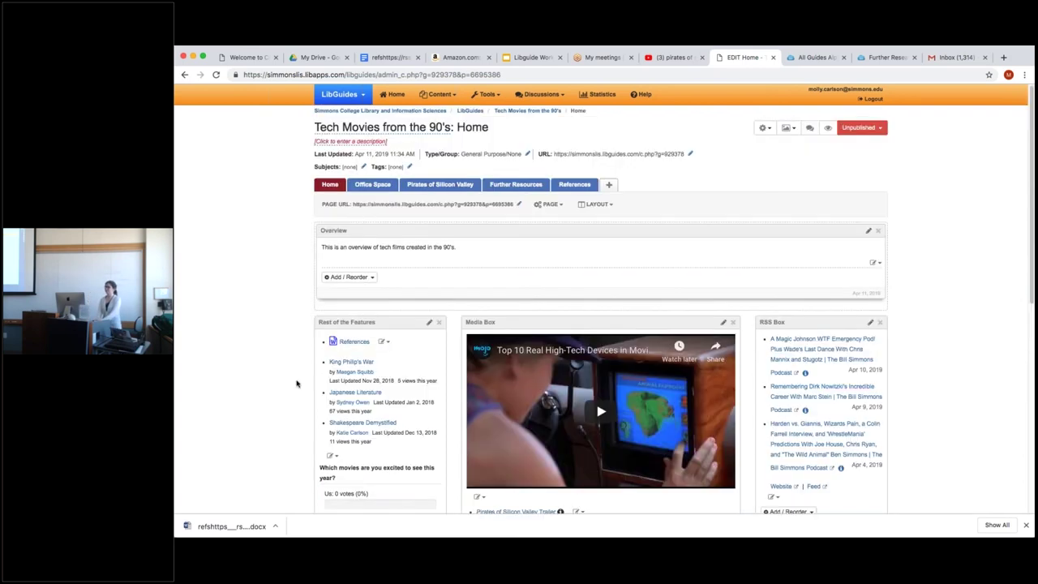